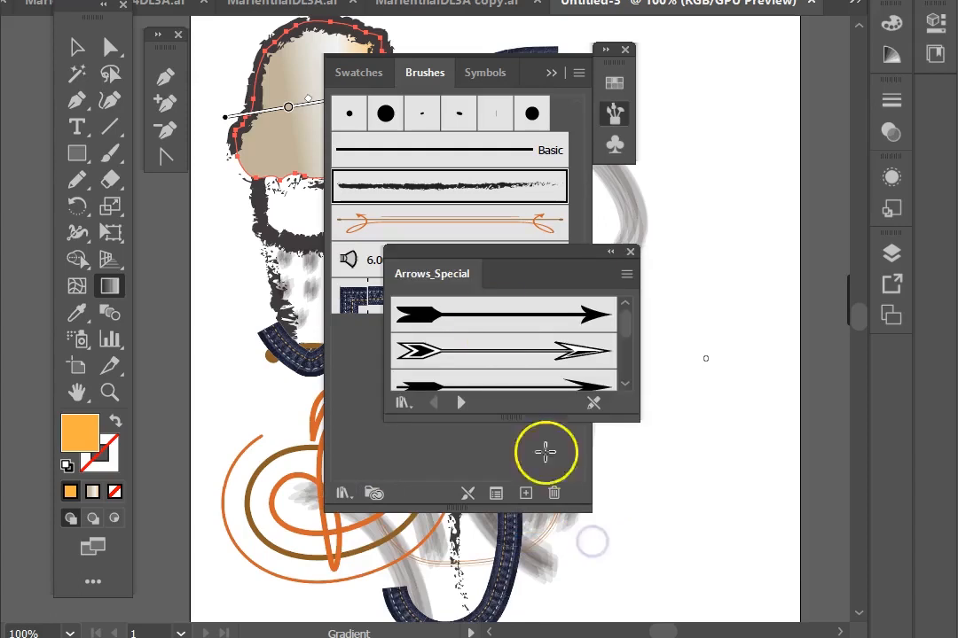
# Step: Rearrange the workspace by moving the Arrows_Special library panel aside and reopening the Brushes panel
pyautogui.moveTo(443, 265)
pyautogui.mouseDown()
pyautogui.moveTo(373, 113)
pyautogui.moveTo(243, 36)
pyautogui.mouseUp()
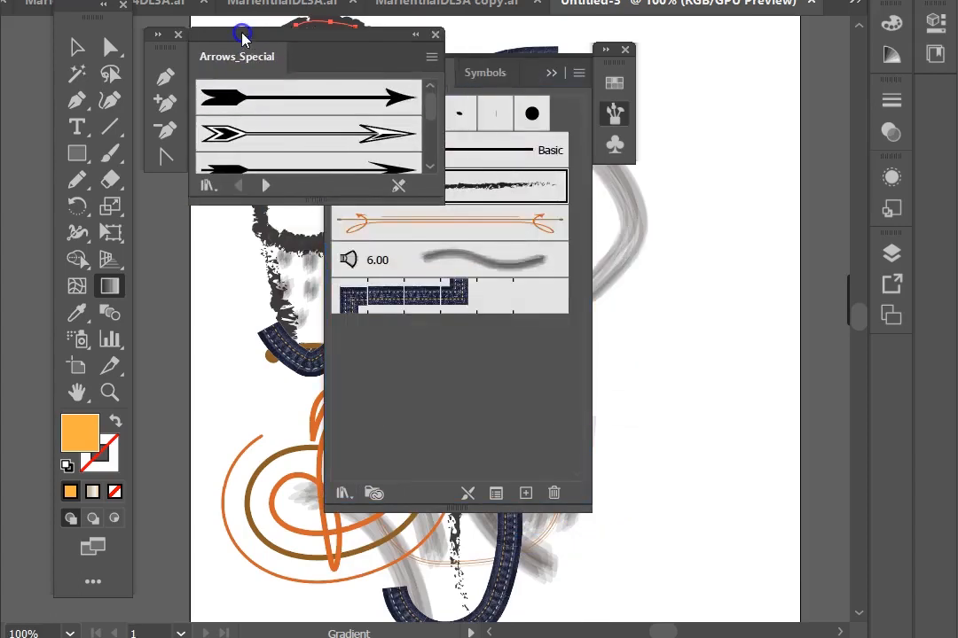
pyautogui.click(645, 74)
pyautogui.moveTo(647, 77); pyautogui.dragTo(782, 71)
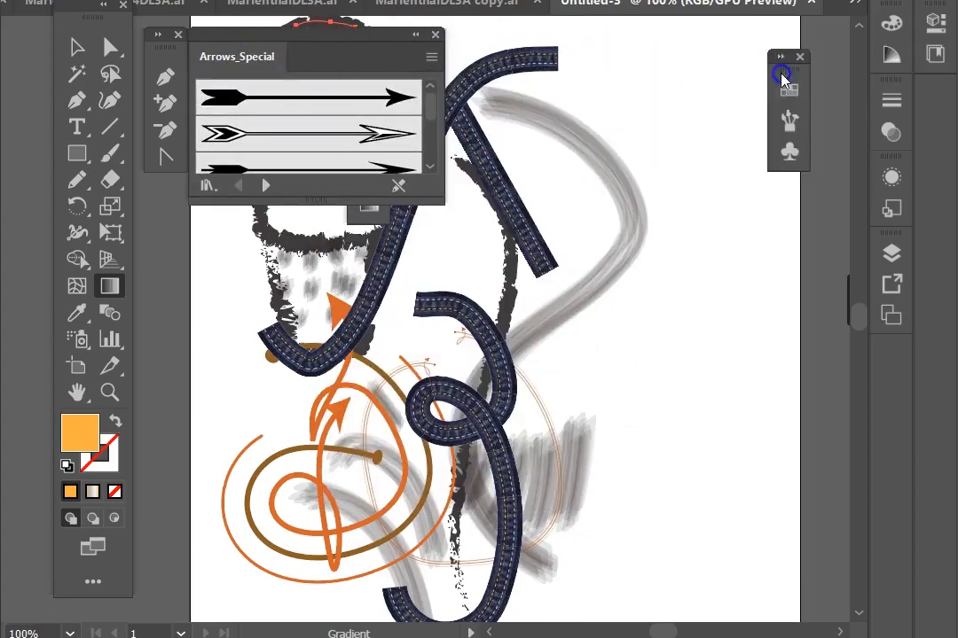
pyautogui.click(790, 121)
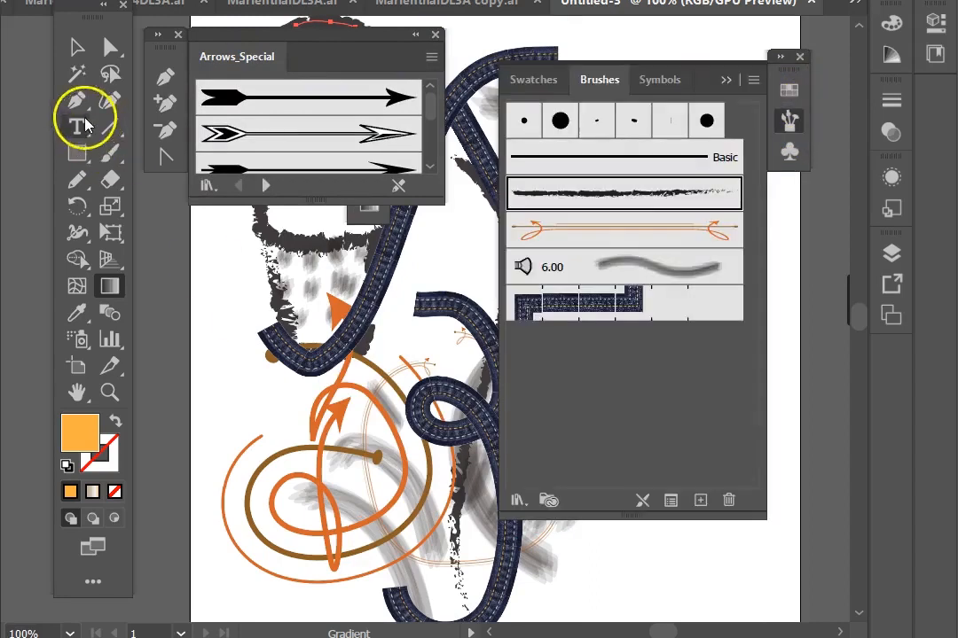
# Step: Select the long curved denim path and try several arrow brushes from the Arrows_Special library on it
pyautogui.click(78, 49)
pyautogui.click(395, 257)
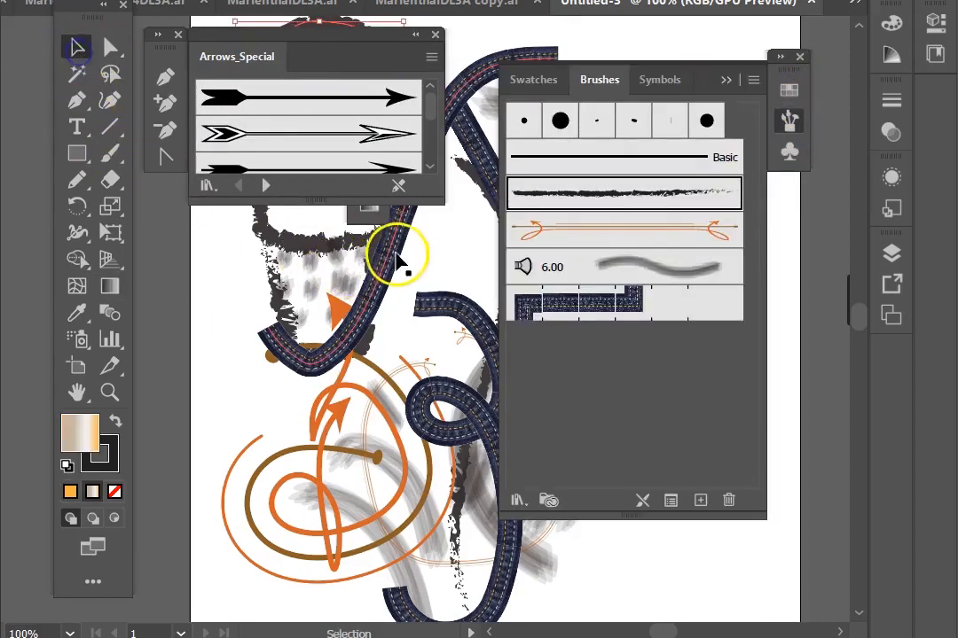
pyautogui.click(302, 103)
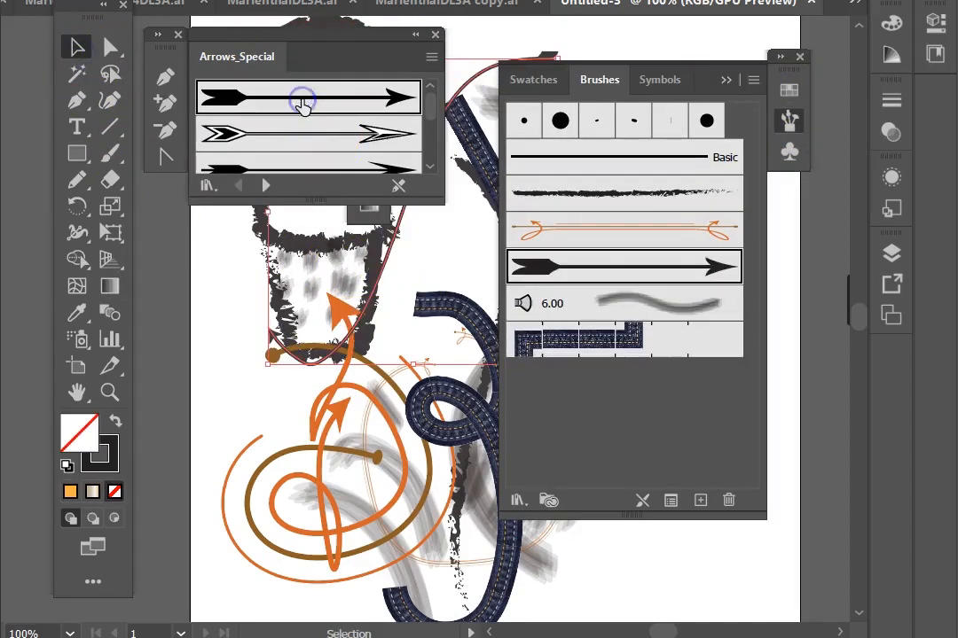
pyautogui.click(344, 135)
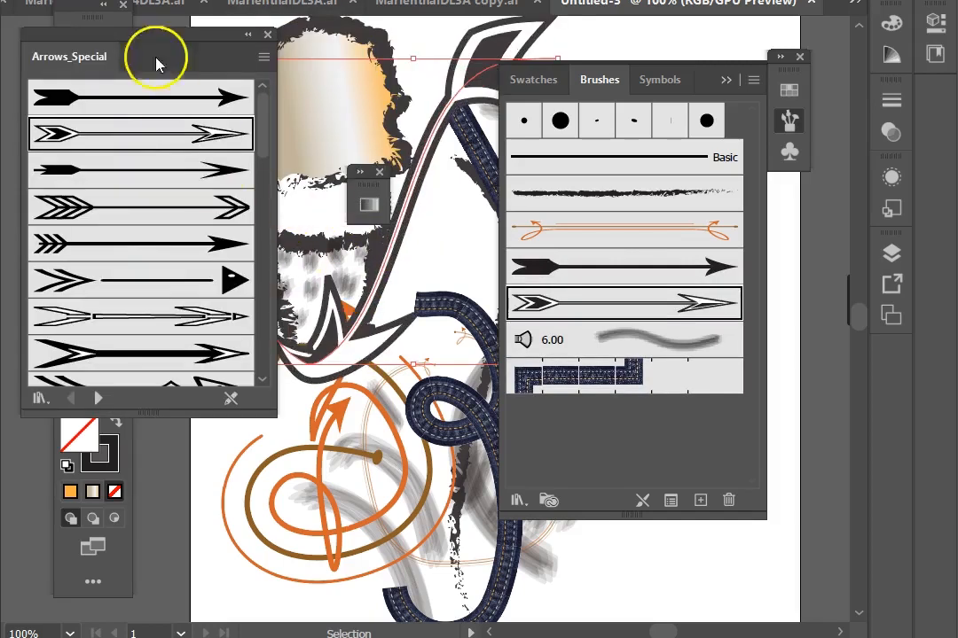
pyautogui.click(155, 319)
pyautogui.click(170, 353)
# Step: Scroll the Arrows_Special library and apply the red feathered arrow brush to the selected path
pyautogui.scroll(-3, 169, 299)
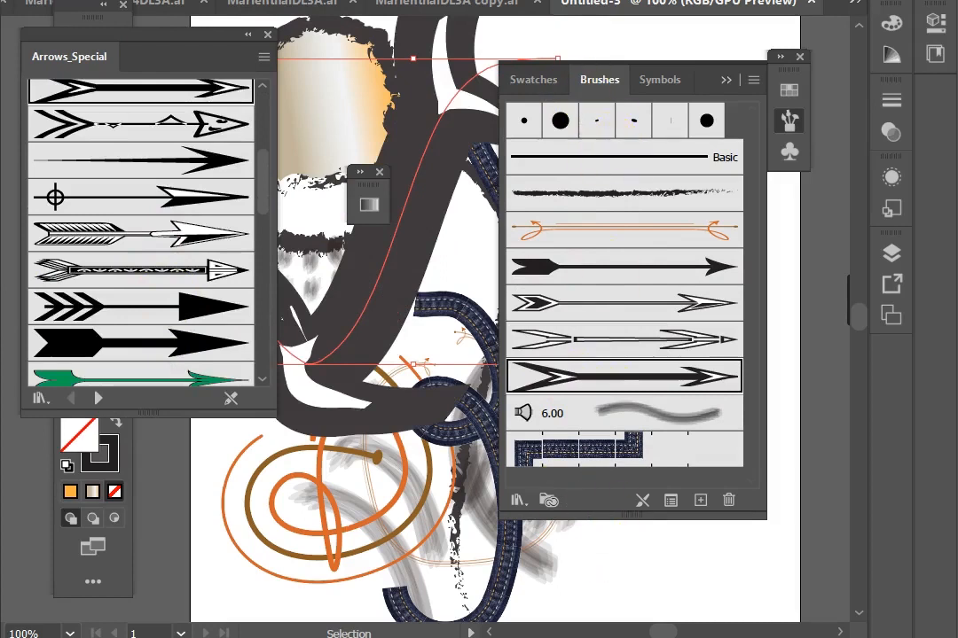
pyautogui.scroll(-3, 95, 304)
pyautogui.click(92, 263)
pyautogui.click(128, 279)
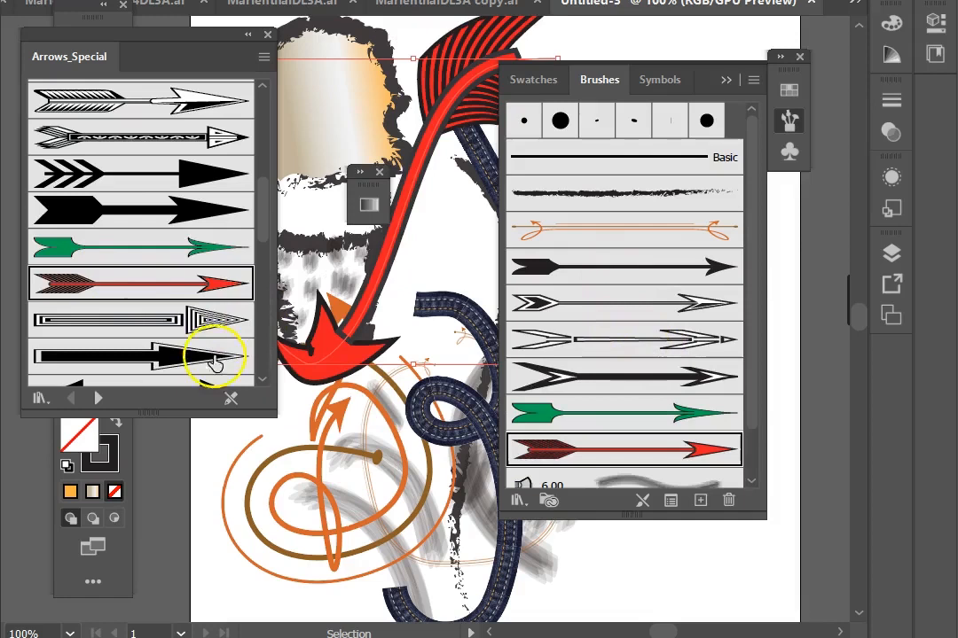
# Step: Browse the Arrows_Standard and Pattern Arrows libraries, then open the Artistic_Calligraphic brush library
pyautogui.scroll(-4, 213, 348)
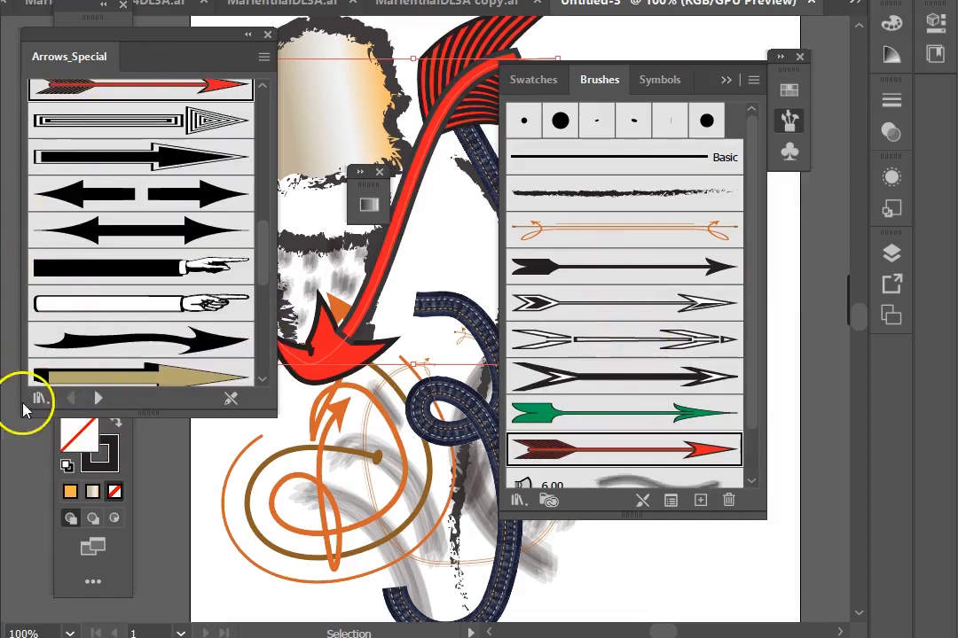
pyautogui.click(97, 400)
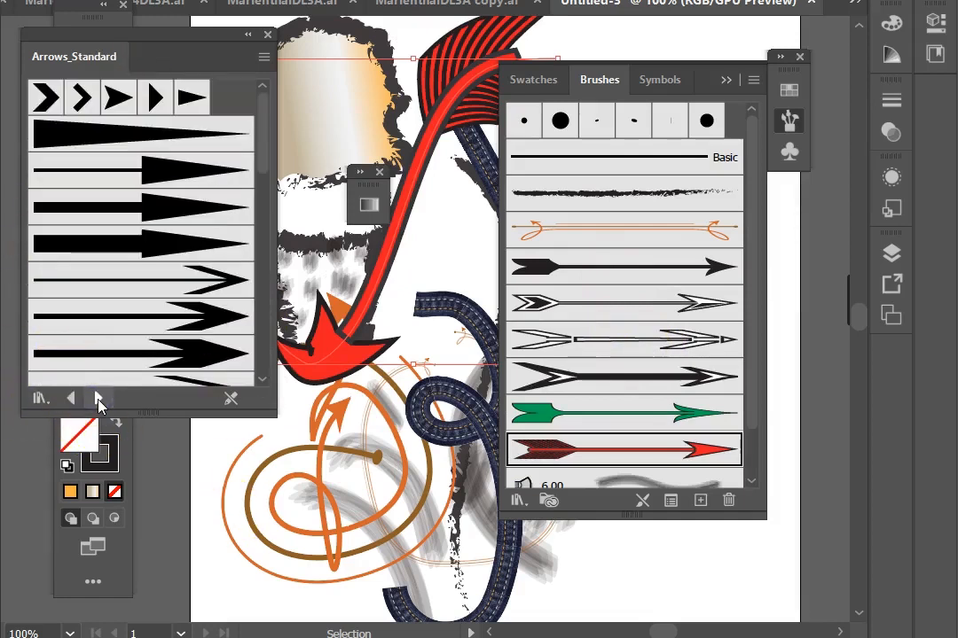
pyautogui.click(98, 400)
pyautogui.click(98, 400)
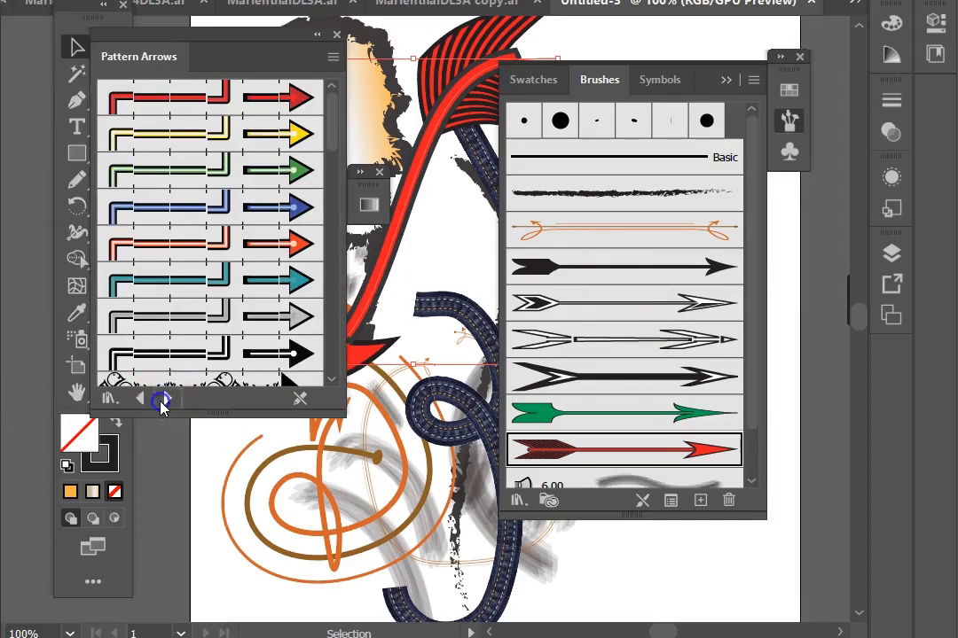
pyautogui.click(117, 404)
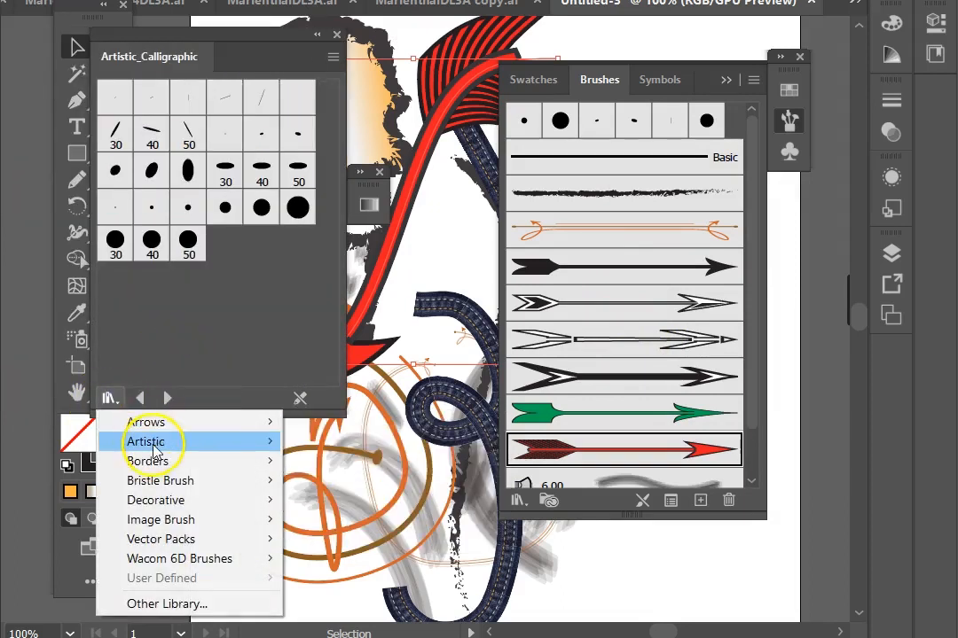
pyautogui.click(228, 351)
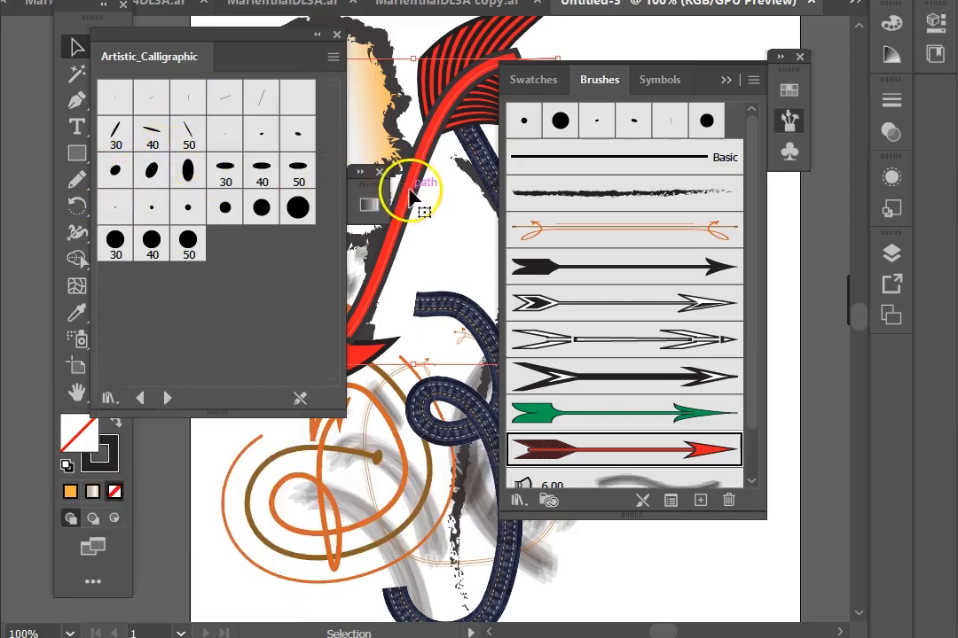
# Step: Apply the 40 and then the 50 calligraphic brush to the selected path
pyautogui.click(262, 173)
pyautogui.click(298, 169)
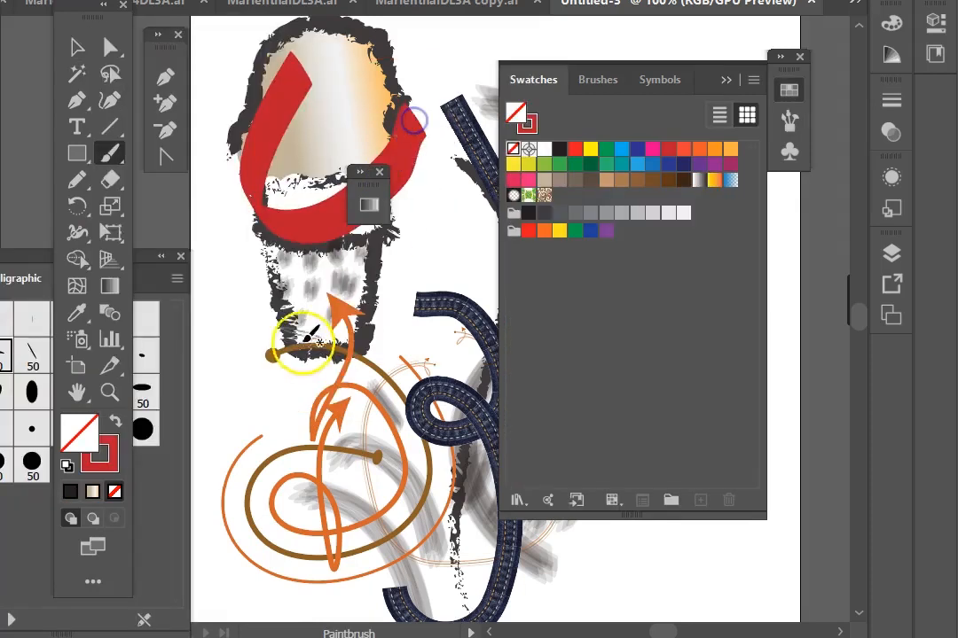
# Step: Paint several red calligraphic strokes across the drawing, switching to a thin angled calligraphic brush for the last one
pyautogui.moveTo(306, 280); pyautogui.dragTo(430, 372)
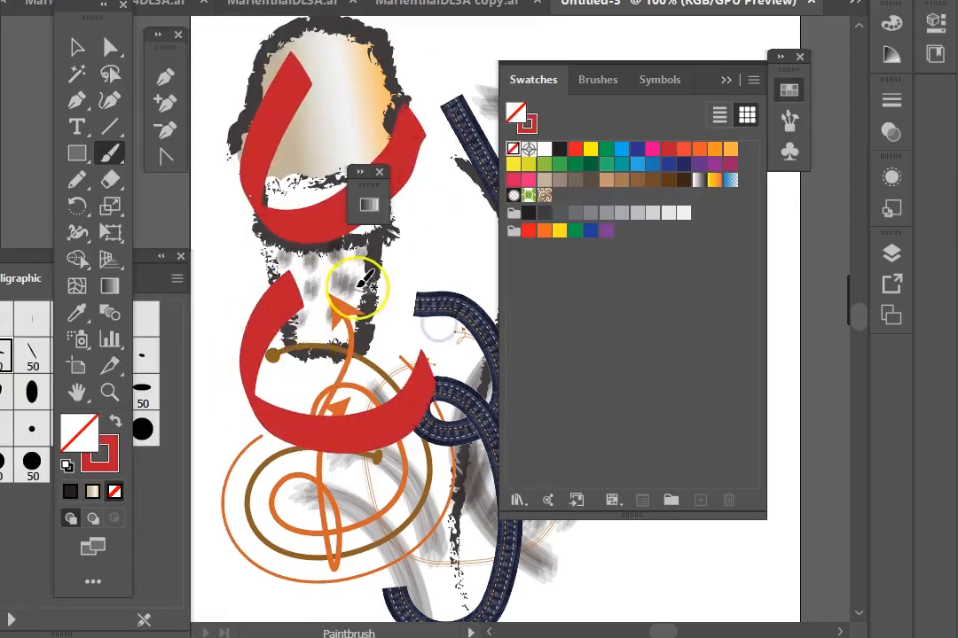
pyautogui.moveTo(342, 288)
pyautogui.mouseDown()
pyautogui.moveTo(436, 289)
pyautogui.moveTo(486, 324)
pyautogui.moveTo(471, 430)
pyautogui.moveTo(300, 509)
pyautogui.moveTo(267, 460)
pyautogui.mouseUp()
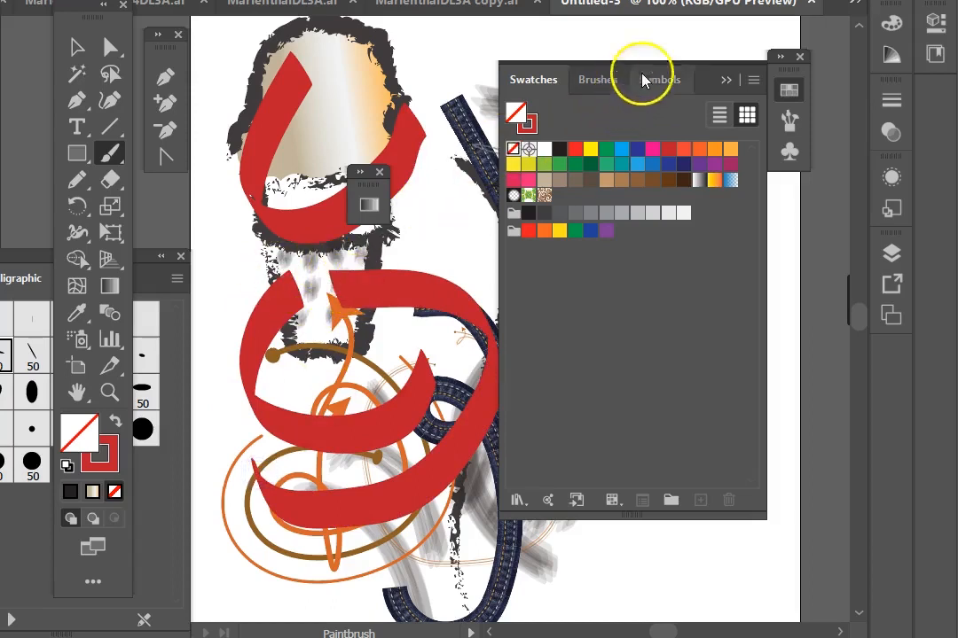
pyautogui.moveTo(364, 60)
pyautogui.mouseDown()
pyautogui.moveTo(447, 90)
pyautogui.moveTo(451, 212)
pyautogui.moveTo(369, 186)
pyautogui.moveTo(292, 202)
pyautogui.mouseUp()
pyautogui.moveTo(314, 278); pyautogui.dragTo(333, 290)
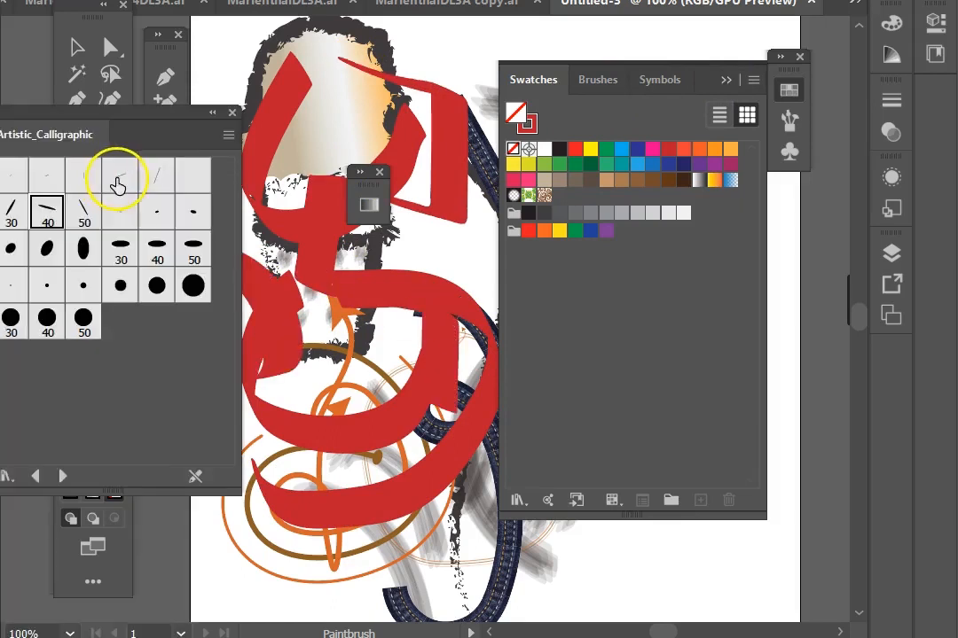
pyautogui.click(118, 183)
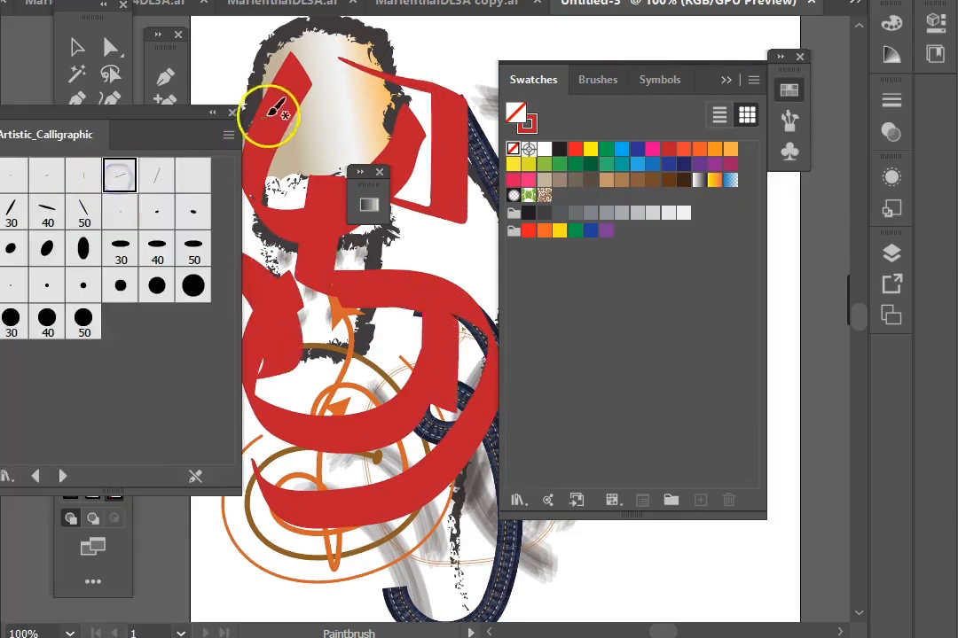
pyautogui.moveTo(265, 58); pyautogui.dragTo(253, 277)
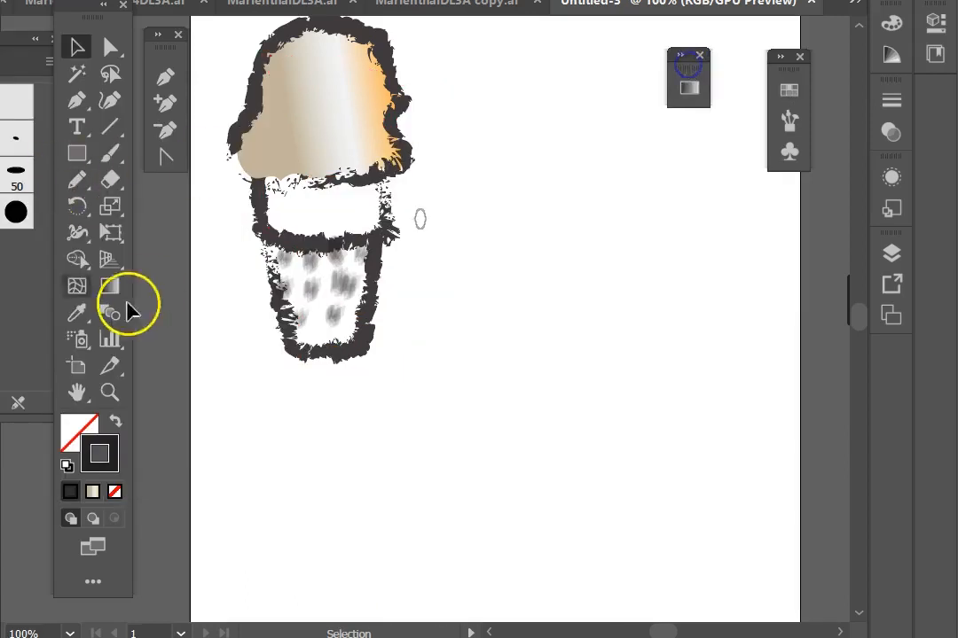
# Step: Move the library panel to the canvas centre and load the Artistic_ChalkCharcoalPencil brush library
pyautogui.moveTo(2, 37)
pyautogui.mouseDown()
pyautogui.moveTo(161, 75)
pyautogui.moveTo(405, 76)
pyautogui.mouseUp()
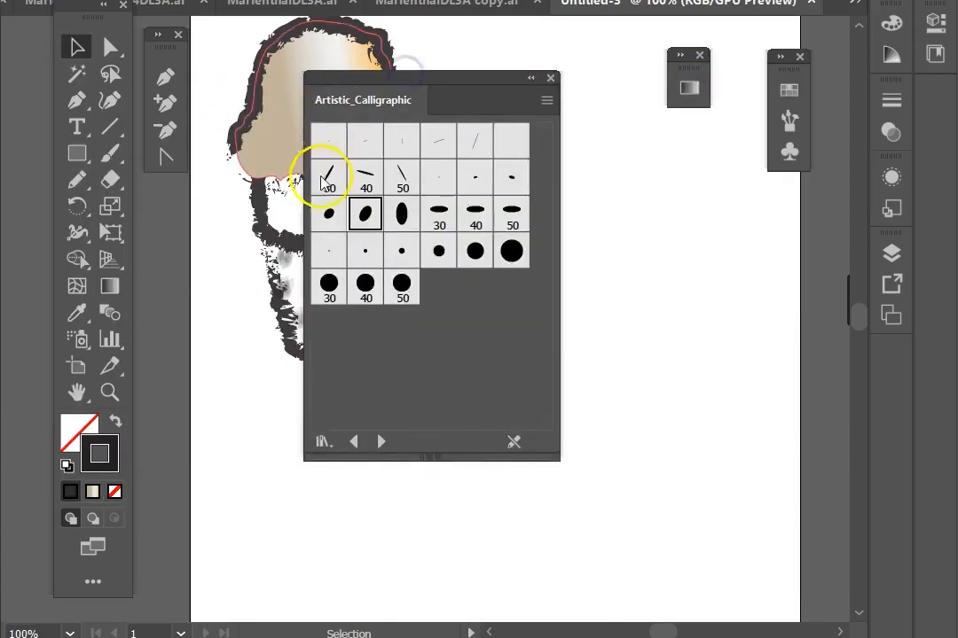
pyautogui.click(381, 442)
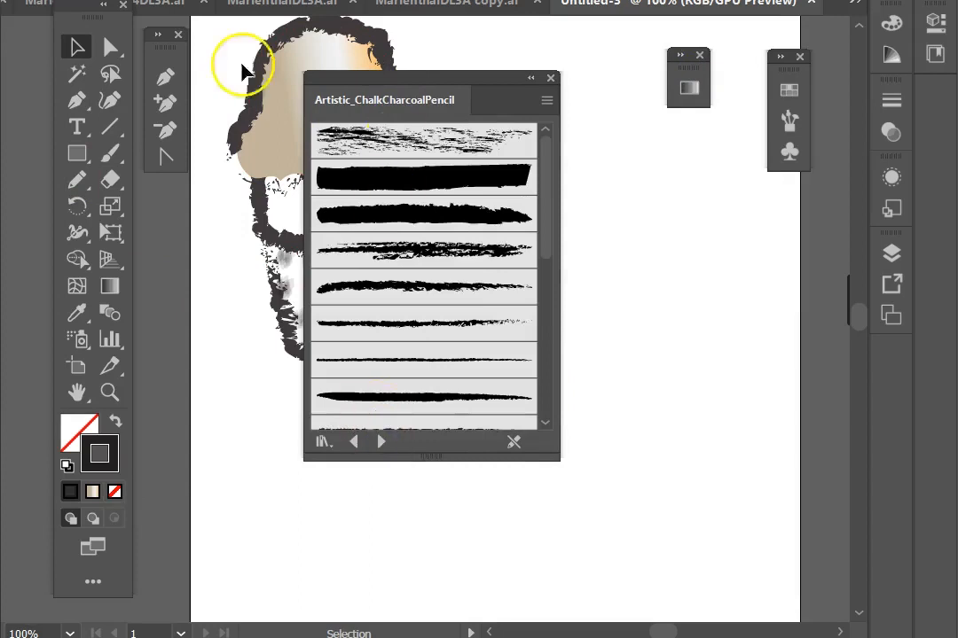
pyautogui.moveTo(383, 78); pyautogui.dragTo(427, 78)
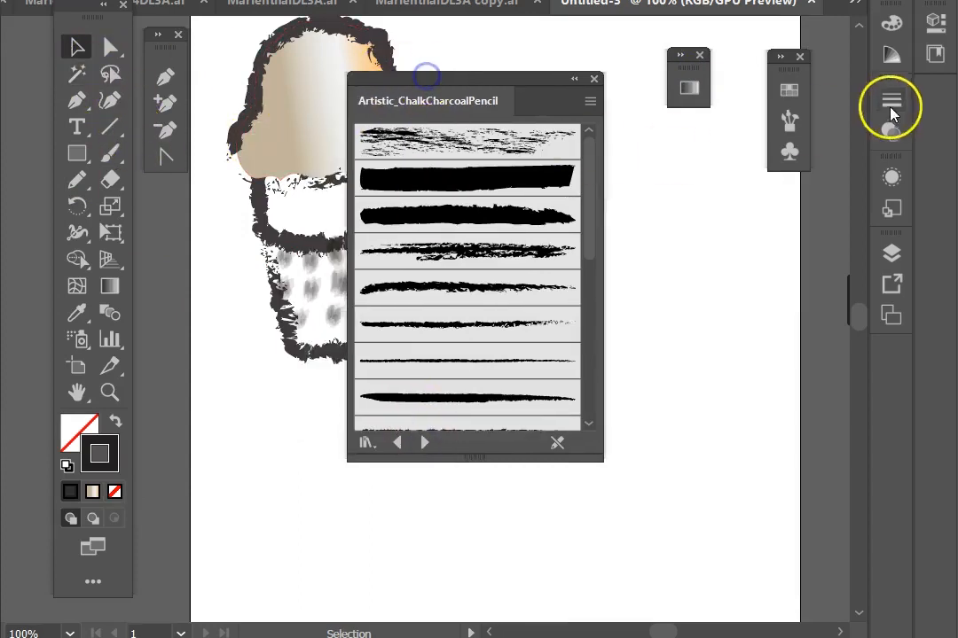
# Step: Set the stroke colour to blue and pick the first chalk-charcoal brush, moving the library panel aside
pyautogui.click(789, 89)
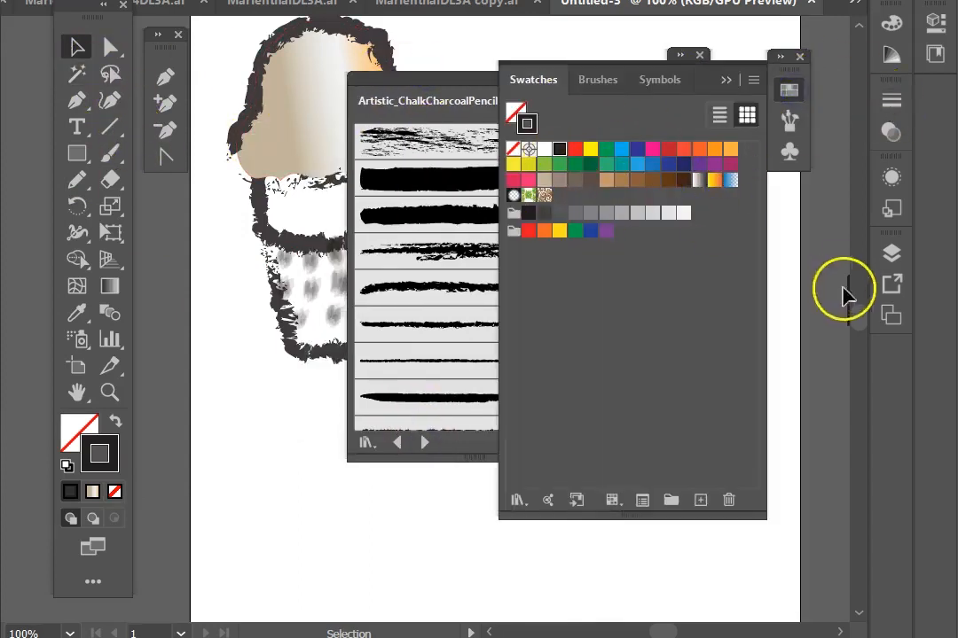
pyautogui.click(651, 164)
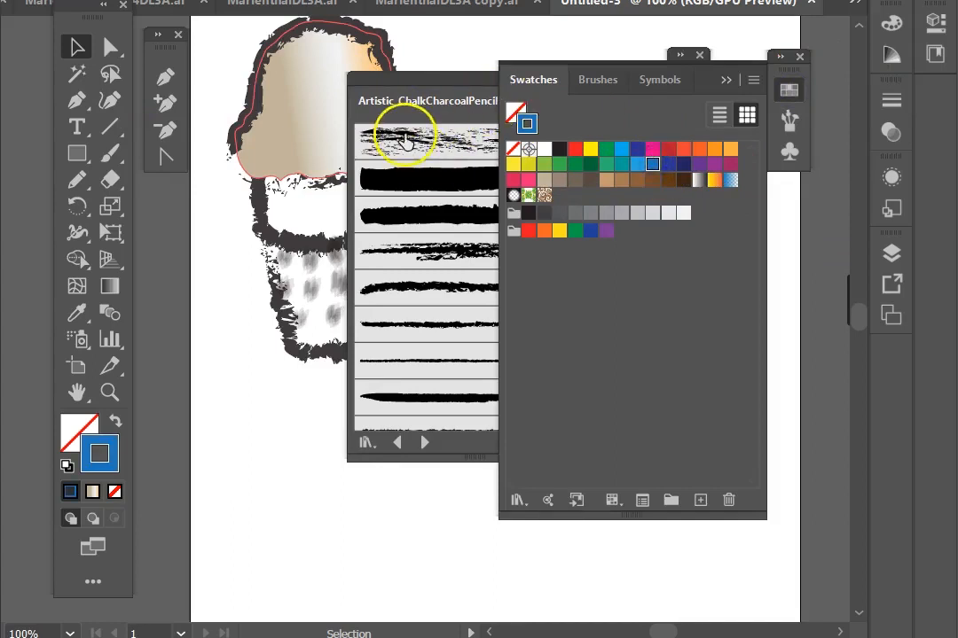
pyautogui.click(414, 145)
pyautogui.moveTo(469, 83)
pyautogui.mouseDown()
pyautogui.moveTo(488, 83)
pyautogui.moveTo(683, 187)
pyautogui.mouseUp()
# Step: Paint a long blue chalk S-curve beside the cone and a blue band across the cone's rim
pyautogui.click(110, 153)
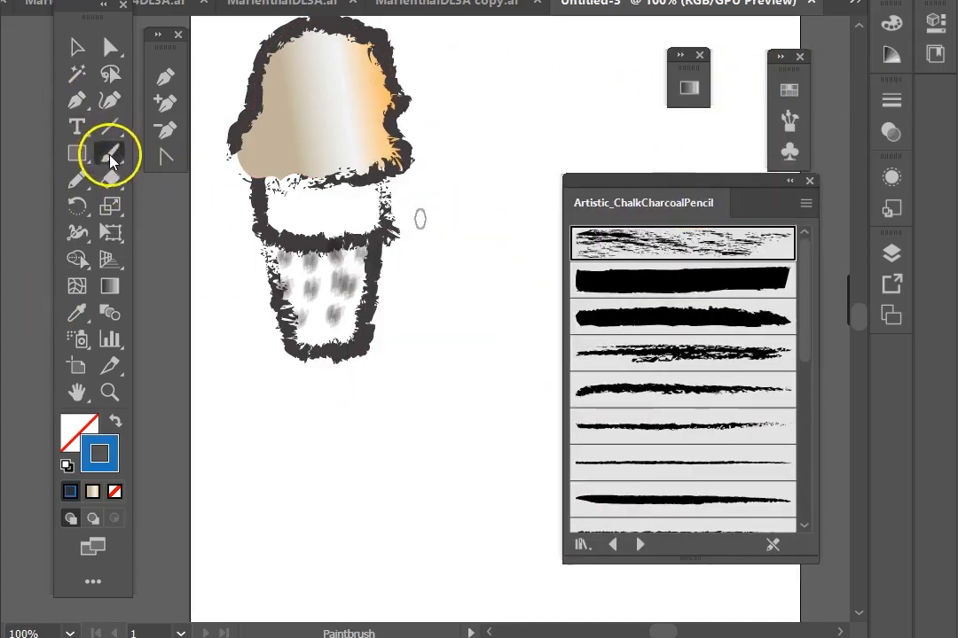
pyautogui.moveTo(430, 115)
pyautogui.mouseDown()
pyautogui.moveTo(418, 280)
pyautogui.moveTo(486, 448)
pyautogui.mouseUp()
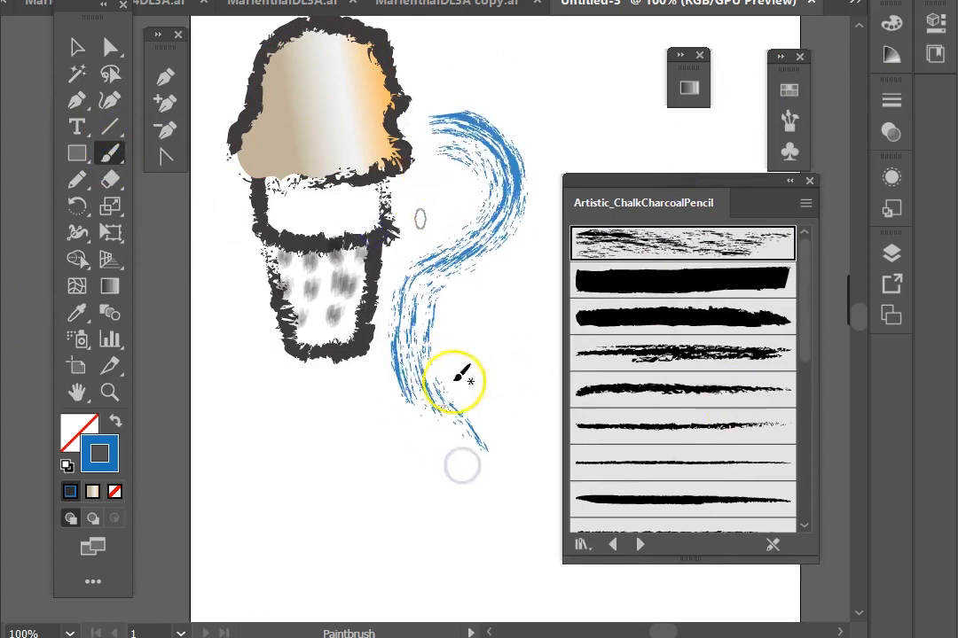
pyautogui.moveTo(388, 220)
pyautogui.mouseDown()
pyautogui.moveTo(335, 188)
pyautogui.moveTo(292, 220)
pyautogui.moveTo(266, 209)
pyautogui.mouseUp()
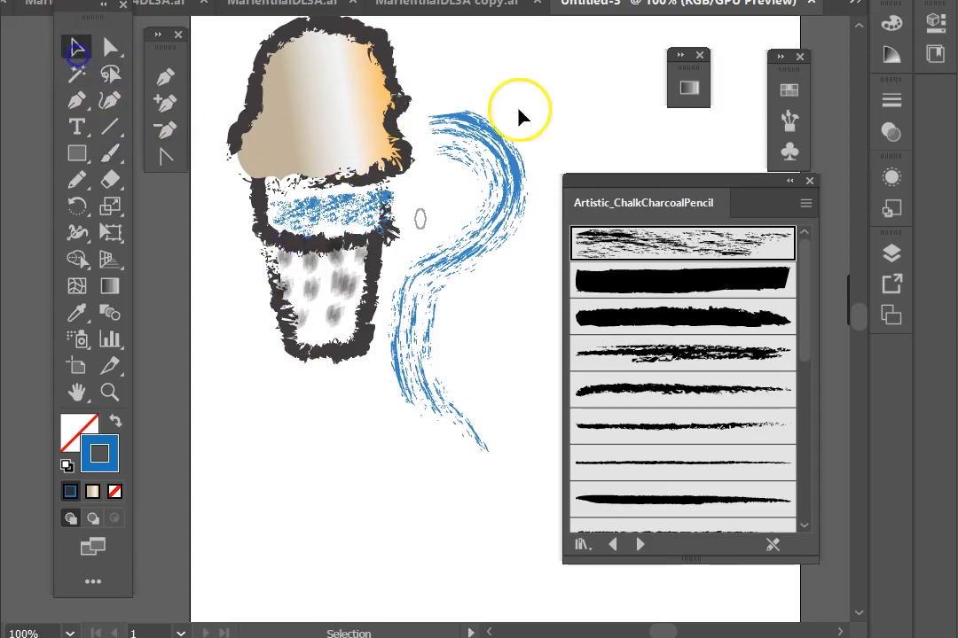
# Step: Select the ice-cream scoop and apply a rough charcoal brush to its outline
pyautogui.click(392, 89)
pyautogui.click(647, 355)
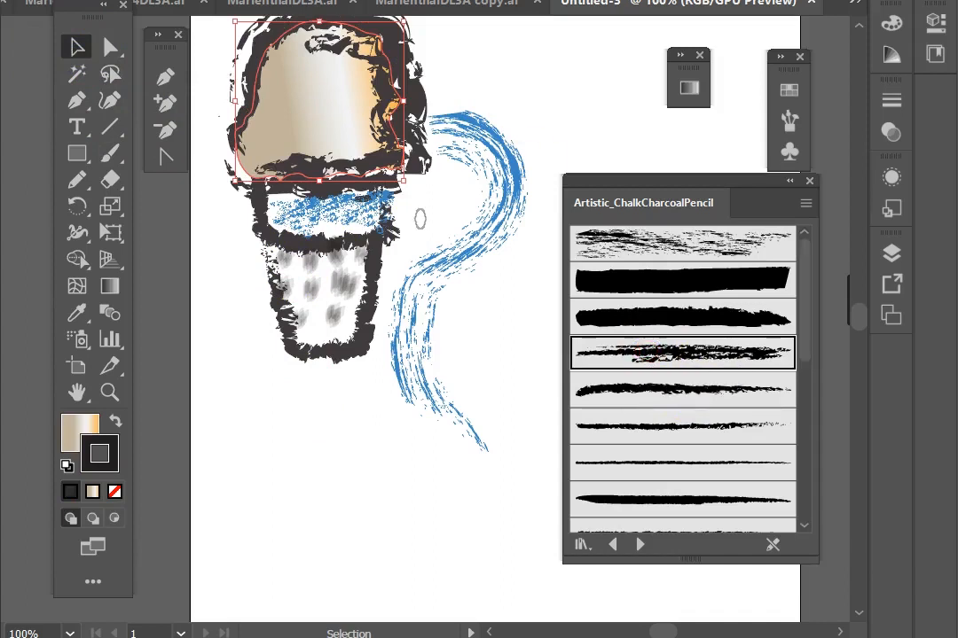
pyautogui.press('Down')
pyautogui.press('Down')
pyautogui.press('Down')
pyautogui.press('Down')
pyautogui.press('Down')
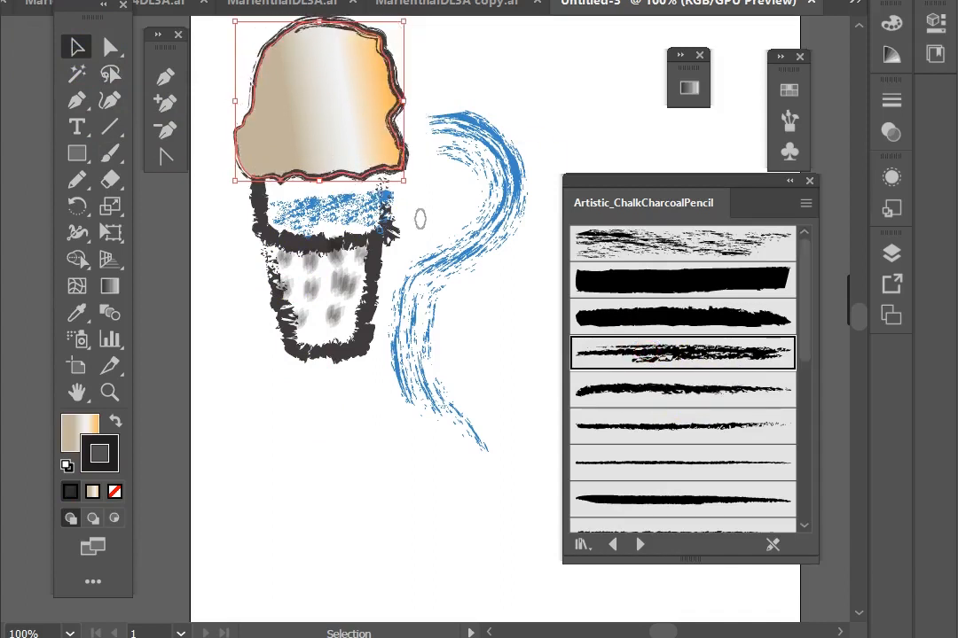
# Step: Select the cone and apply a thin charcoal pencil brush to its outline
pyautogui.click(309, 346)
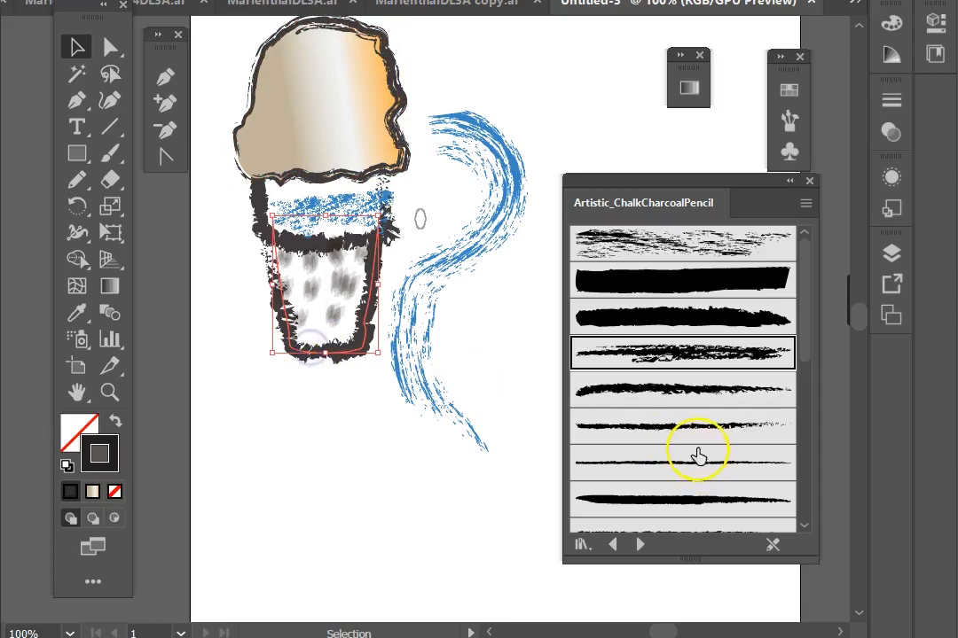
pyautogui.click(692, 435)
pyautogui.click(670, 470)
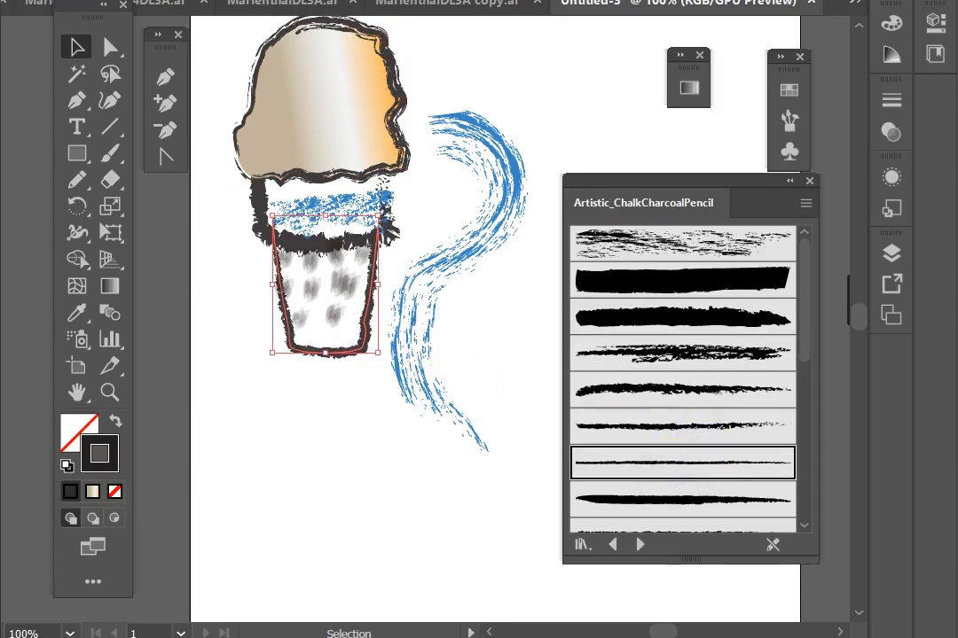
pyautogui.scroll(-5, 680, 328)
pyautogui.scroll(5, 680, 348)
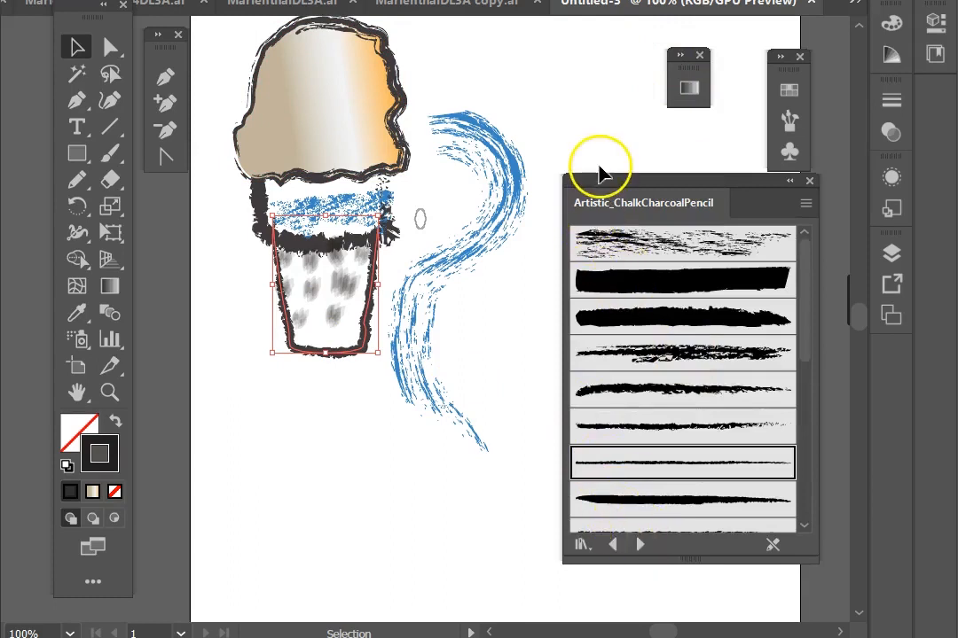
# Step: Move and enlarge the brush library panel, then load the Artistic_Ink library
pyautogui.moveTo(615, 184); pyautogui.dragTo(582, 2)
pyautogui.moveTo(564, 365); pyautogui.dragTo(581, 502)
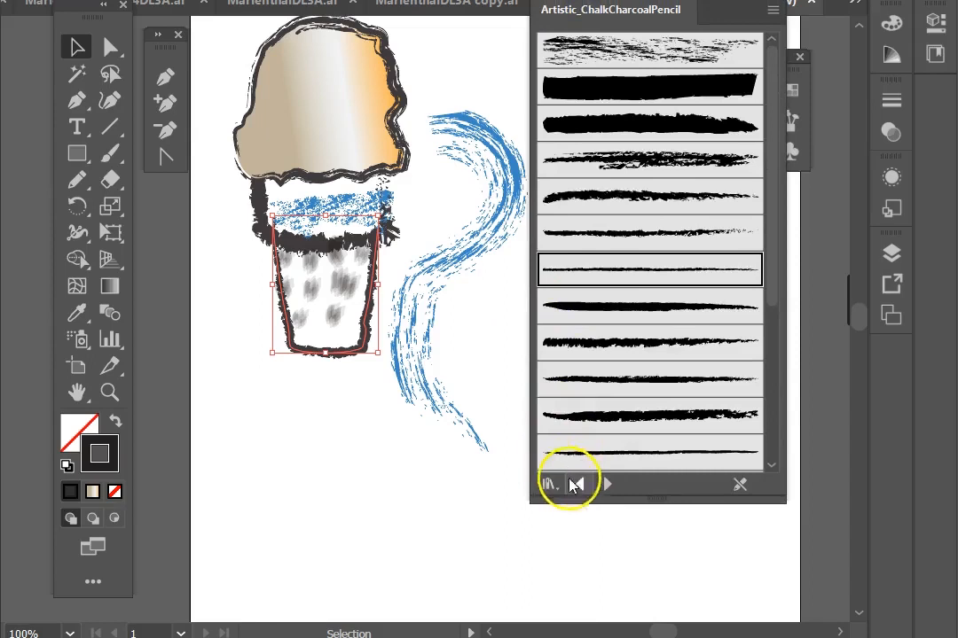
pyautogui.click(605, 485)
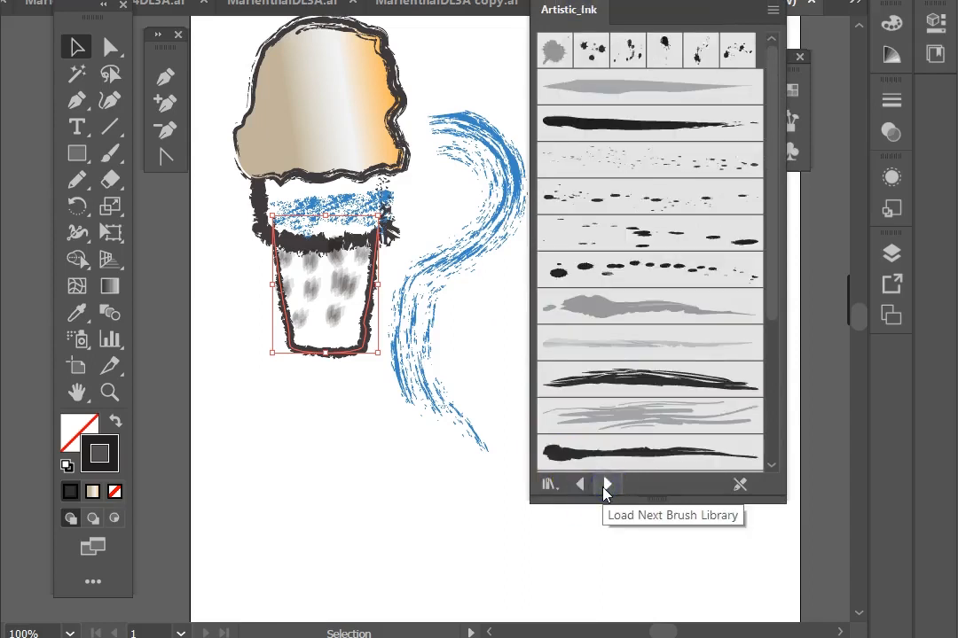
# Step: Paint a loop below the cone with the Paintbrush and pick a grey ink wash brush
pyautogui.click(110, 153)
pyautogui.moveTo(285, 416)
pyautogui.mouseDown()
pyautogui.moveTo(327, 470)
pyautogui.moveTo(355, 437)
pyautogui.mouseUp()
pyautogui.click(600, 301)
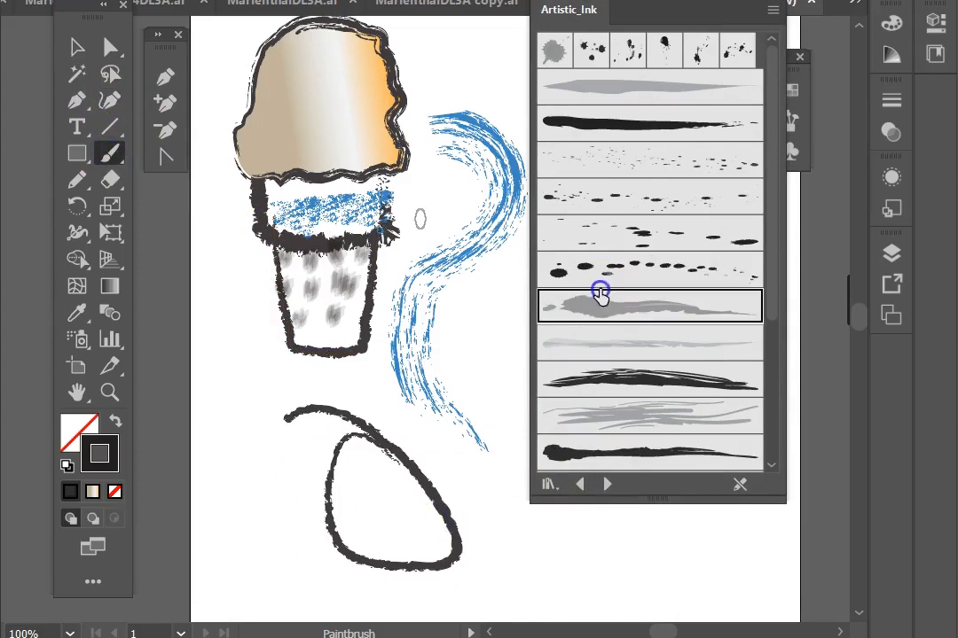
# Step: Paint a grey ink wash stroke around the loop below the cone
pyautogui.moveTo(271, 465); pyautogui.dragTo(327, 534)
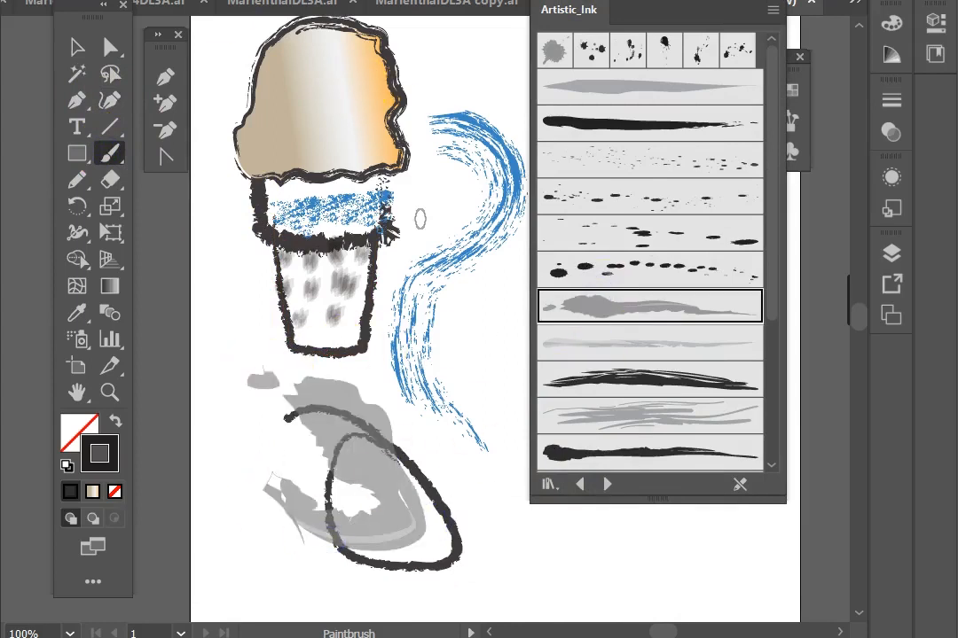
# Step: Select the cone's rim band and apply a dark dry ink brush to its outline, after trying a dotted ink brush
pyautogui.click(61, 48)
pyautogui.click(253, 215)
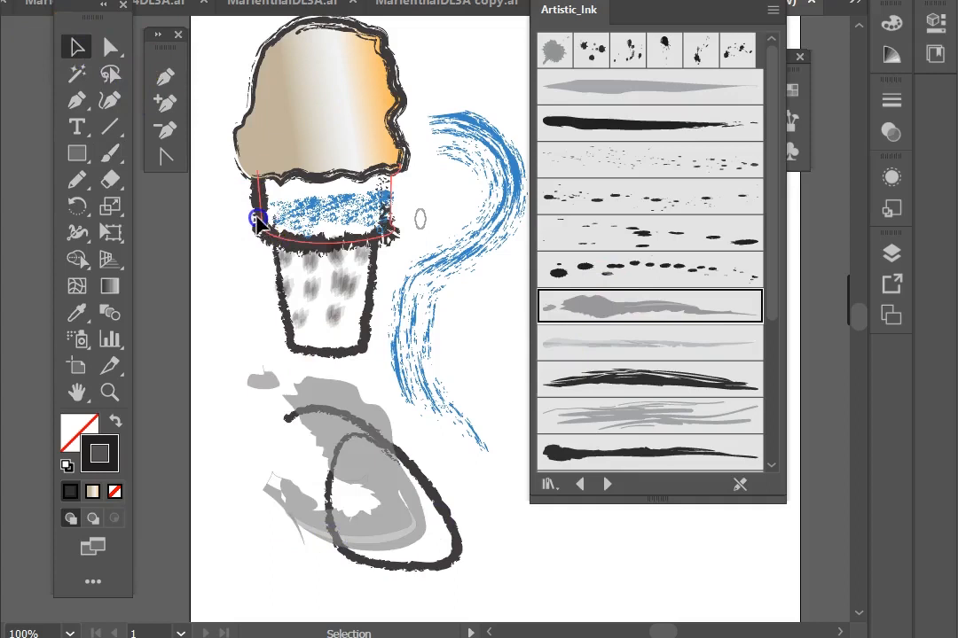
pyautogui.click(635, 278)
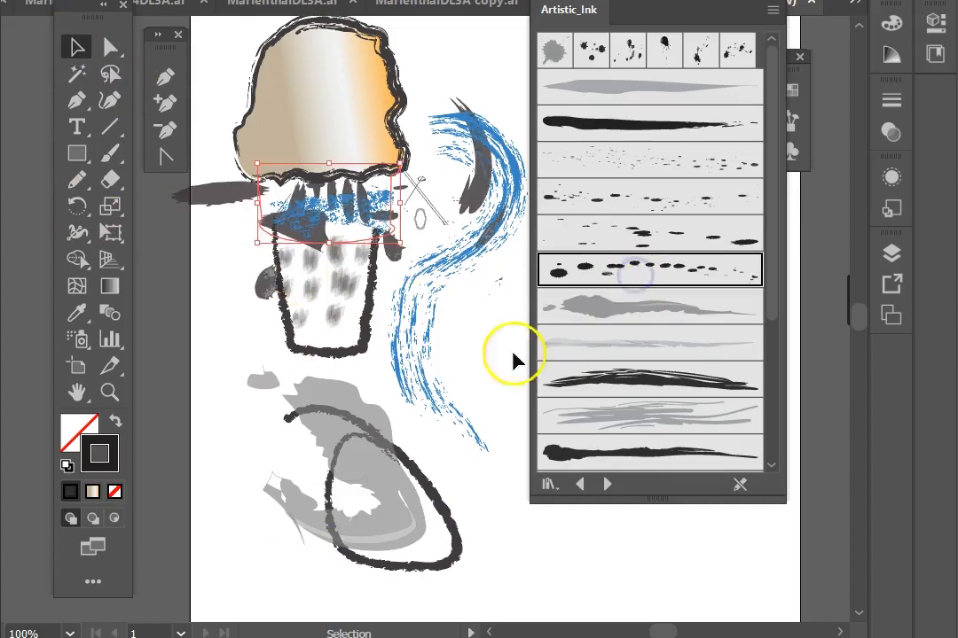
pyautogui.click(593, 376)
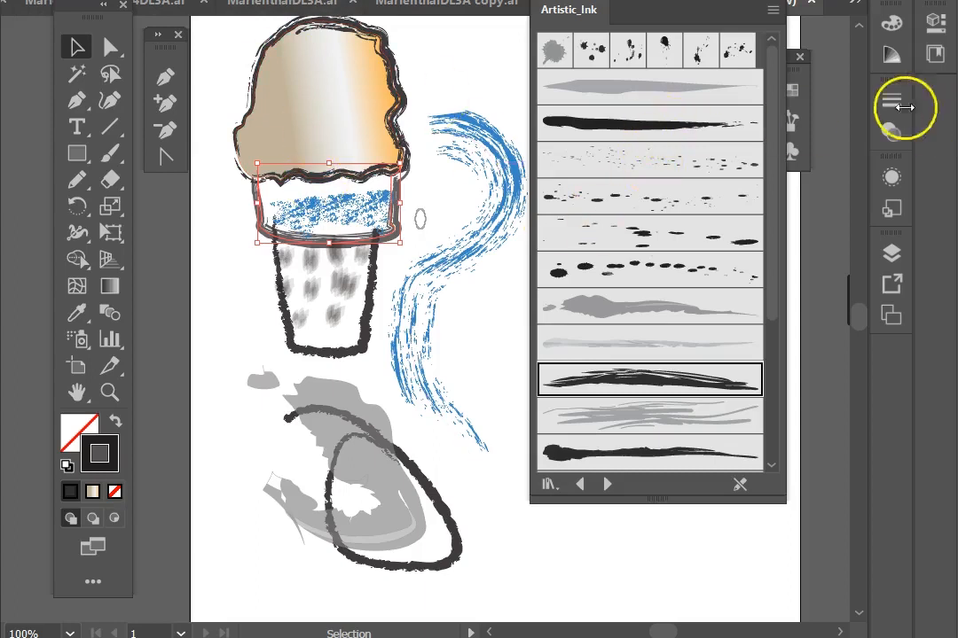
# Step: Open the document's Brushes panel, then load the next library, Artistic_Paintbrush
pyautogui.click(796, 124)
pyautogui.scroll(-2, 637, 300)
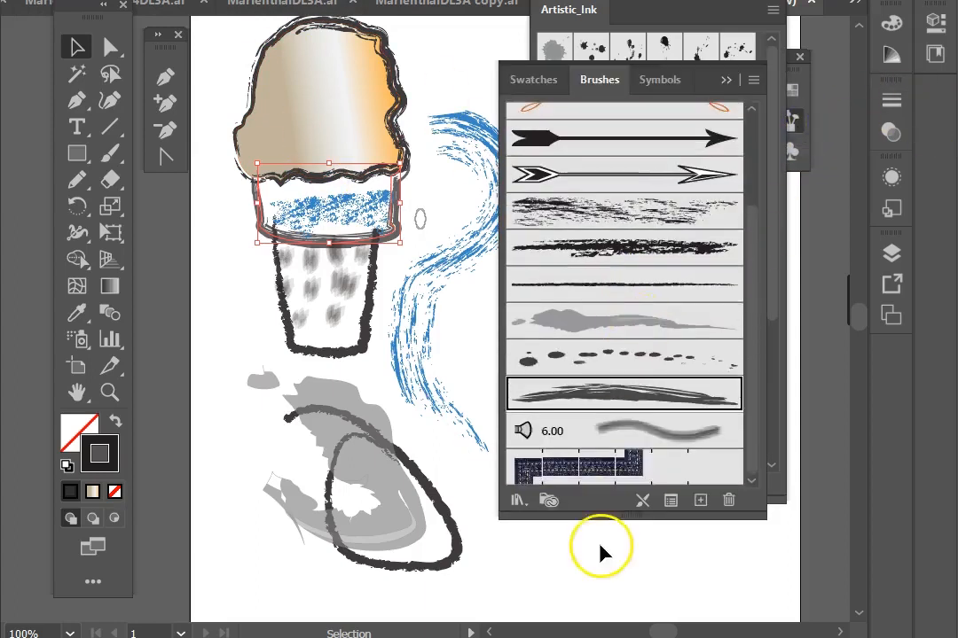
pyautogui.scroll(-1, 598, 551)
pyautogui.click(606, 483)
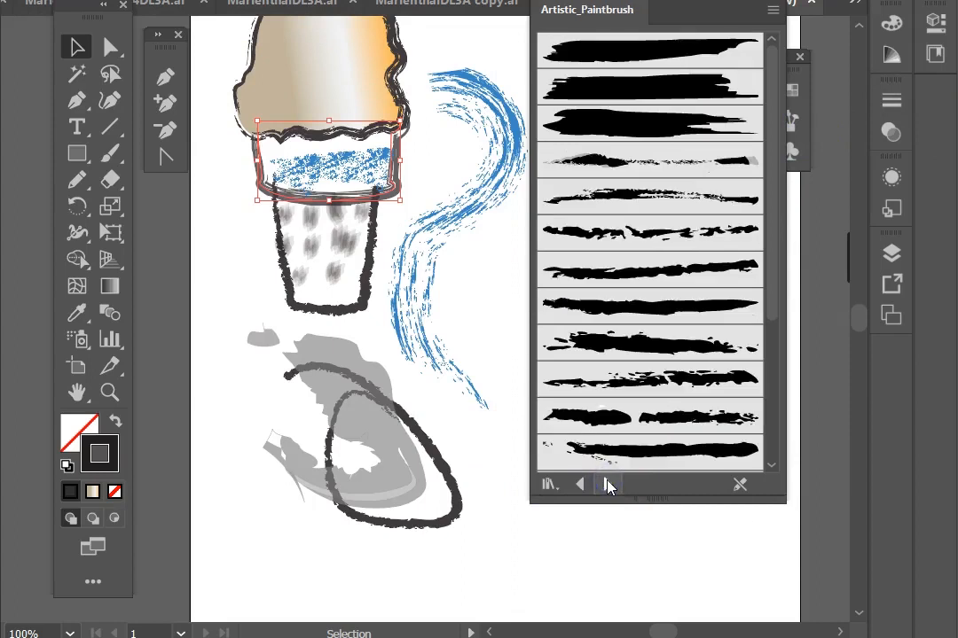
pyautogui.scroll(-3, 573, 275)
pyautogui.scroll(3, 580, 285)
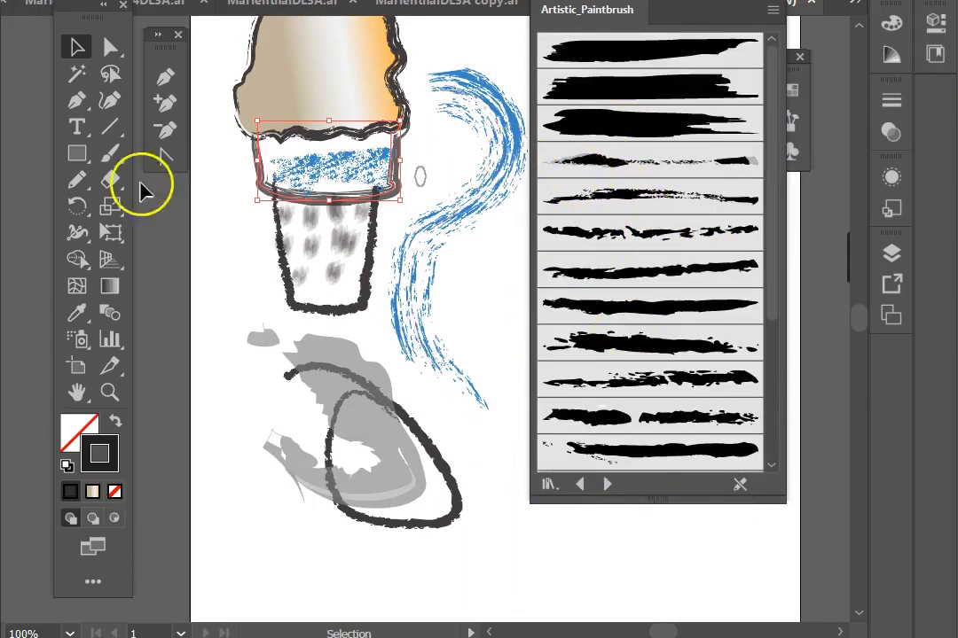
# Step: With the Paintbrush and a thin dry paintbrush brush, paint strokes across the loop, the cone top and below the drawing
pyautogui.click(107, 152)
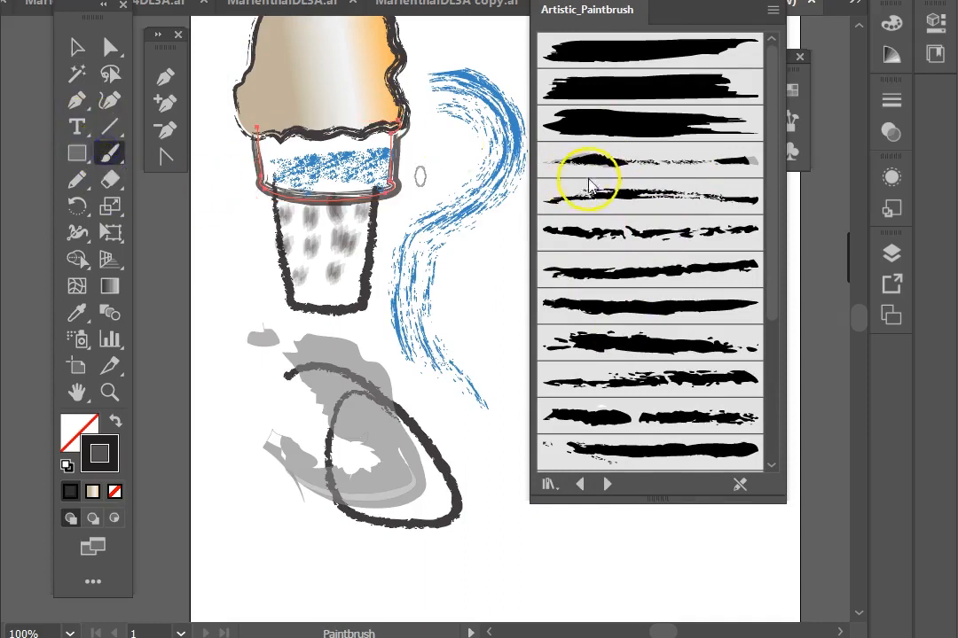
pyautogui.click(628, 171)
pyautogui.moveTo(238, 330)
pyautogui.mouseDown()
pyautogui.moveTo(232, 338)
pyautogui.moveTo(363, 537)
pyautogui.mouseUp()
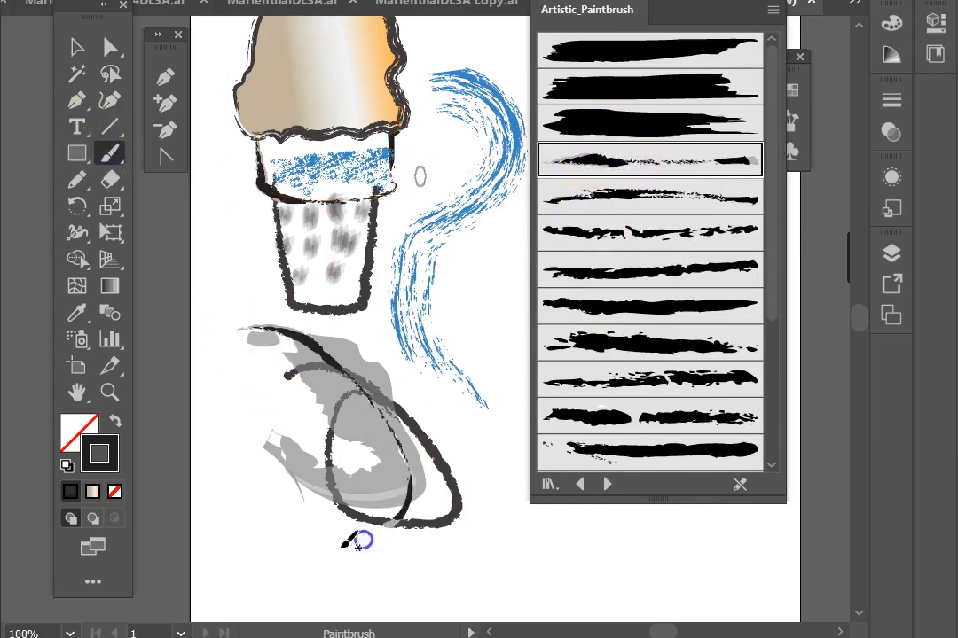
pyautogui.moveTo(425, 78); pyautogui.dragTo(312, 171)
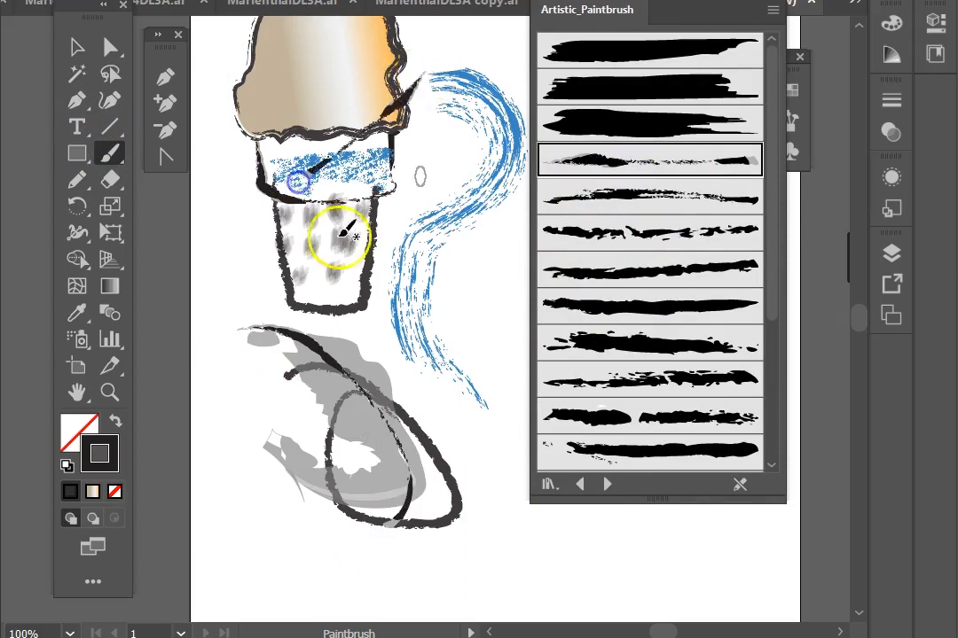
pyautogui.moveTo(534, 586)
pyautogui.mouseDown()
pyautogui.moveTo(488, 587)
pyautogui.moveTo(229, 593)
pyautogui.mouseUp()
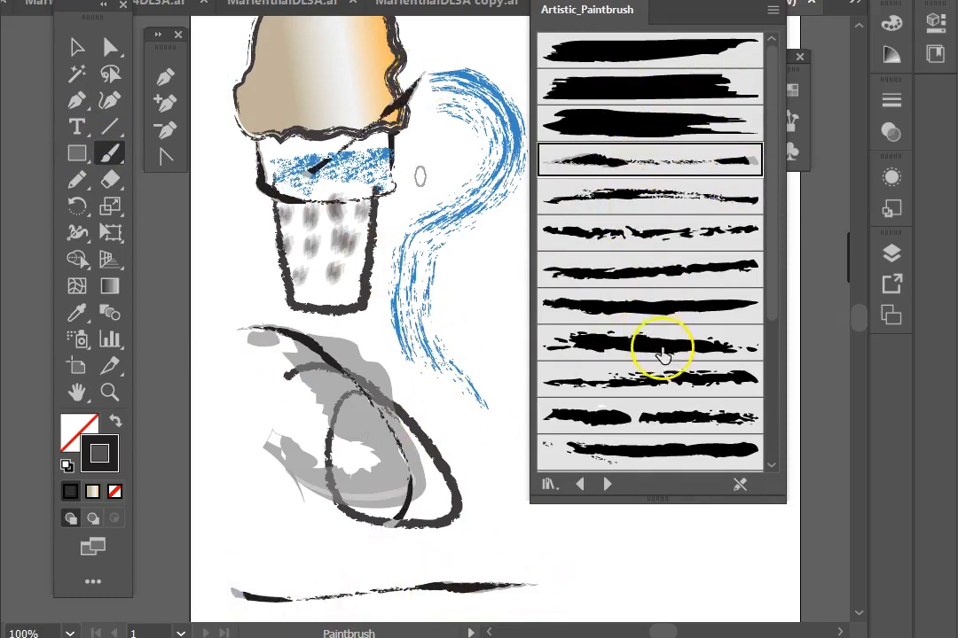
# Step: Pick a rough broken paintbrush brush and paint another horizontal stroke above the bottom one
pyautogui.click(653, 390)
pyautogui.moveTo(509, 544); pyautogui.dragTo(286, 549)
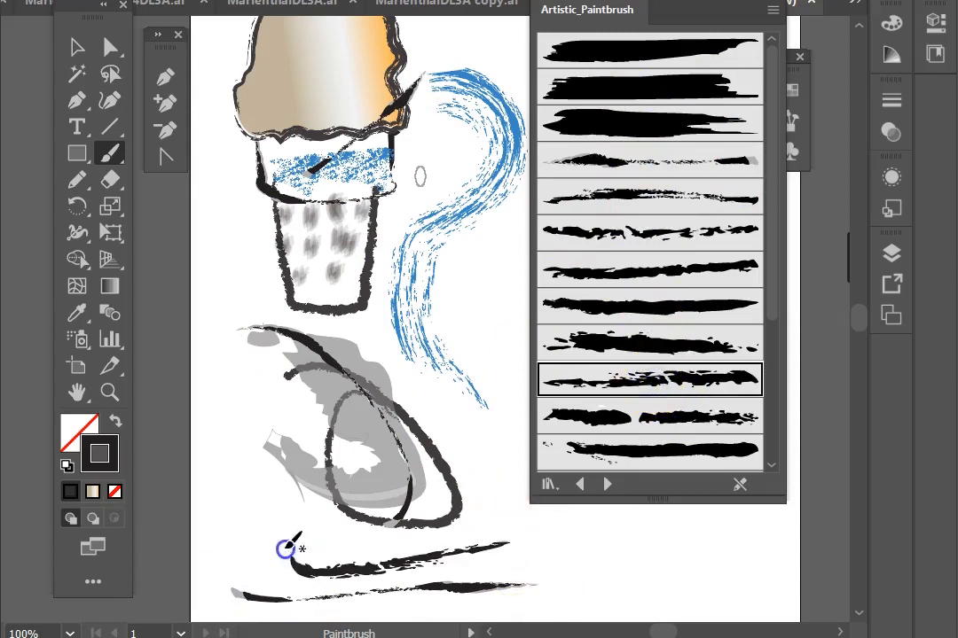
pyautogui.click(71, 40)
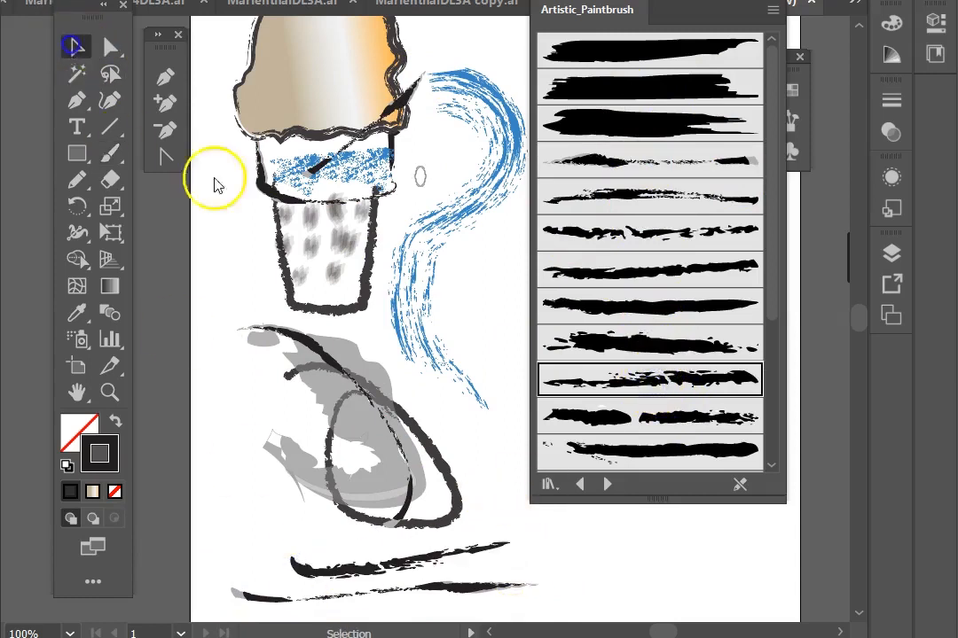
# Step: Open the Swatches panel, select the upper horizontal stroke and color it red
pyautogui.click(794, 91)
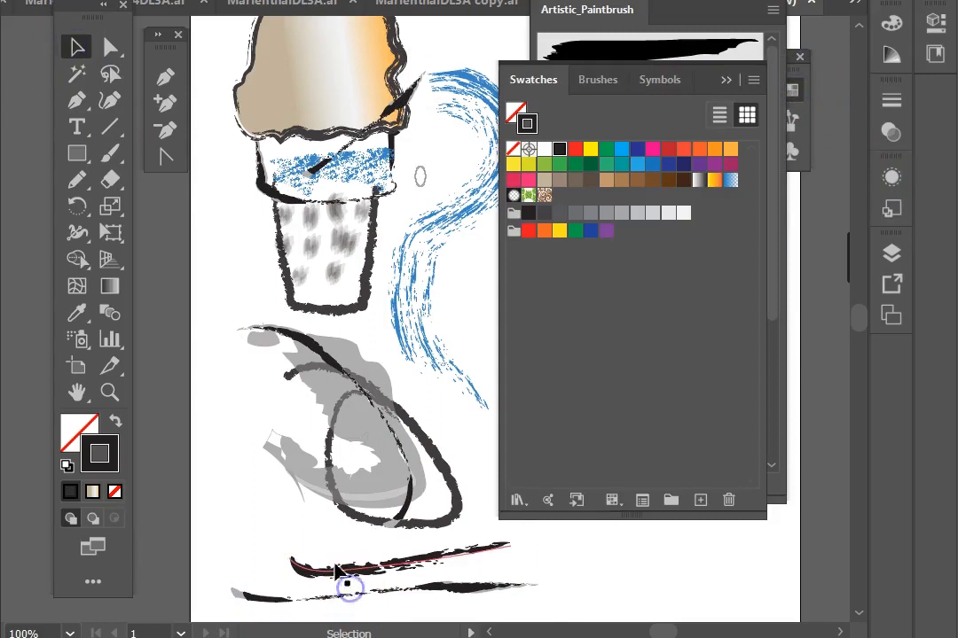
pyautogui.click(676, 149)
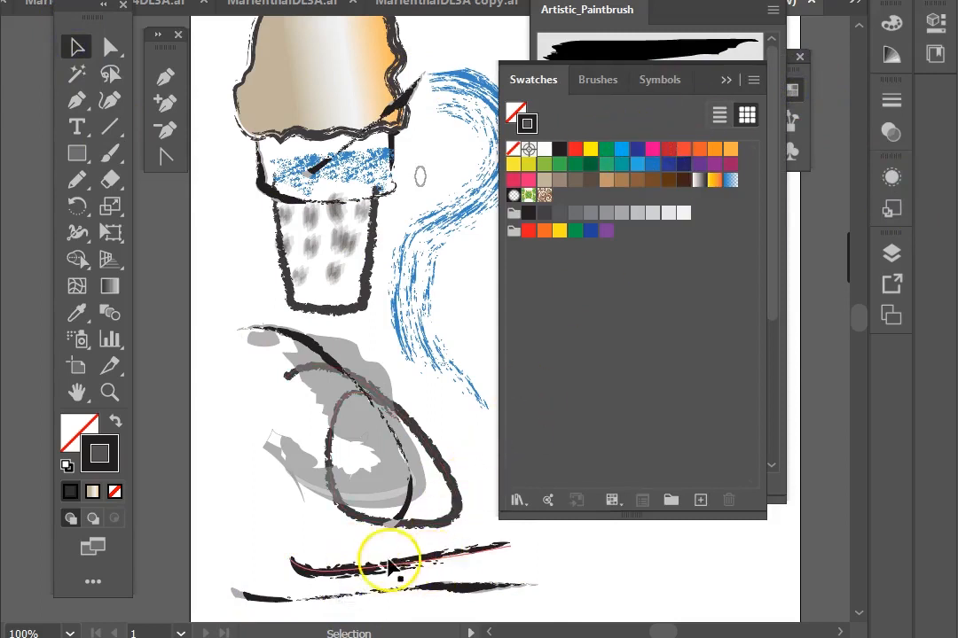
pyautogui.click(665, 149)
pyautogui.click(314, 560)
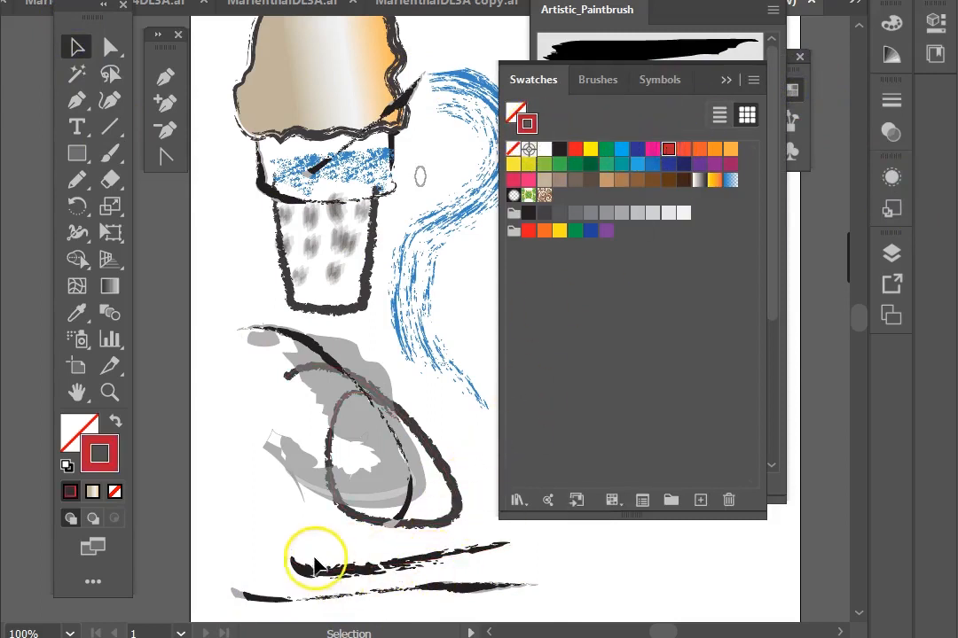
pyautogui.click(668, 149)
# Step: Select the lower horizontal stroke and color it maroon, after trying the orange-yellow gradient
pyautogui.click(392, 592)
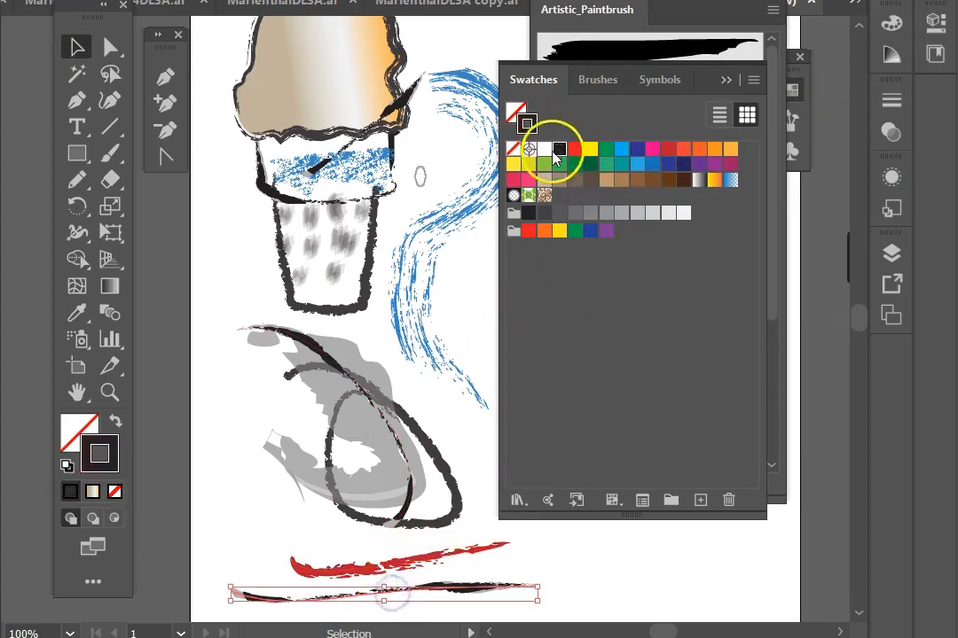
pyautogui.click(716, 182)
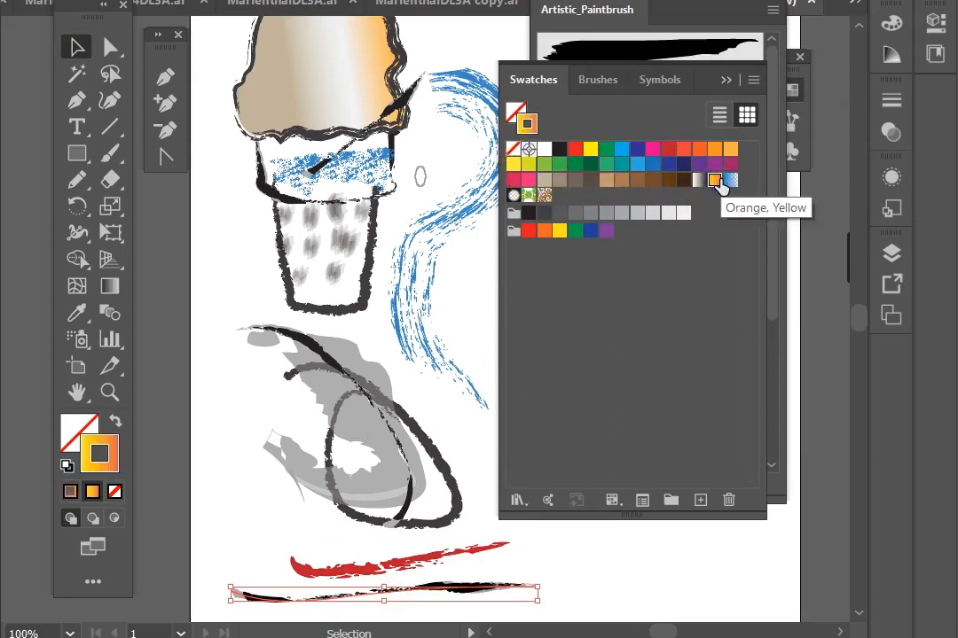
pyautogui.click(730, 165)
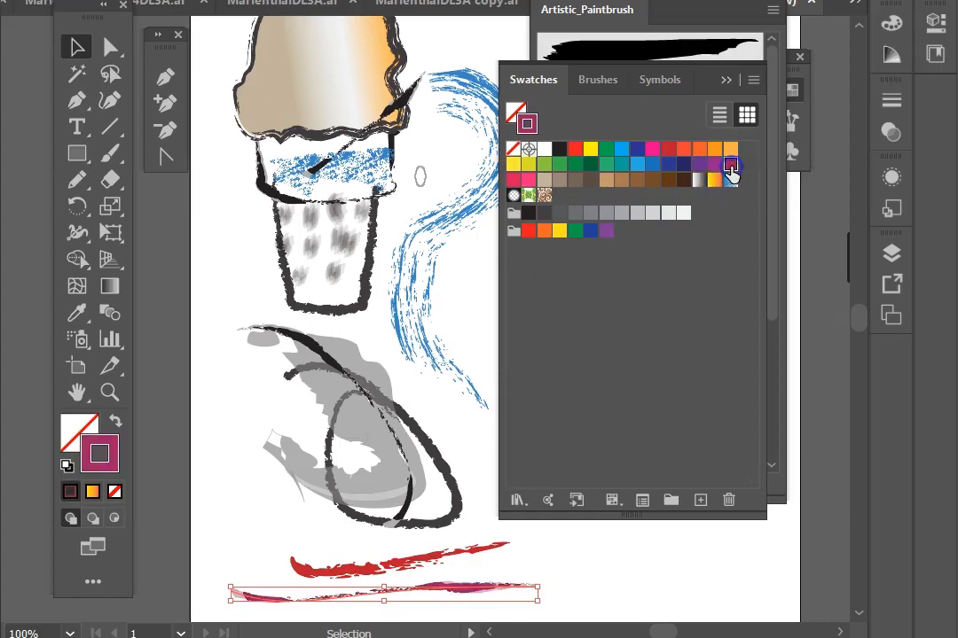
# Step: Select both colored strokes and move them up across the cone
pyautogui.click(312, 560)
pyautogui.moveTo(255, 545); pyautogui.dragTo(342, 613)
pyautogui.moveTo(310, 581); pyautogui.dragTo(257, 253)
pyautogui.click(244, 333)
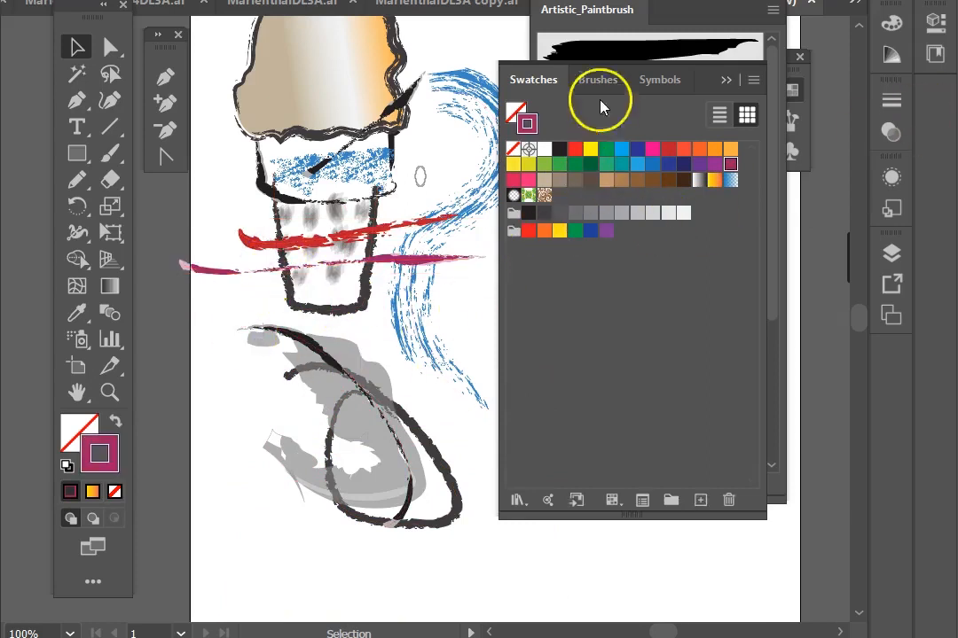
# Step: Bring the brush library panel forward and load the next library, Artistic_ScrollPen
pyautogui.press('space')
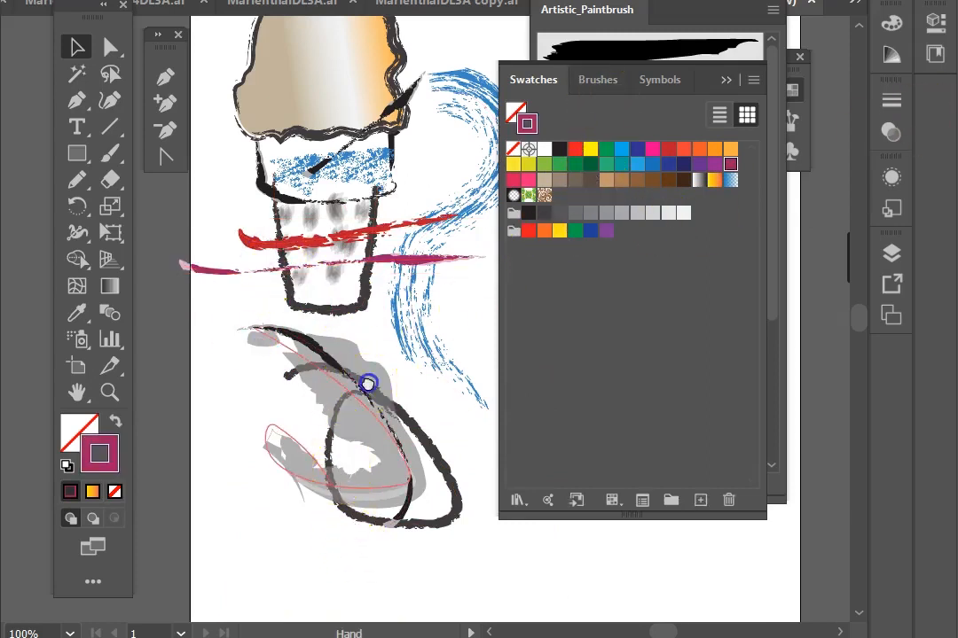
pyautogui.moveTo(381, 388); pyautogui.dragTo(160, 417)
pyautogui.moveTo(314, 396); pyautogui.dragTo(252, 418)
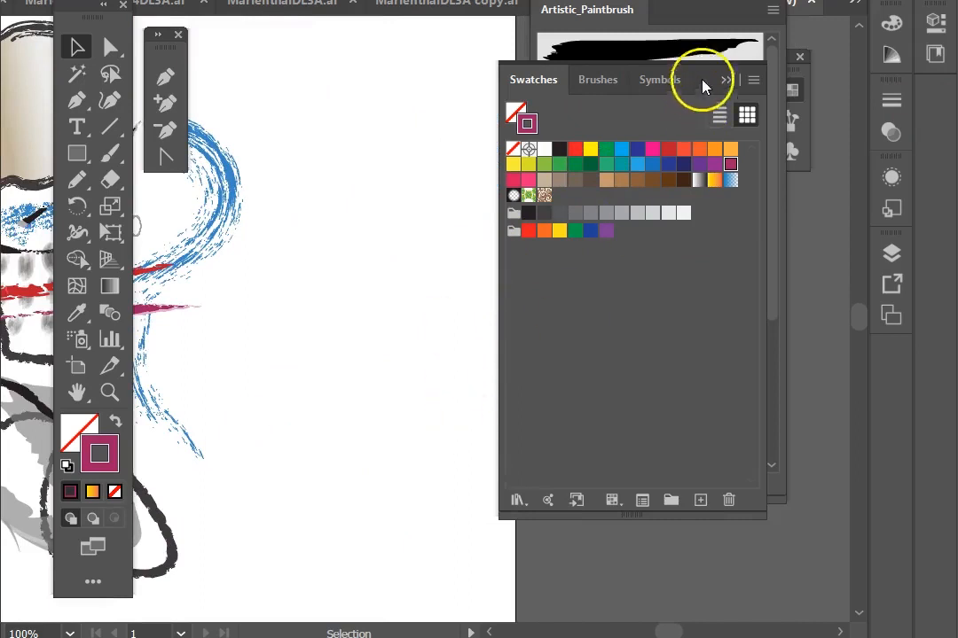
pyautogui.click(672, 11)
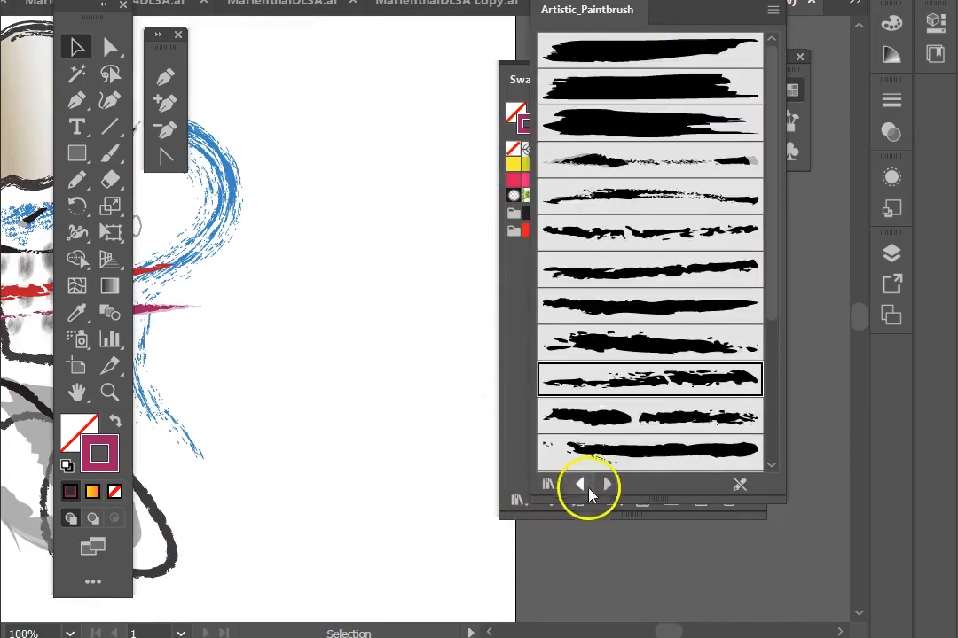
pyautogui.click(603, 483)
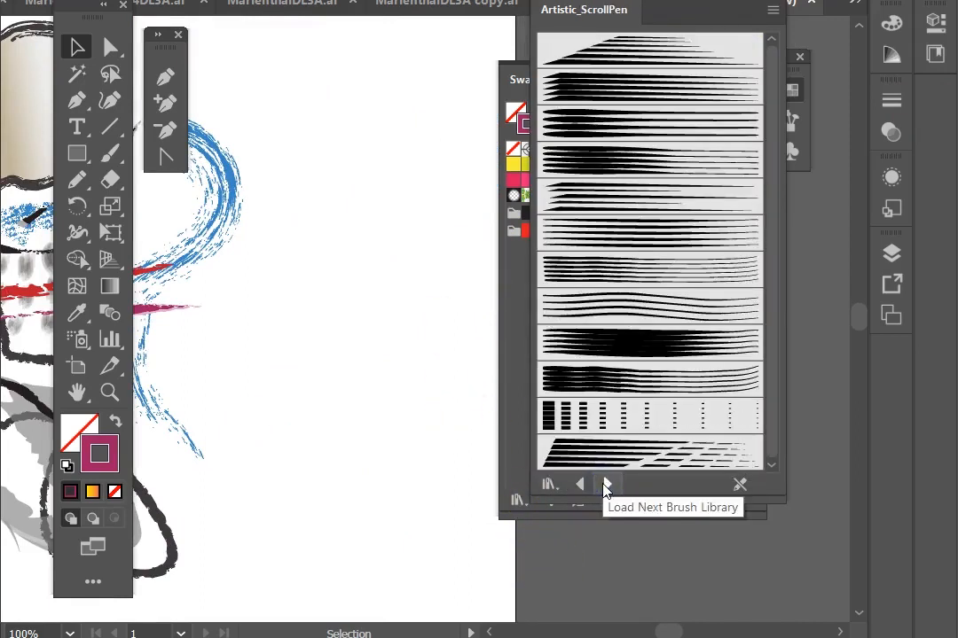
# Step: With the Paintbrush, paint a curved multi-line scroll pen stroke and a dashed scroll pen stroke beside the drawing
pyautogui.click(110, 152)
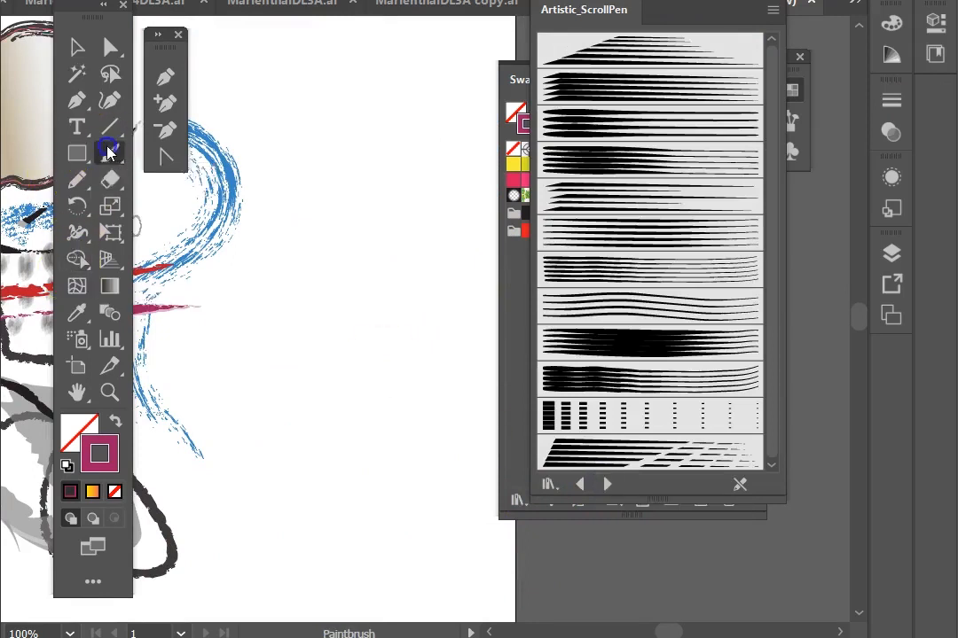
pyautogui.click(581, 274)
pyautogui.moveTo(314, 138)
pyautogui.mouseDown()
pyautogui.moveTo(472, 399)
pyautogui.moveTo(322, 428)
pyautogui.mouseUp()
pyautogui.click(651, 413)
pyautogui.moveTo(301, 275); pyautogui.dragTo(412, 368)
# Step: Paint a diagonal stroke with a tapered scroll pen brush, then set its stroke weight to 0.5 pt
pyautogui.click(605, 86)
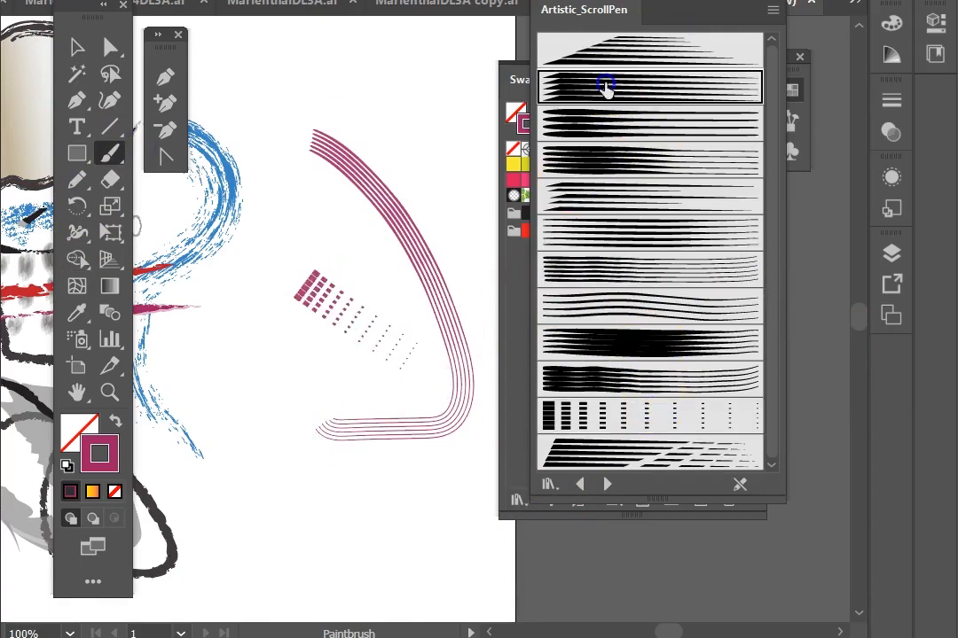
pyautogui.moveTo(266, 78); pyautogui.dragTo(483, 169)
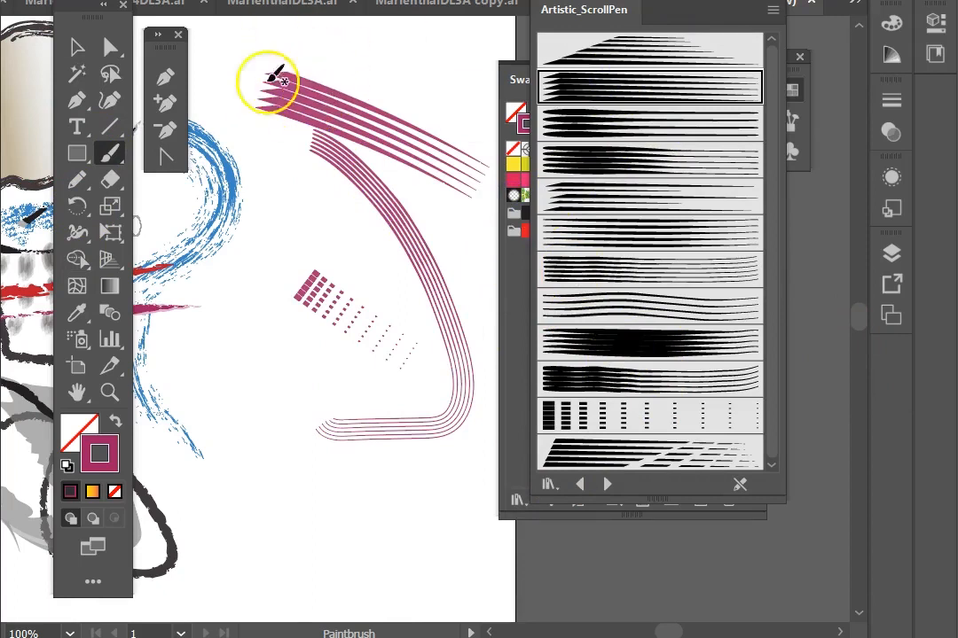
pyautogui.click(75, 48)
pyautogui.click(310, 96)
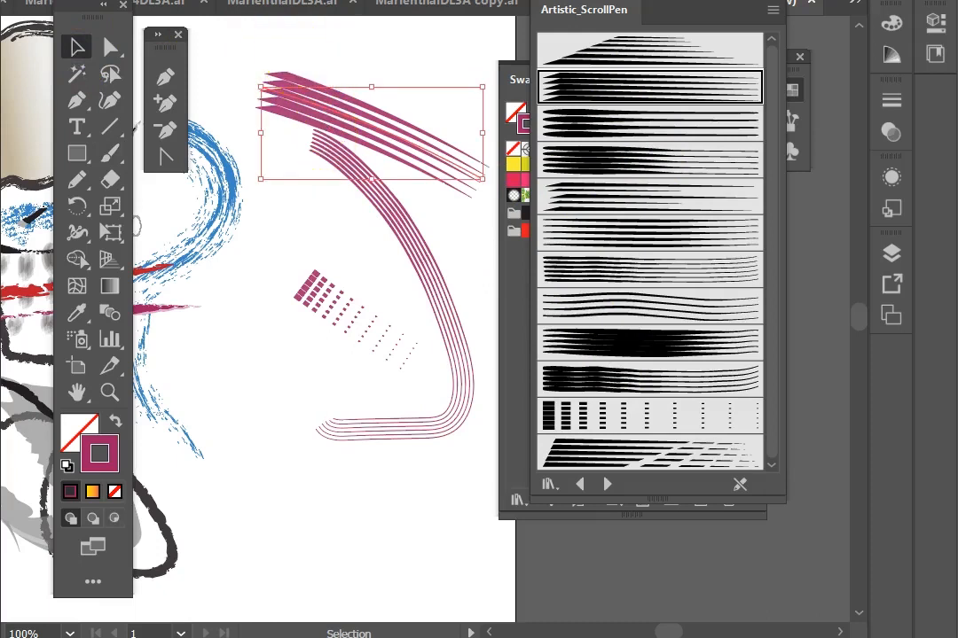
pyautogui.click(323, 5)
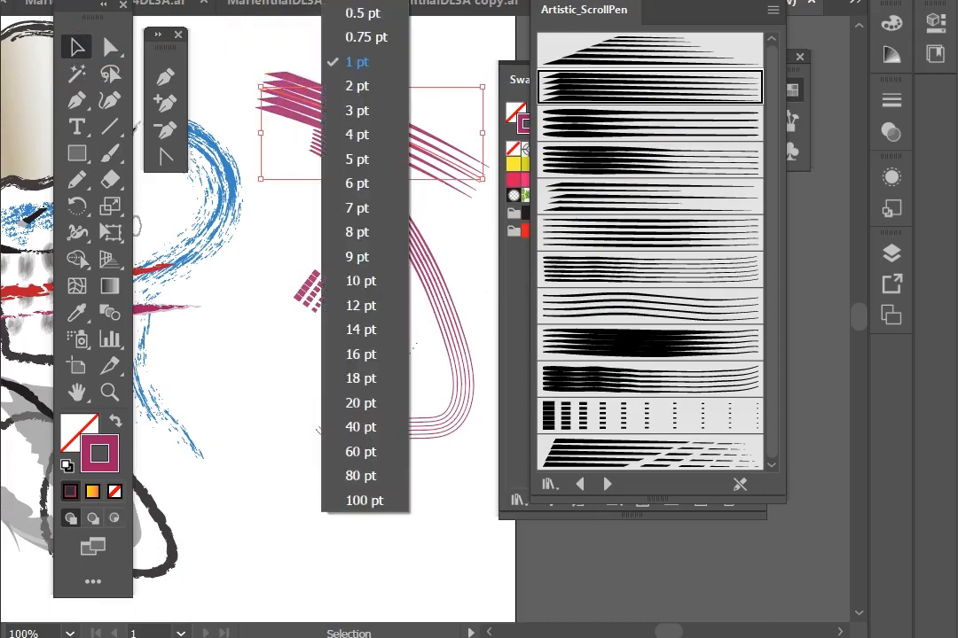
pyautogui.click(344, 12)
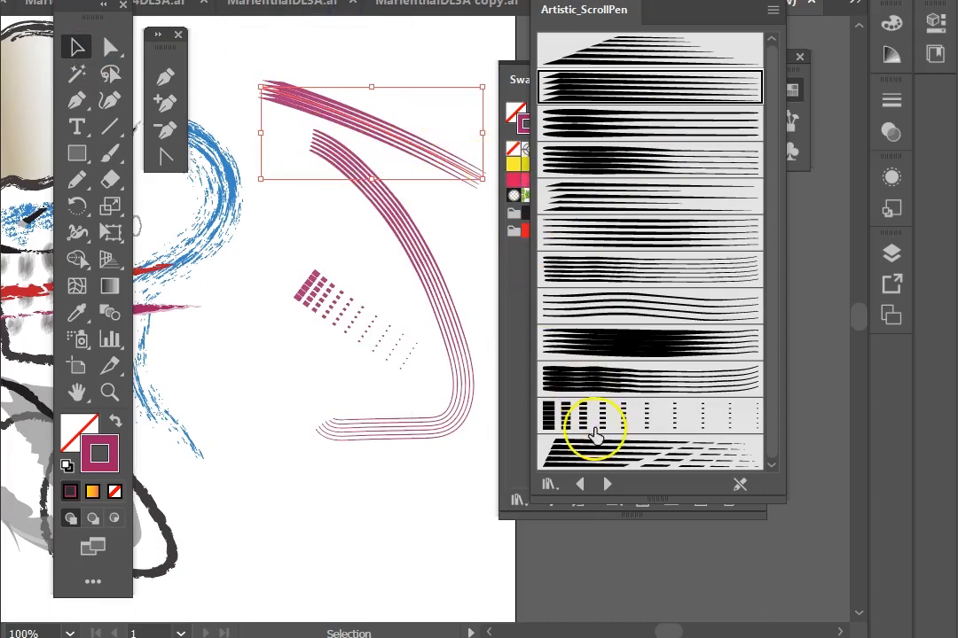
# Step: Open the tapered scroll pen brush's options and set its Width to Rotation with variation values of 60% and 87%
pyautogui.click(756, 1)
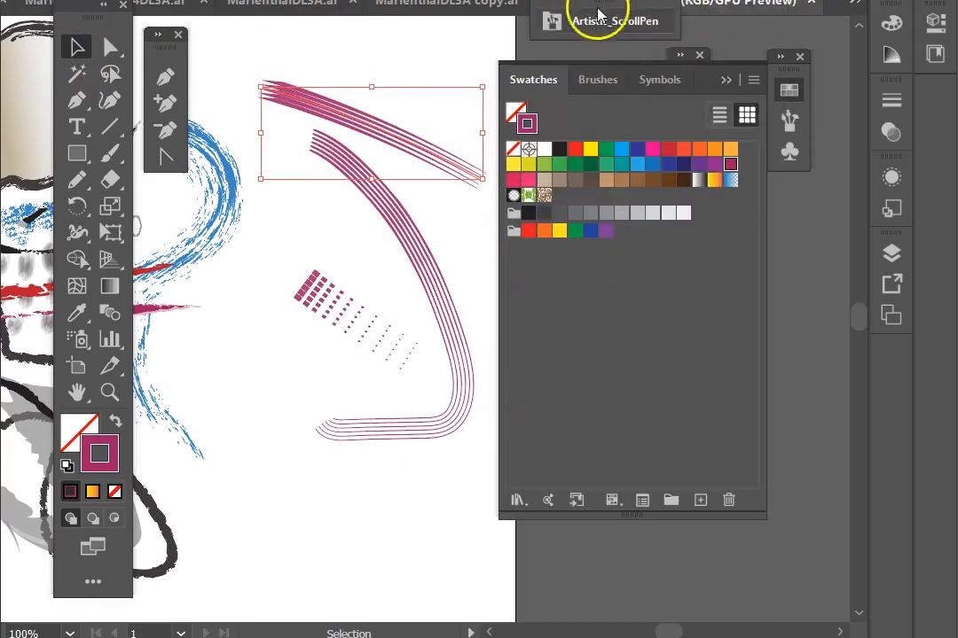
pyautogui.click(722, 80)
pyautogui.click(789, 121)
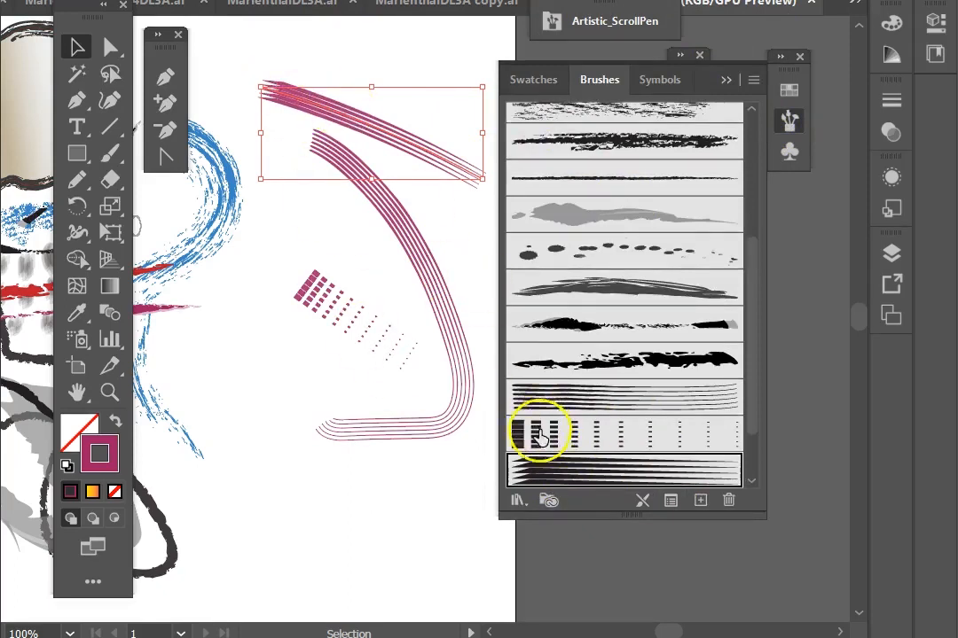
pyautogui.doubleClick(564, 476)
pyautogui.moveTo(913, 2)
pyautogui.mouseDown()
pyautogui.moveTo(393, 0)
pyautogui.moveTo(498, 0)
pyautogui.mouseUp()
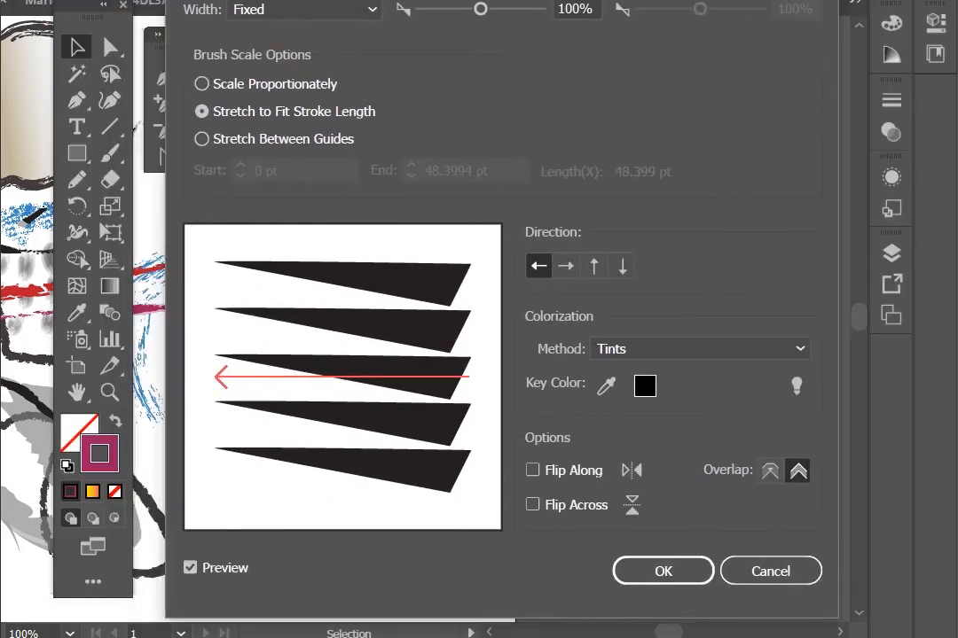
pyautogui.click(317, 15)
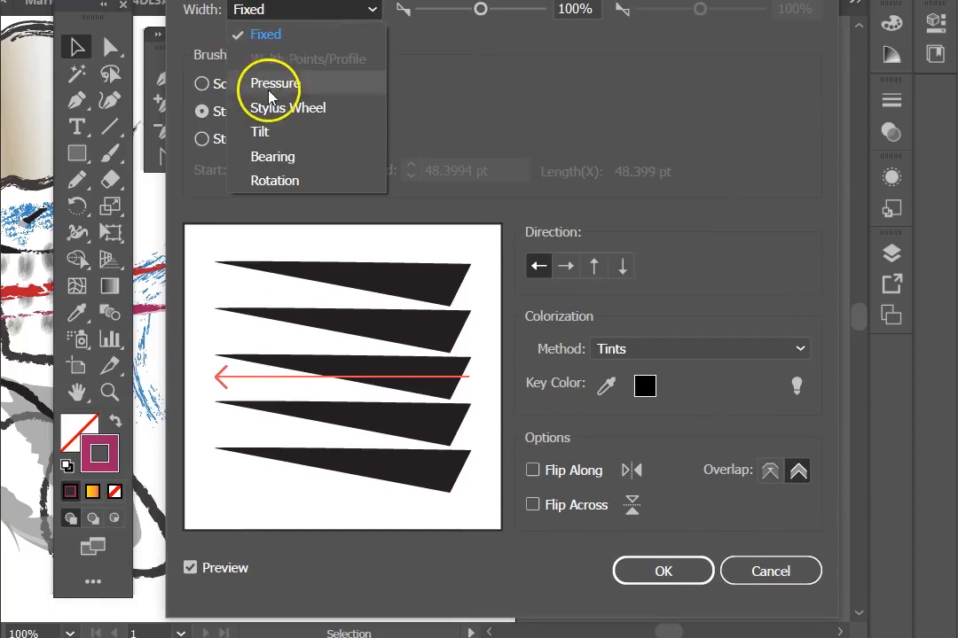
pyautogui.click(277, 85)
pyautogui.click(258, 18)
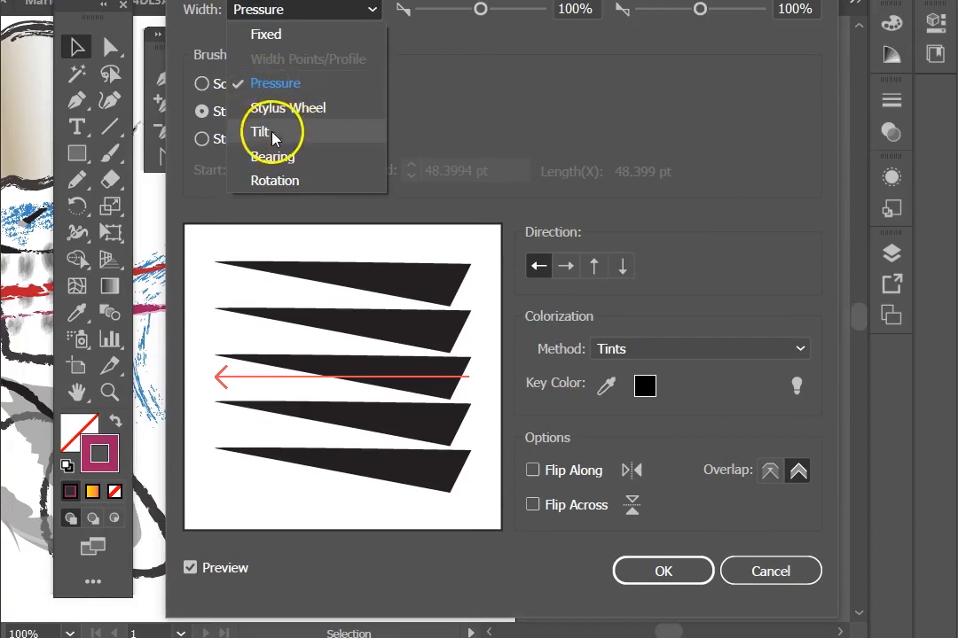
pyautogui.click(284, 180)
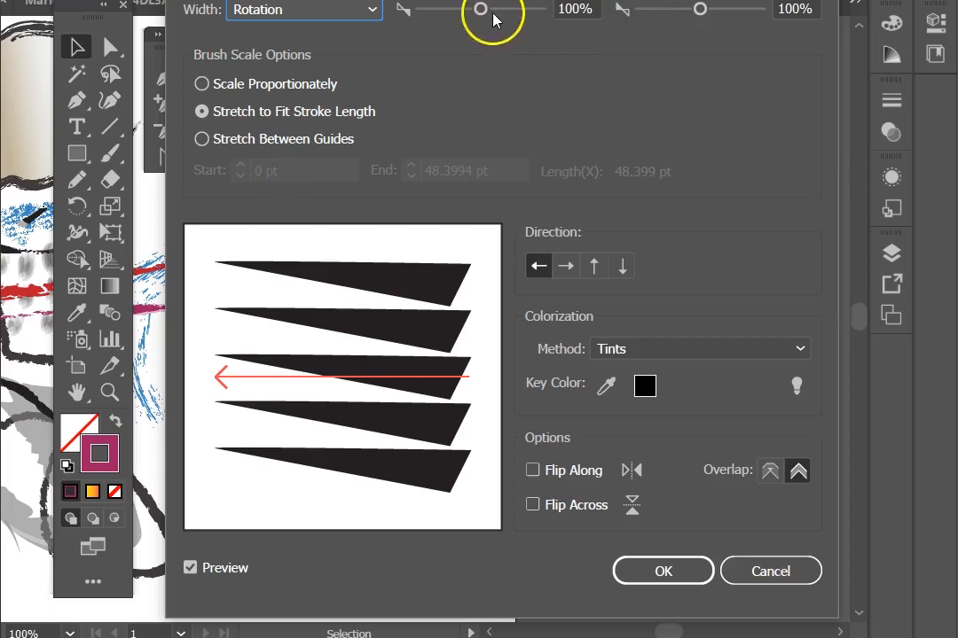
pyautogui.moveTo(493, 14); pyautogui.dragTo(471, 10)
pyautogui.click(684, 10)
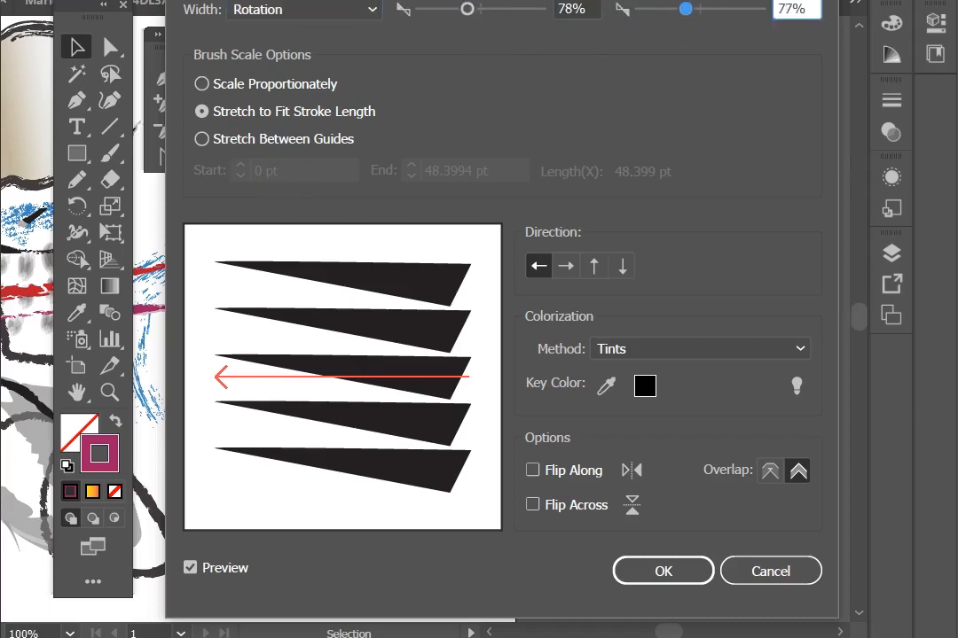
pyautogui.moveTo(470, 10); pyautogui.dragTo(459, 9)
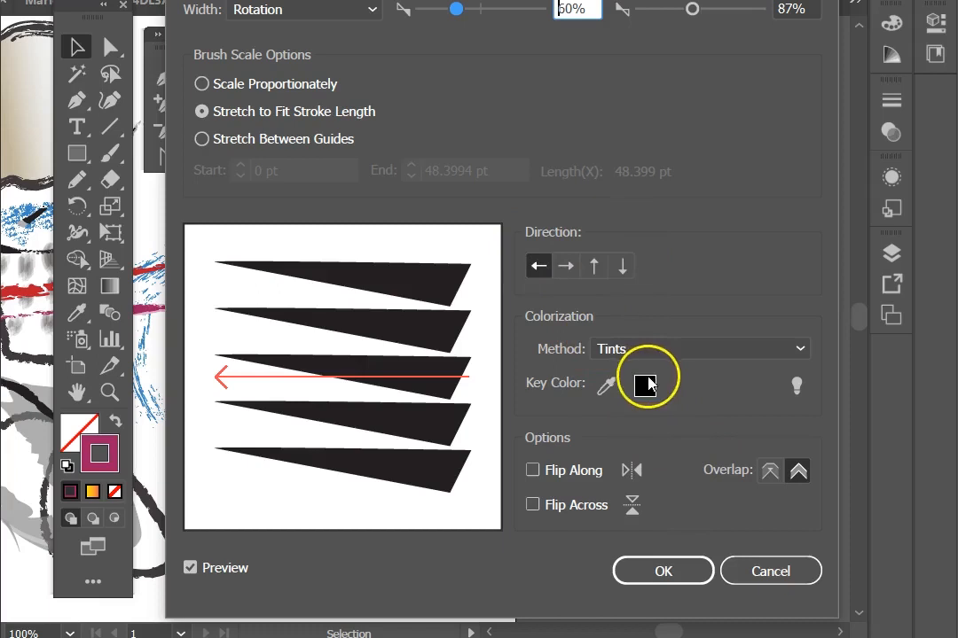
# Step: Set the brush colorization method to Hue Shift, confirm, and apply the changes to existing strokes
pyautogui.click(620, 349)
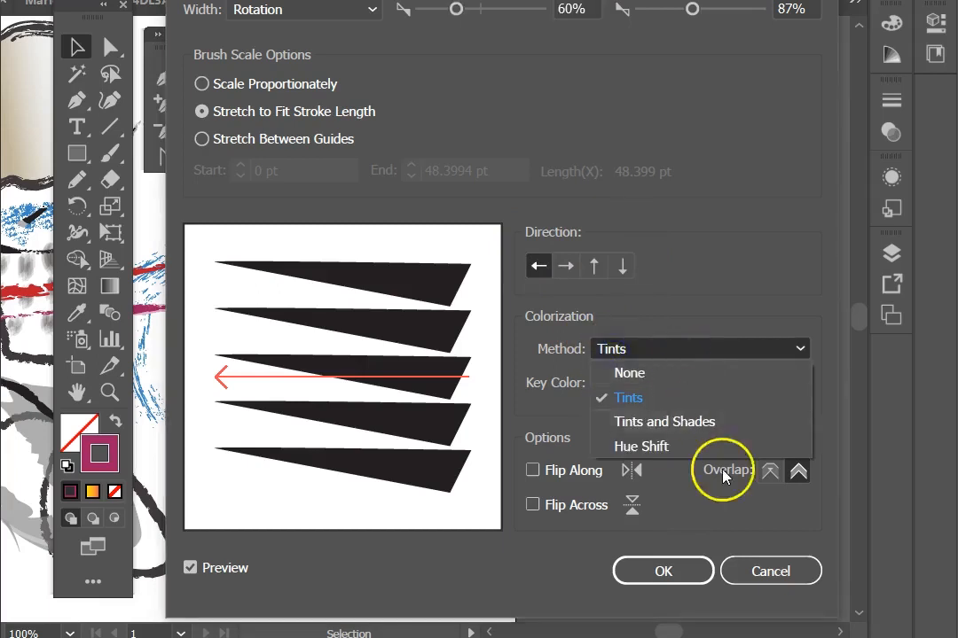
pyautogui.click(641, 423)
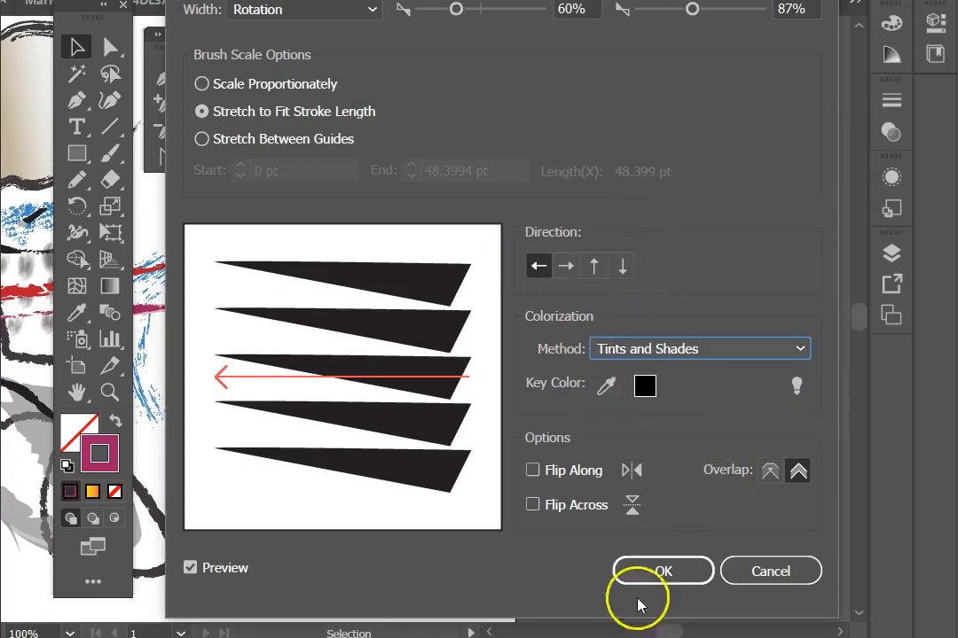
pyautogui.click(637, 350)
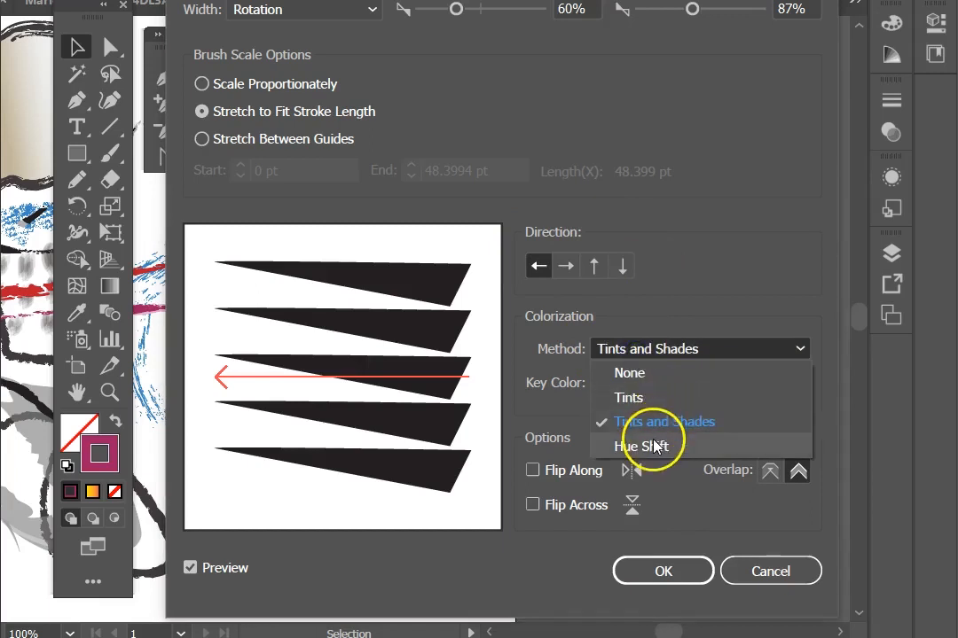
pyautogui.click(652, 445)
pyautogui.click(661, 575)
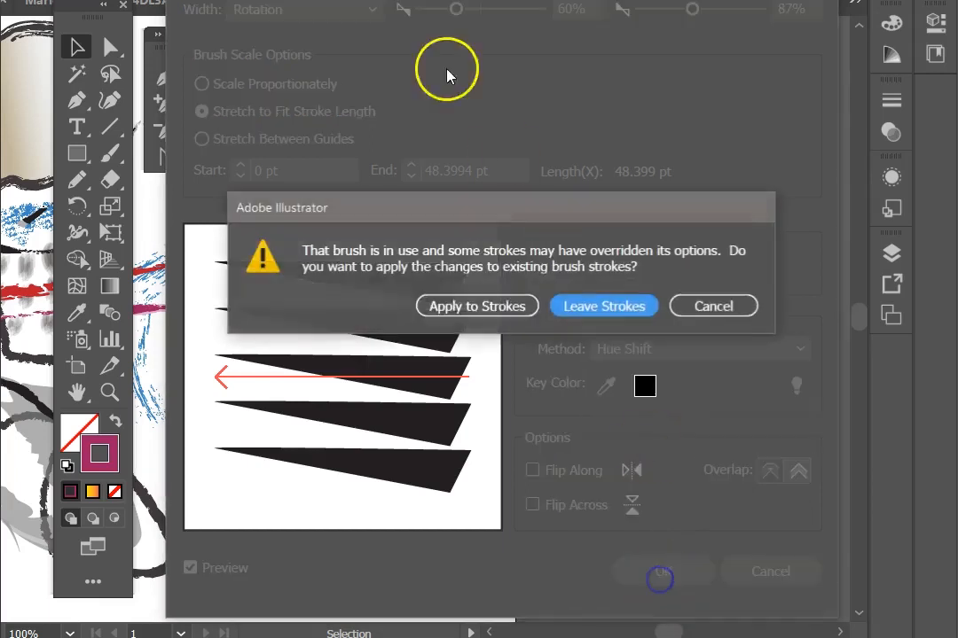
pyautogui.click(468, 306)
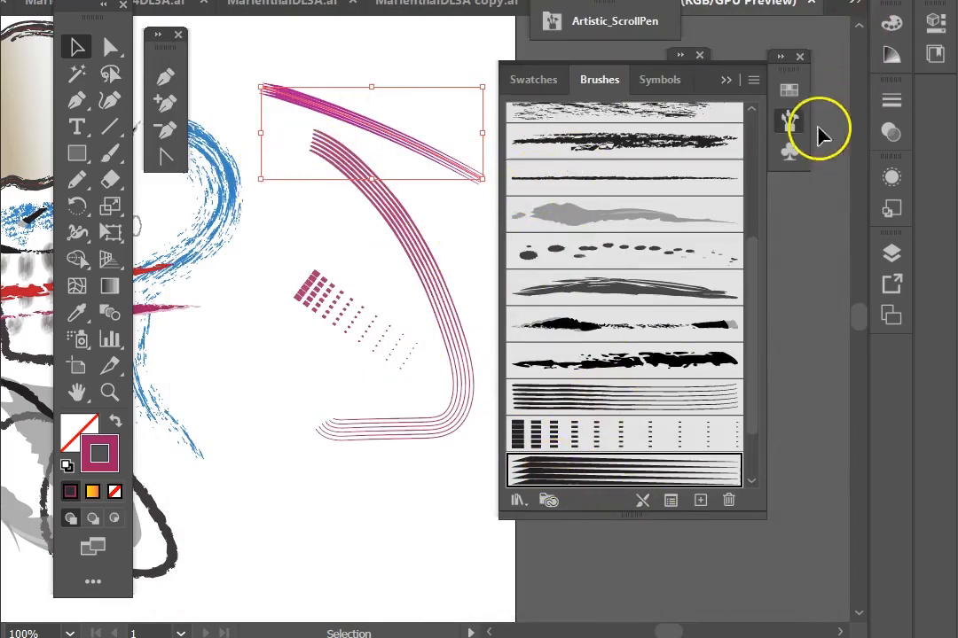
# Step: Color the selected diagonal scroll pen stroke orange from the swatches
pyautogui.click(784, 88)
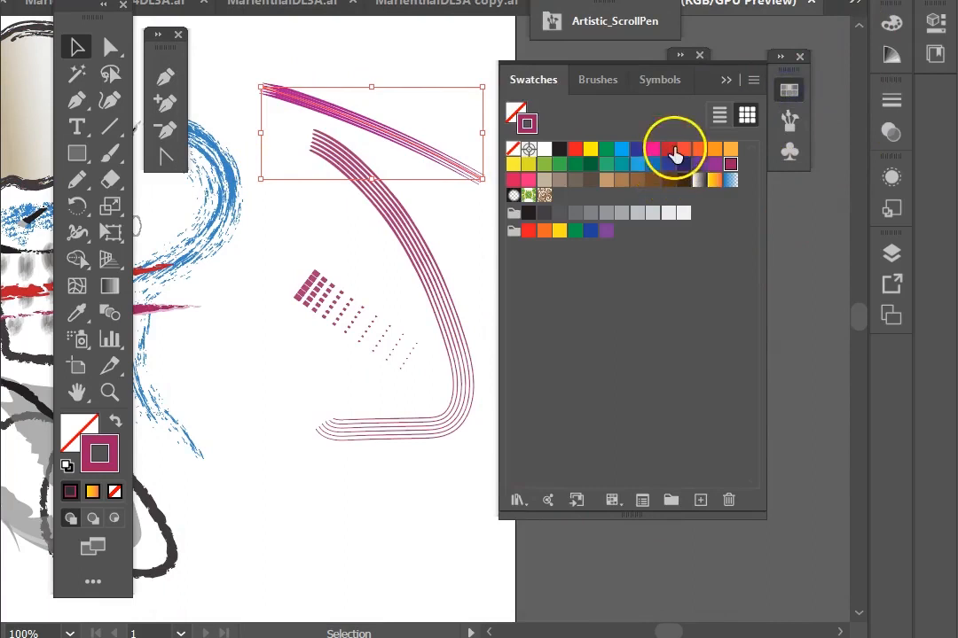
pyautogui.click(699, 151)
pyautogui.click(524, 46)
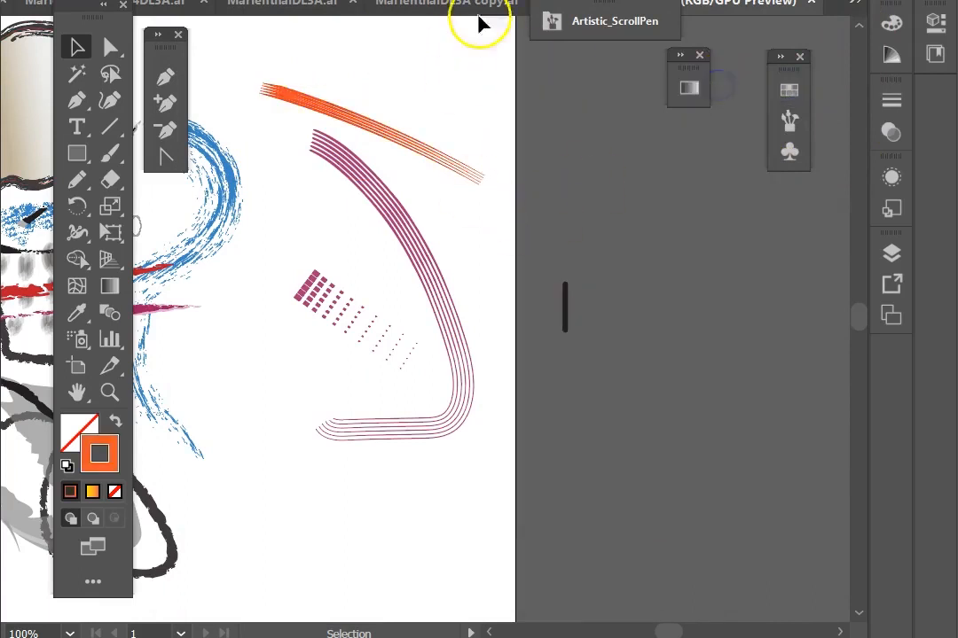
# Step: Reopen the brush library panel, load the next library, Artistic_Watercolor, and move the panel aside
pyautogui.click(620, 21)
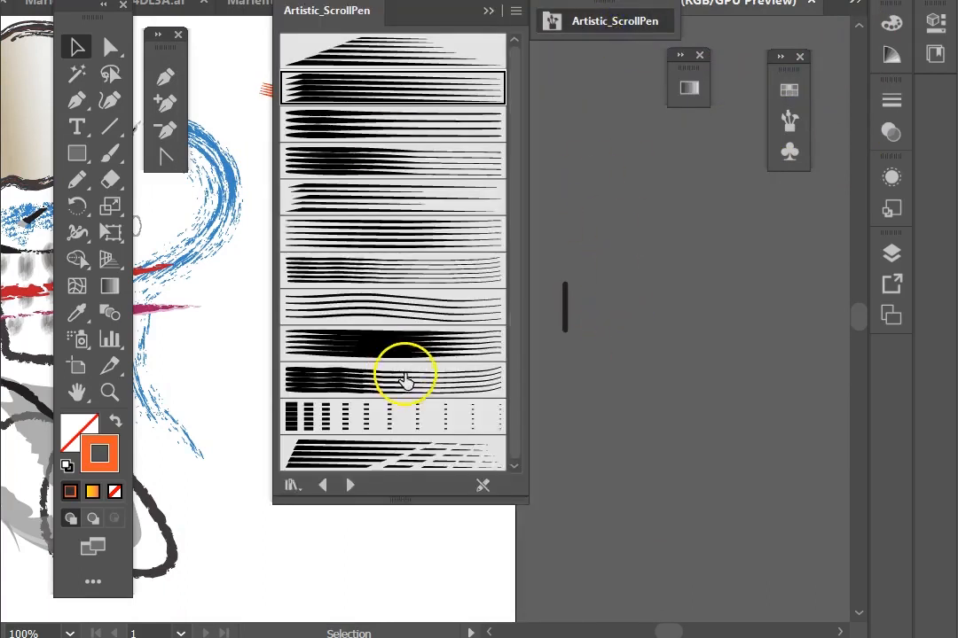
pyautogui.click(346, 486)
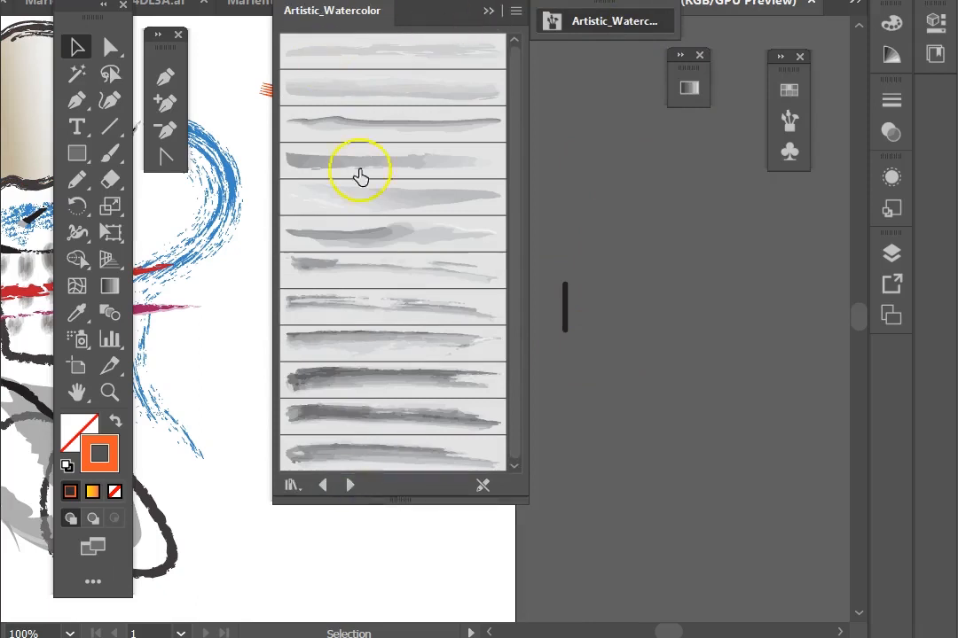
pyautogui.moveTo(452, 18)
pyautogui.mouseDown()
pyautogui.moveTo(700, 111)
pyautogui.moveTo(777, 108)
pyautogui.mouseUp()
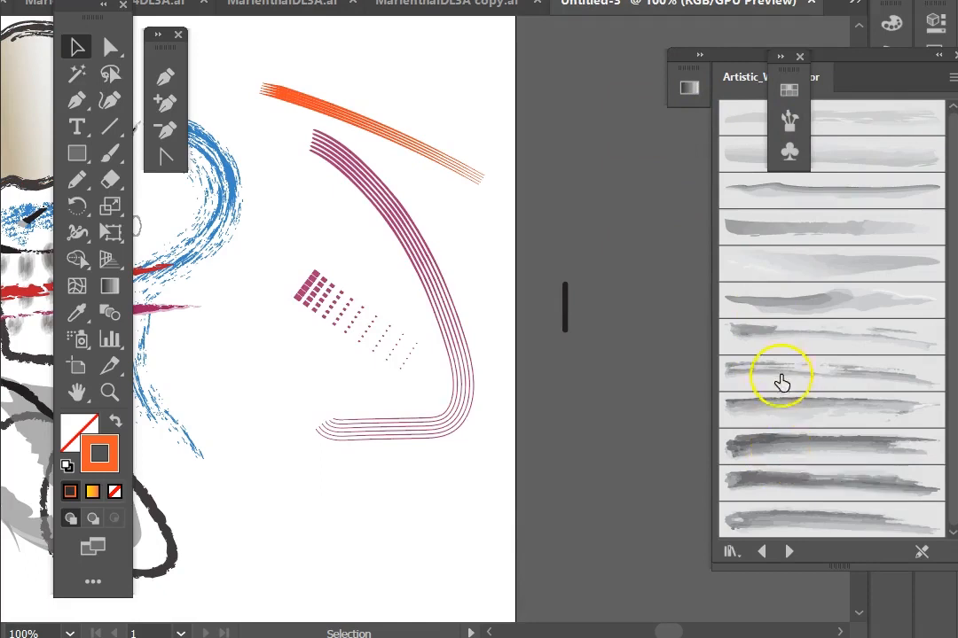
# Step: With the Paintbrush and a watercolor brush, paint a looping stroke and several short dabs over the drawing
pyautogui.click(769, 303)
pyautogui.click(109, 164)
pyautogui.moveTo(416, 78)
pyautogui.mouseDown()
pyautogui.moveTo(252, 160)
pyautogui.moveTo(448, 439)
pyautogui.mouseUp()
pyautogui.moveTo(368, 178)
pyautogui.mouseDown()
pyautogui.moveTo(277, 95)
pyautogui.moveTo(402, 151)
pyautogui.moveTo(244, 187)
pyautogui.moveTo(283, 202)
pyautogui.mouseUp()
pyautogui.moveTo(257, 389); pyautogui.dragTo(326, 457)
pyautogui.moveTo(243, 410); pyautogui.dragTo(313, 481)
pyautogui.moveTo(225, 429); pyautogui.dragTo(266, 491)
pyautogui.moveTo(243, 475); pyautogui.dragTo(272, 531)
pyautogui.moveTo(245, 363); pyautogui.dragTo(347, 424)
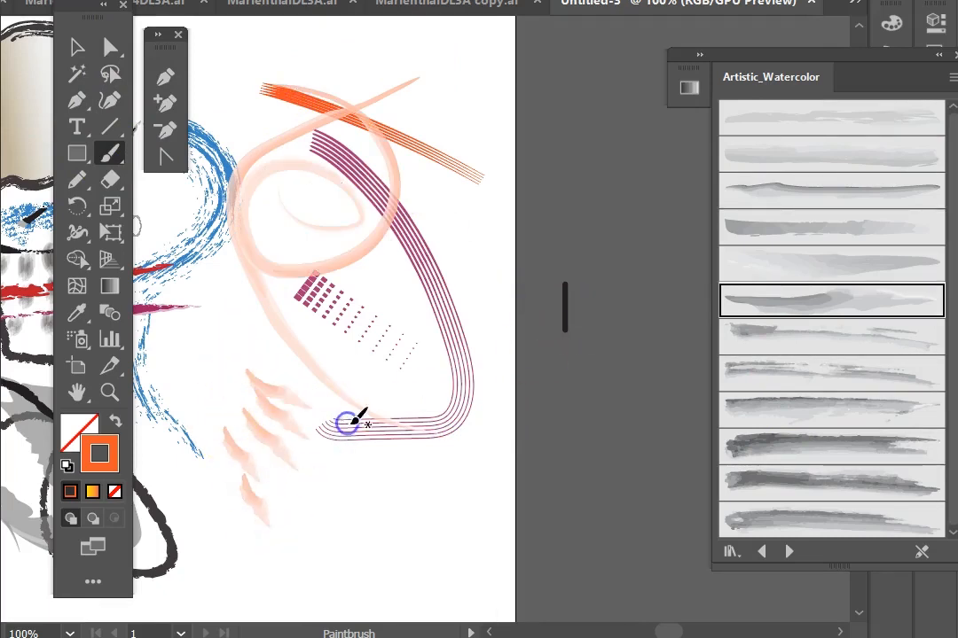
# Step: Set the stroke weight to 5 pt and paint broad watercolor strokes across the lower part of the drawing
pyautogui.click(400, 1)
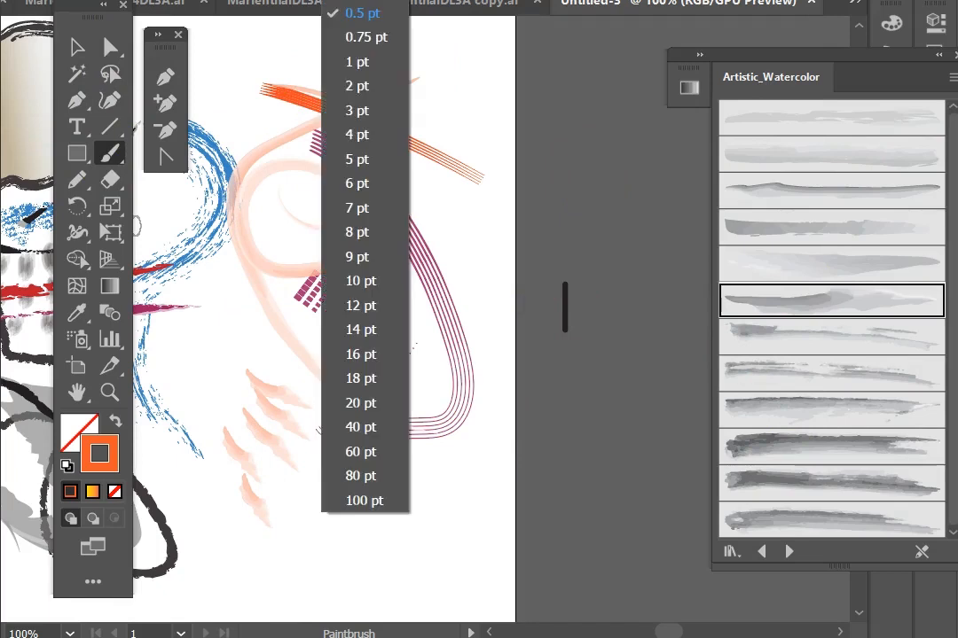
pyautogui.click(364, 158)
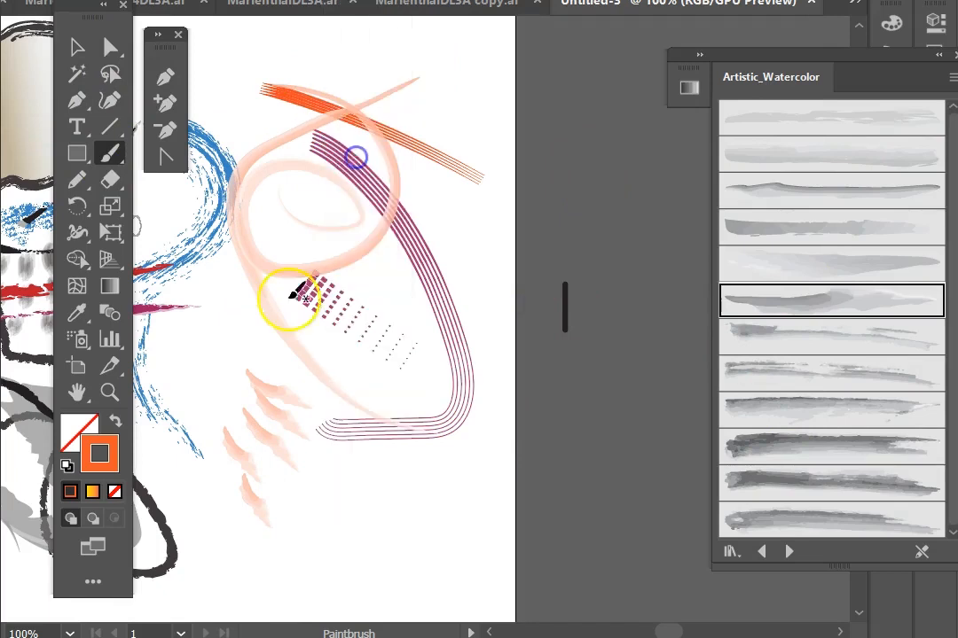
pyautogui.moveTo(229, 343); pyautogui.dragTo(303, 426)
pyautogui.moveTo(228, 454); pyautogui.dragTo(272, 486)
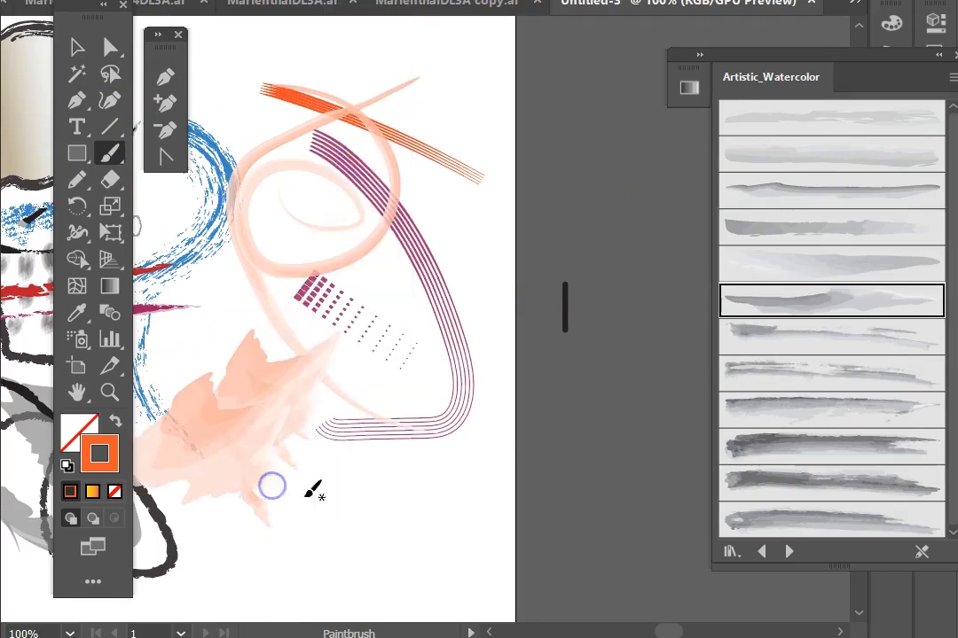
pyautogui.moveTo(192, 465); pyautogui.dragTo(298, 527)
pyautogui.moveTo(314, 338); pyautogui.dragTo(394, 433)
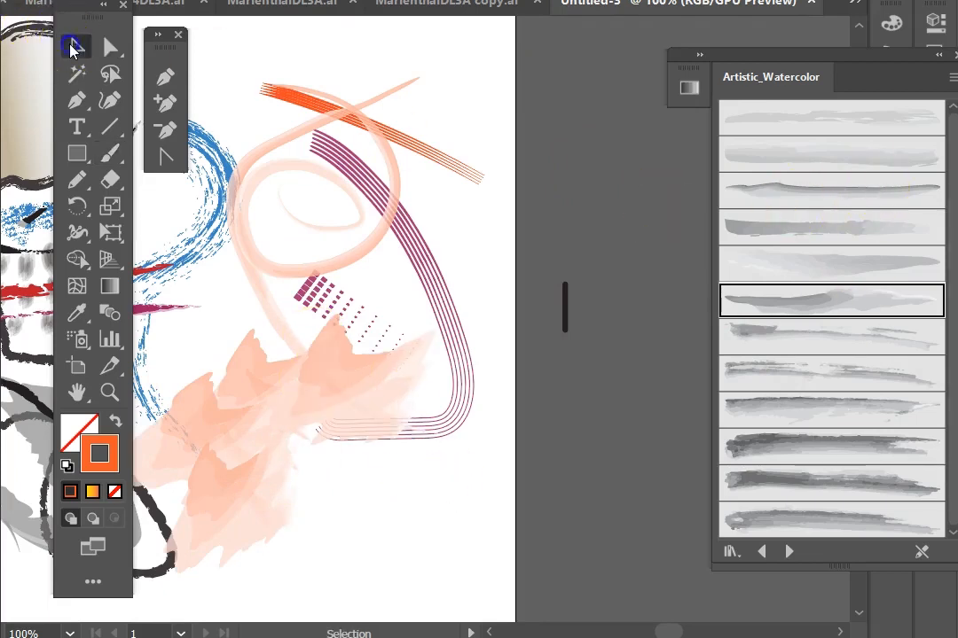
# Step: Select the watercolor strokes and apply several different watercolor brushes to them
pyautogui.moveTo(203, 335); pyautogui.dragTo(359, 434)
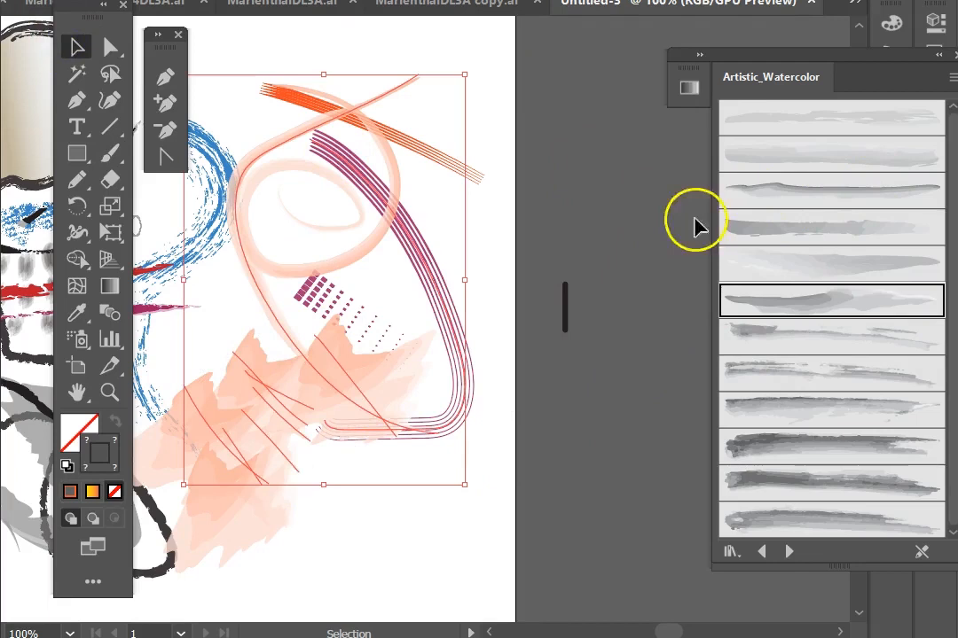
pyautogui.click(784, 238)
pyautogui.click(769, 189)
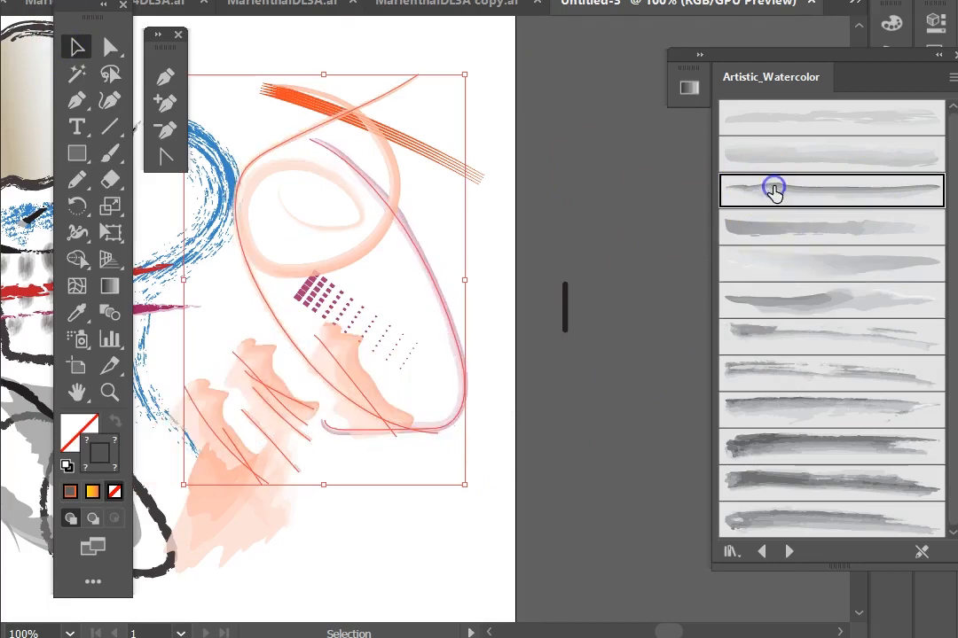
pyautogui.click(740, 153)
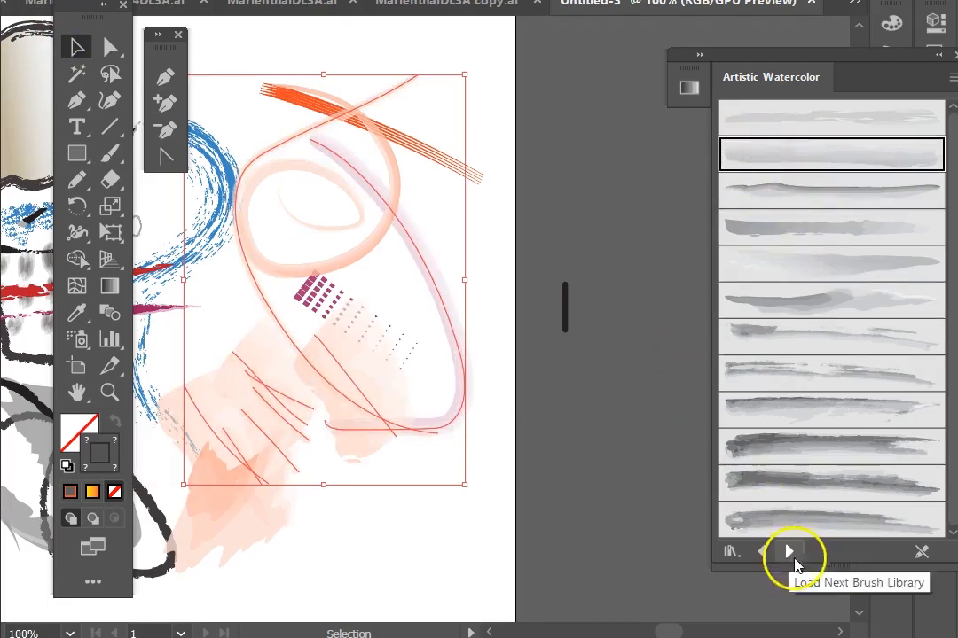
pyautogui.click(777, 501)
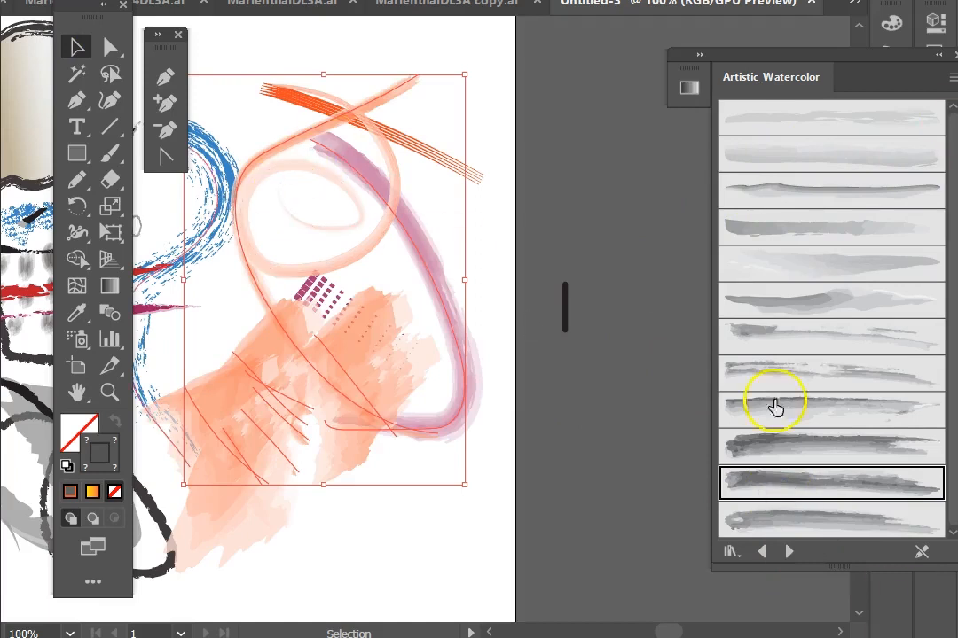
# Step: Load the Borders_Dashed library, select the long curved stroke, and try several dashed border brushes on it
pyautogui.click(788, 551)
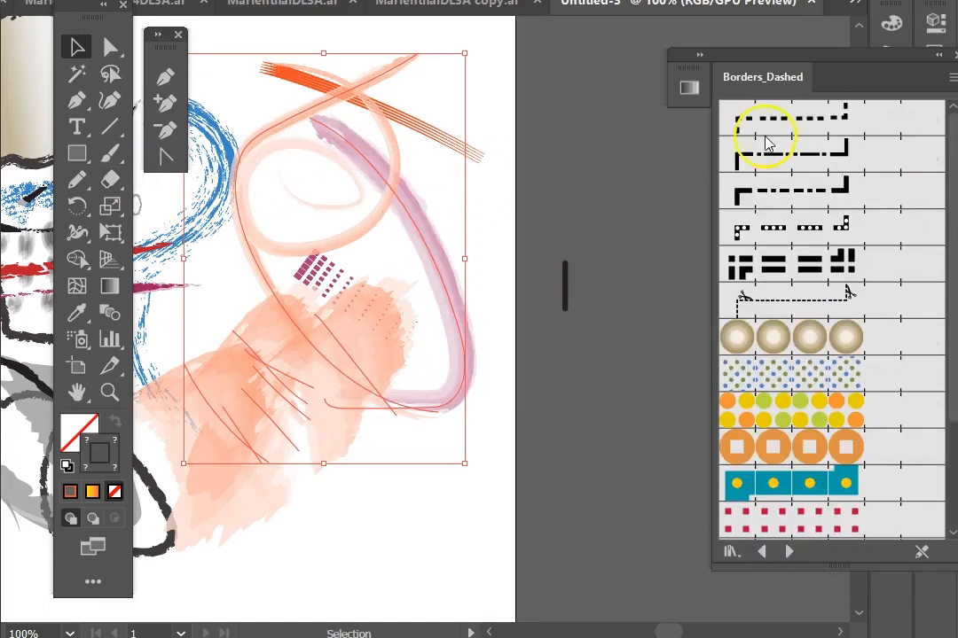
pyautogui.click(374, 507)
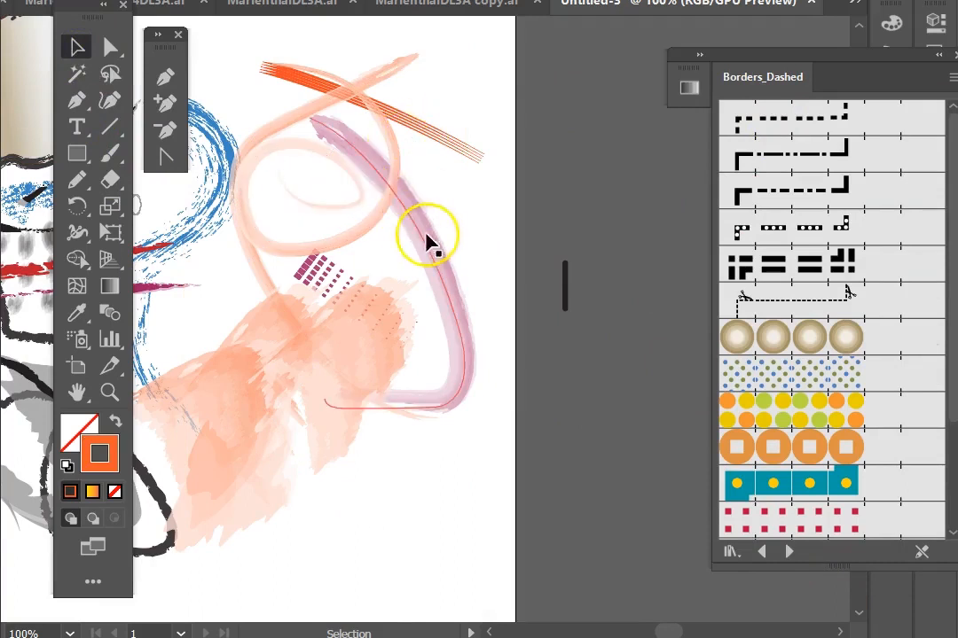
pyautogui.moveTo(410, 222)
pyautogui.mouseDown()
pyautogui.moveTo(423, 292)
pyautogui.moveTo(394, 293)
pyautogui.mouseUp()
pyautogui.moveTo(410, 333)
pyautogui.mouseDown()
pyautogui.moveTo(420, 363)
pyautogui.moveTo(417, 222)
pyautogui.mouseUp()
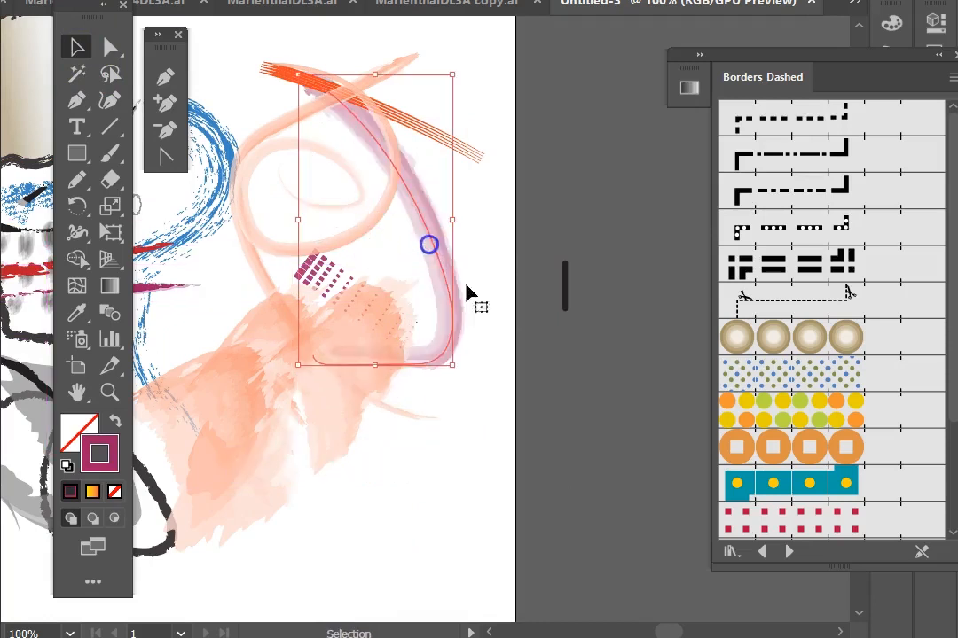
pyautogui.click(777, 424)
pyautogui.click(764, 376)
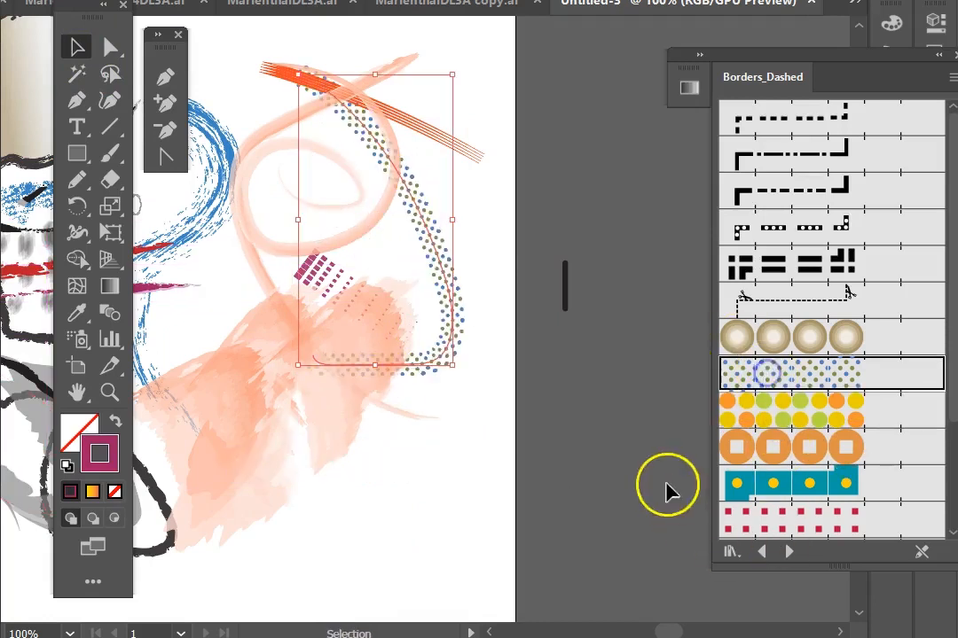
pyautogui.click(781, 518)
pyautogui.click(762, 486)
pyautogui.click(759, 446)
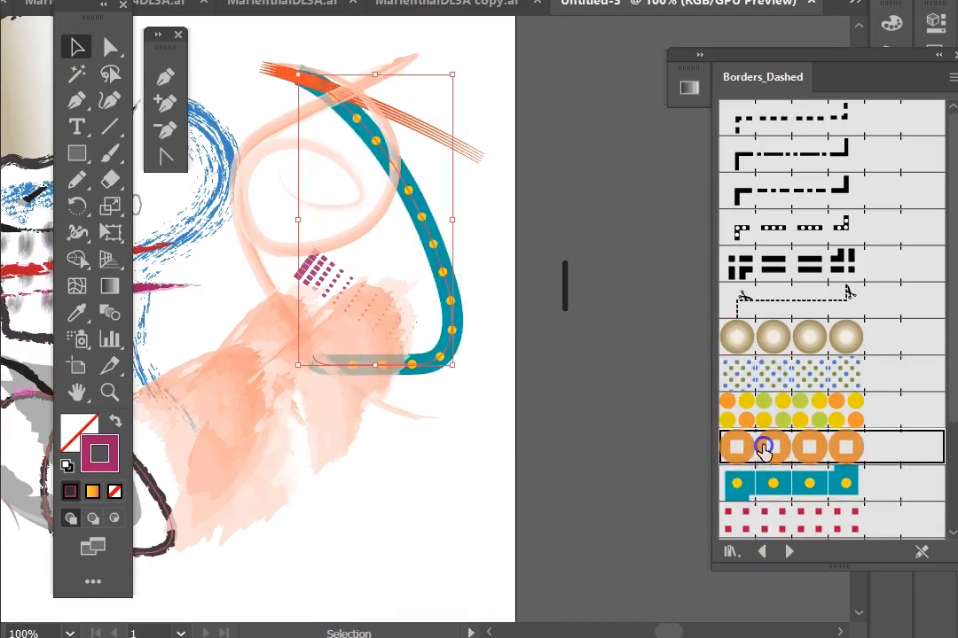
# Step: Scroll further in the Borders_Dashed library and try more border brushes on the curved stroke
pyautogui.scroll(-3, 767, 454)
pyautogui.click(774, 462)
pyautogui.click(729, 486)
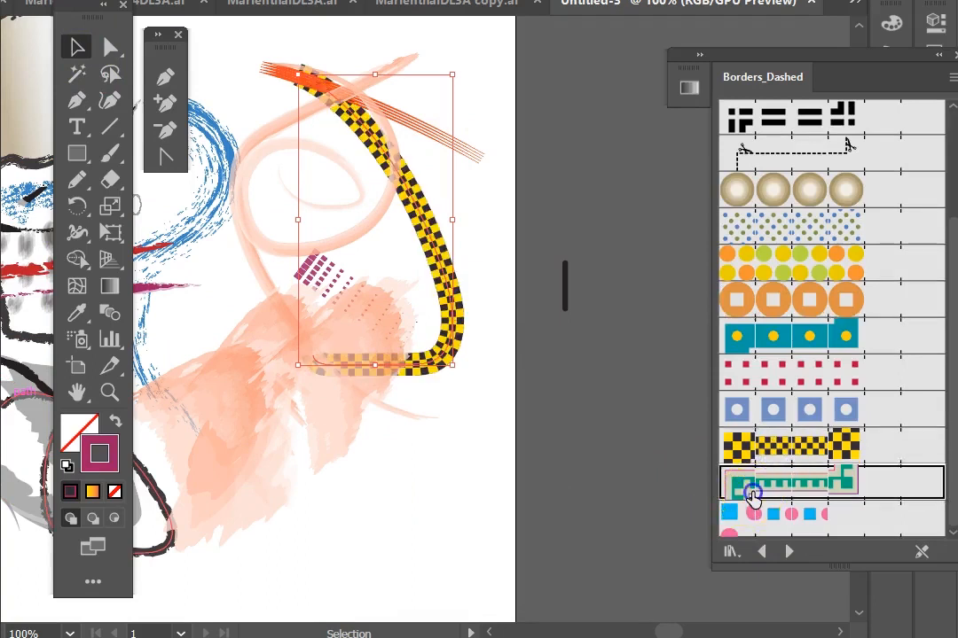
pyautogui.click(729, 513)
# Step: Load the Borders_Decorative library, apply several decorative borders to the curved stroke, then load the Borders_Frames library
pyautogui.click(788, 551)
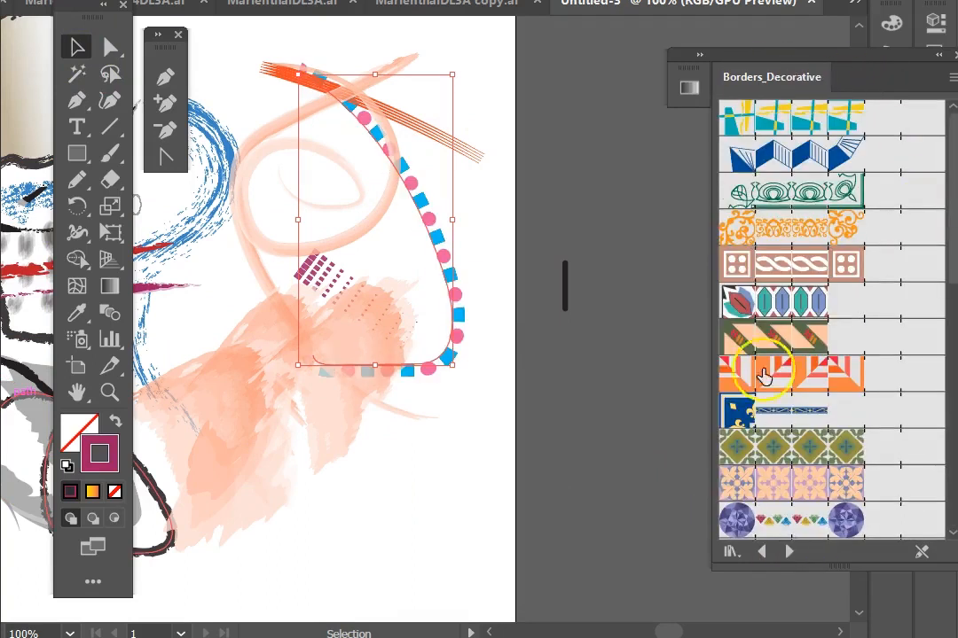
pyautogui.click(771, 302)
pyautogui.click(789, 226)
pyautogui.click(780, 177)
pyautogui.click(789, 551)
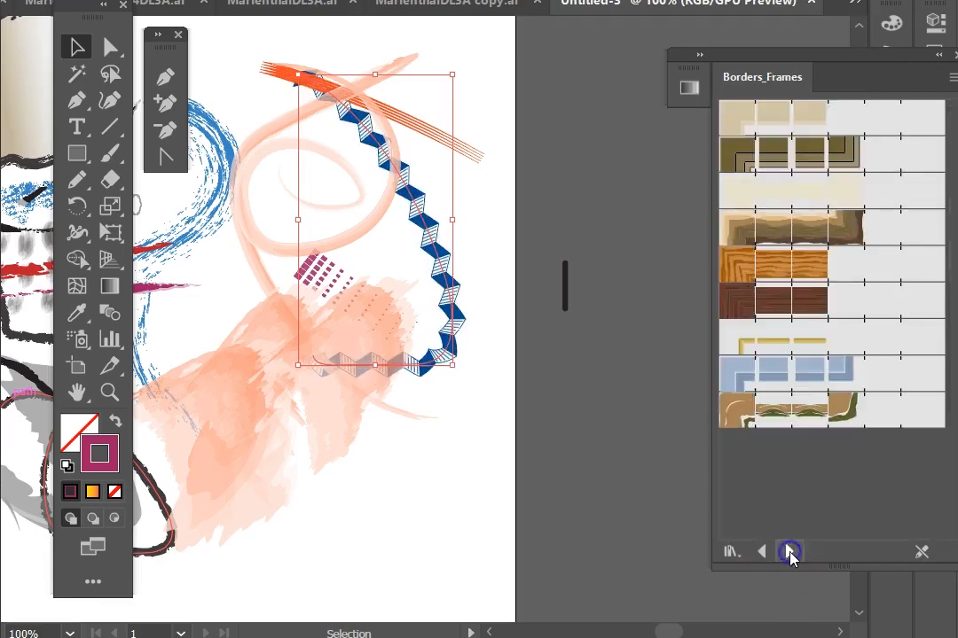
# Step: Apply several Borders_Frames brushes, including Pine and a wood frame, to the long curved stroke
pyautogui.click(740, 161)
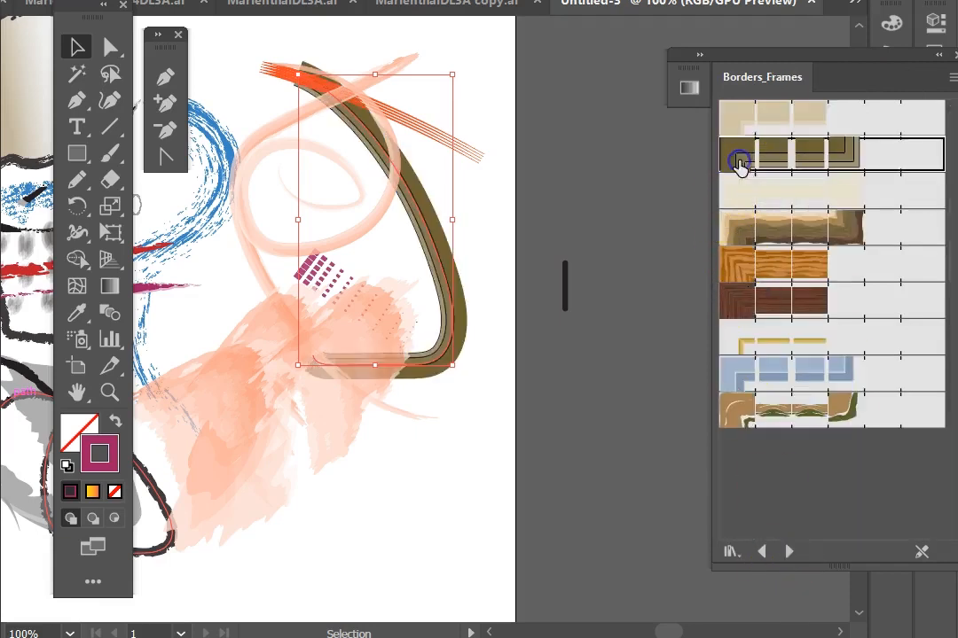
pyautogui.click(763, 236)
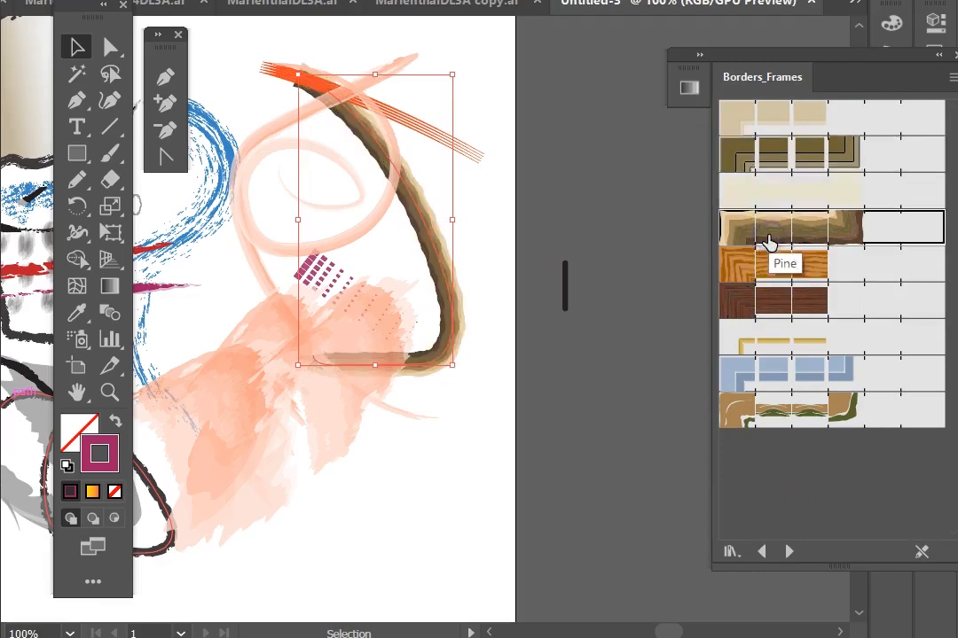
pyautogui.click(728, 265)
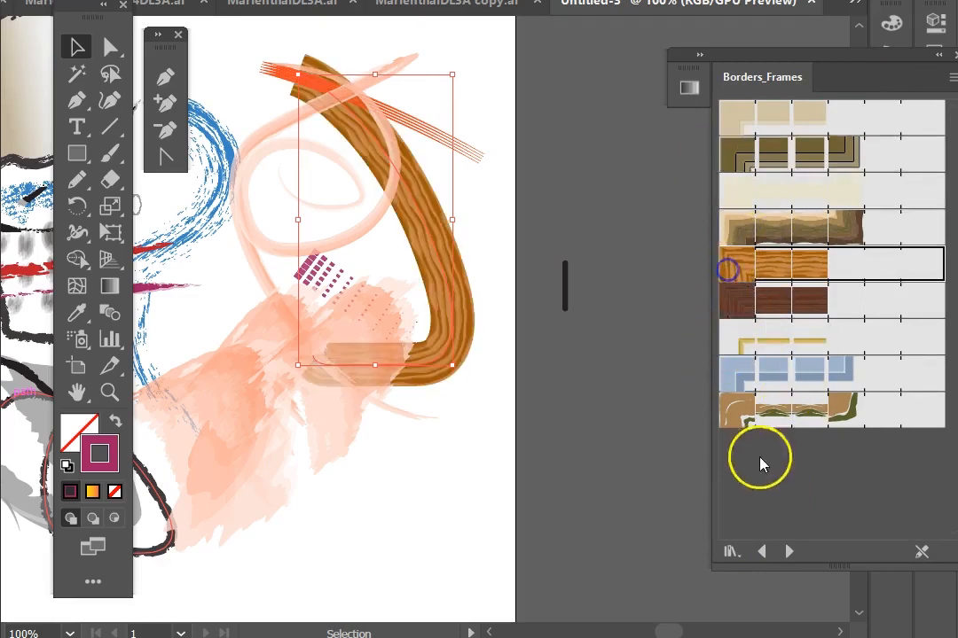
# Step: Load the Borders_Geometric library and try several geometric border brushes on the curved stroke
pyautogui.click(786, 552)
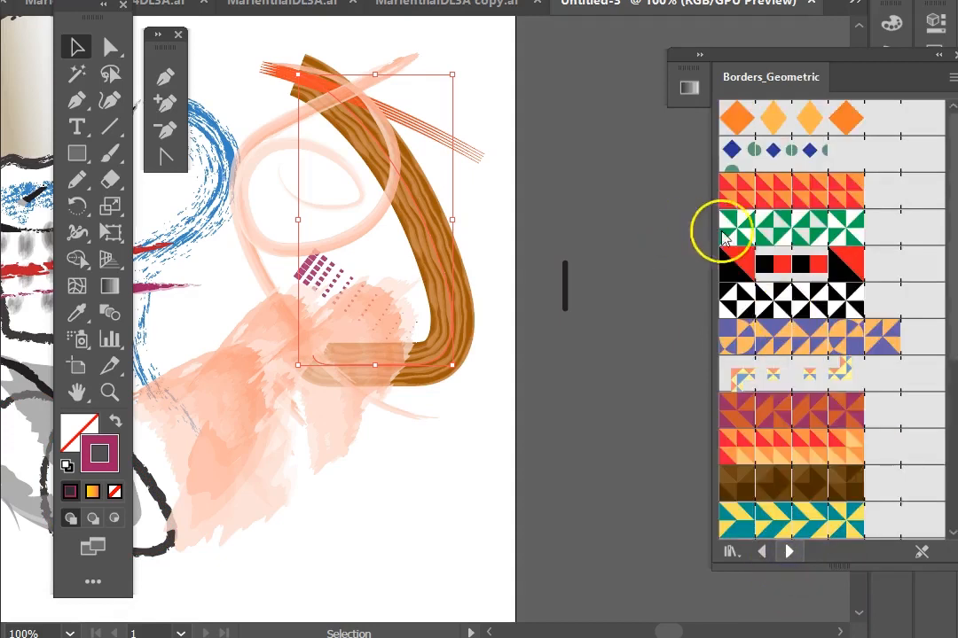
pyautogui.click(744, 229)
pyautogui.click(767, 328)
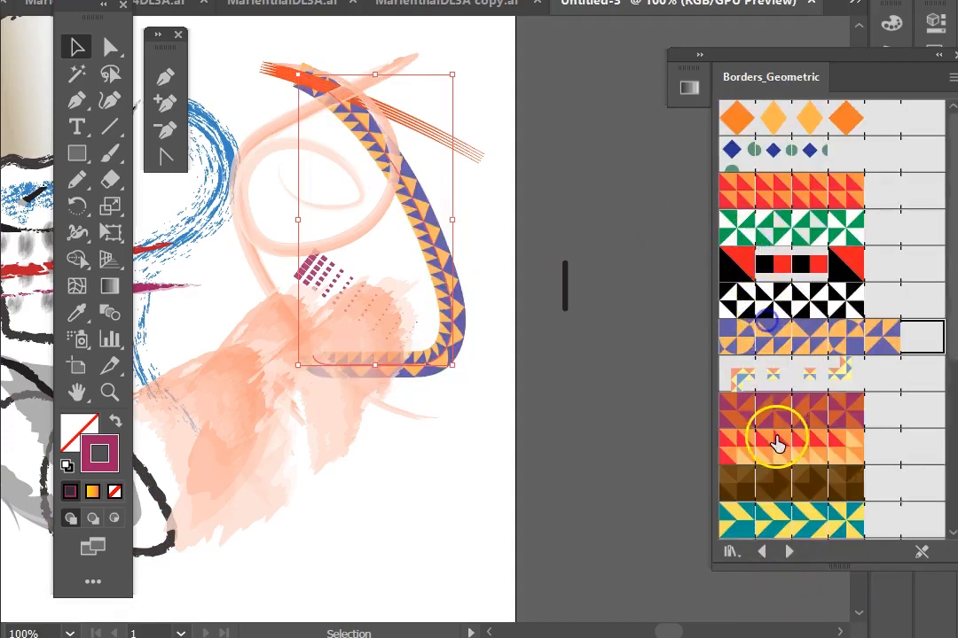
pyautogui.click(776, 444)
# Step: Load the Borders_Indigenous library and try several indigenous border brushes on the curved stroke
pyautogui.click(788, 552)
pyautogui.click(802, 313)
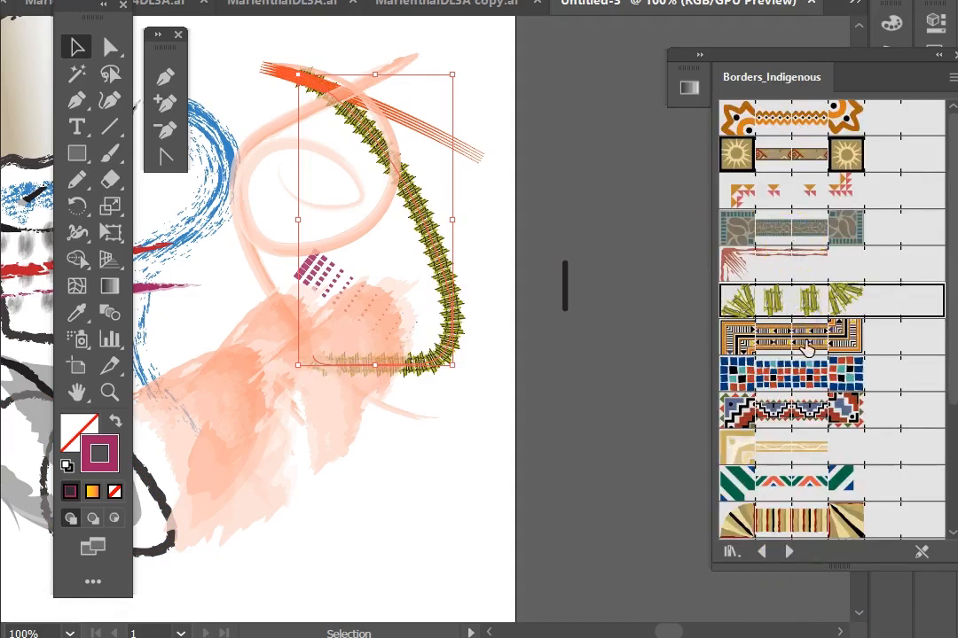
pyautogui.click(736, 171)
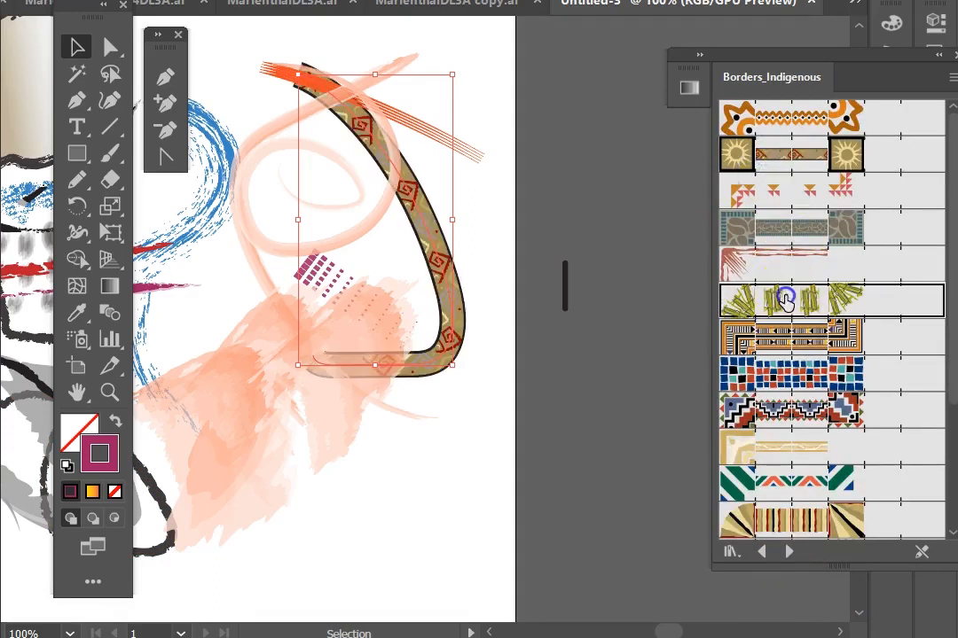
pyautogui.click(770, 297)
pyautogui.click(786, 403)
pyautogui.click(780, 483)
pyautogui.click(773, 525)
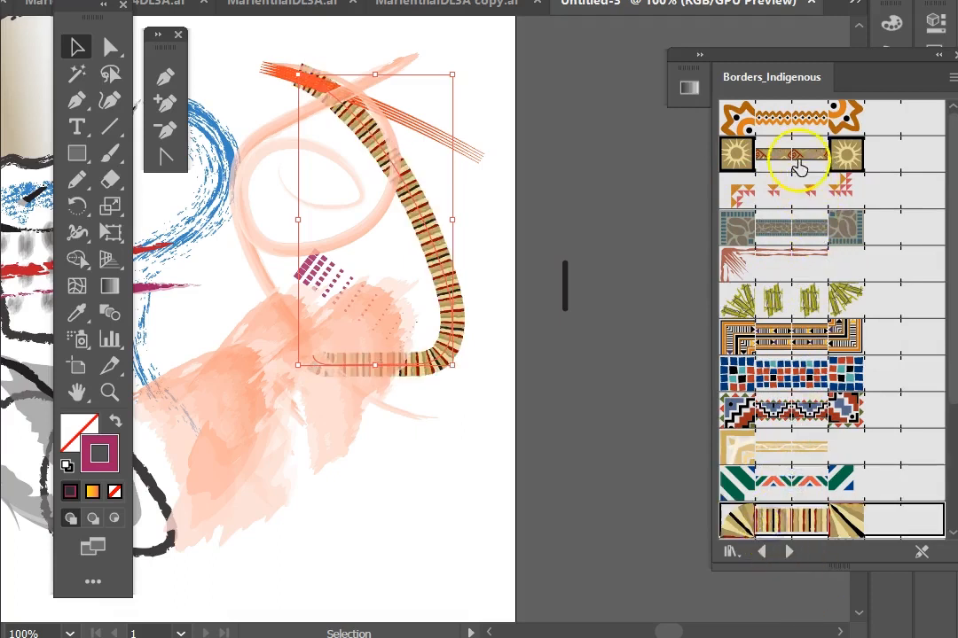
pyautogui.click(801, 160)
# Step: Load the Borders_Lines library and try several line border brushes on the curved stroke
pyautogui.click(789, 552)
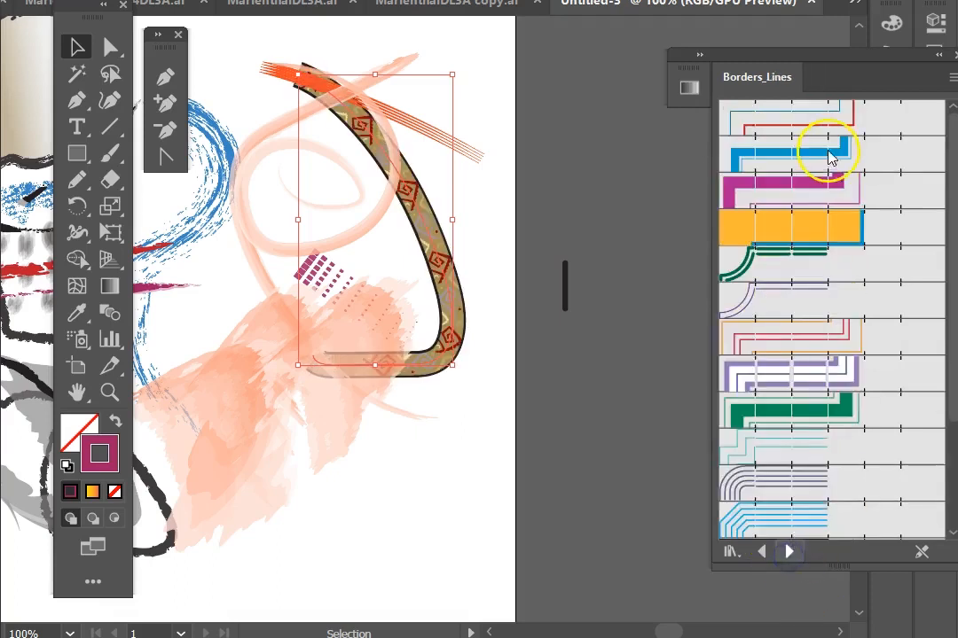
pyautogui.click(802, 189)
pyautogui.click(771, 129)
pyautogui.click(806, 305)
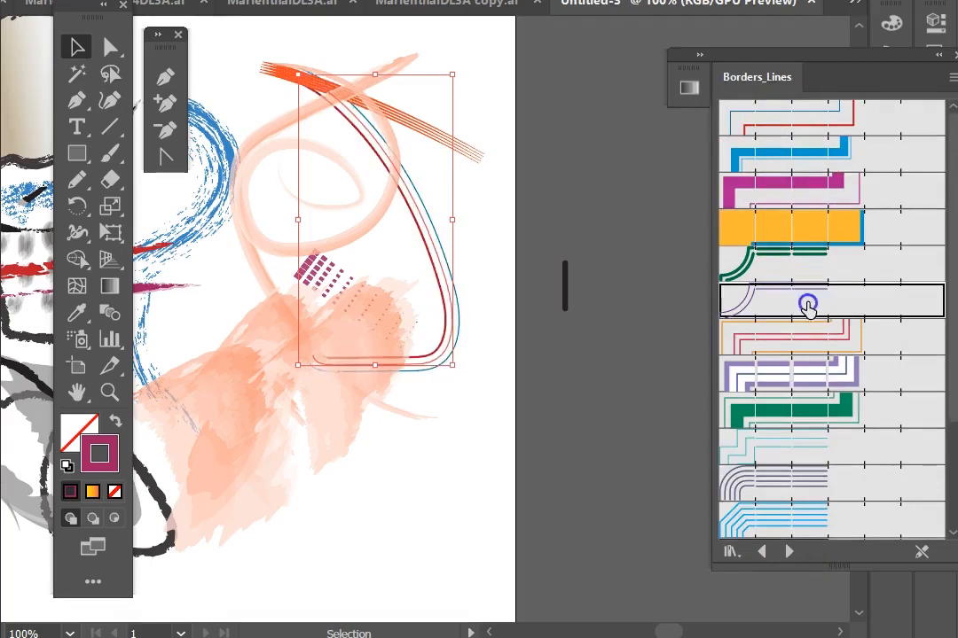
pyautogui.click(803, 443)
# Step: Load the Borders_Novelty library and try several novelty border brushes, ending with the hands border, on the curved stroke
pyautogui.click(790, 552)
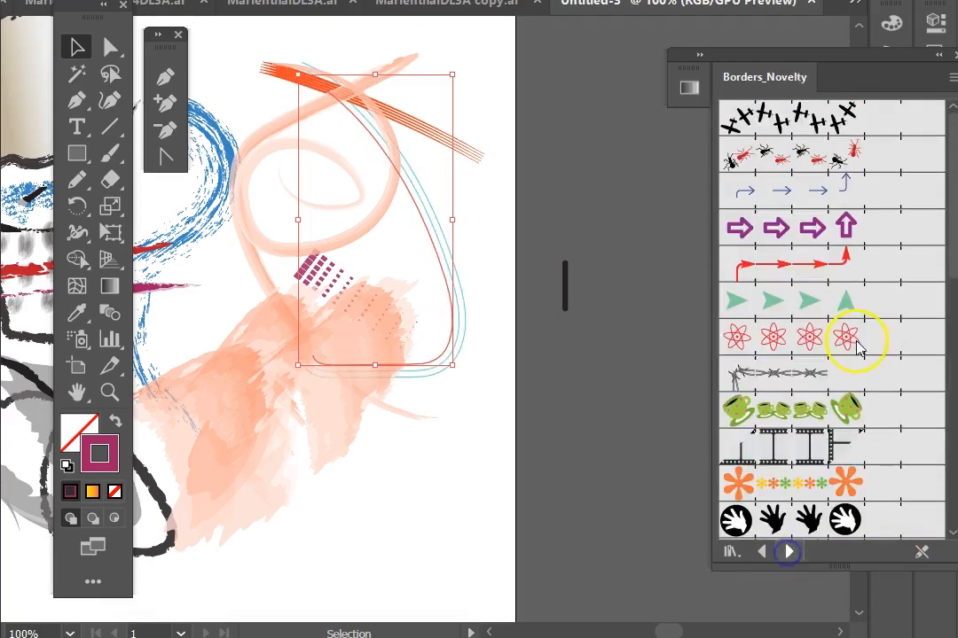
pyautogui.click(795, 191)
pyautogui.click(772, 302)
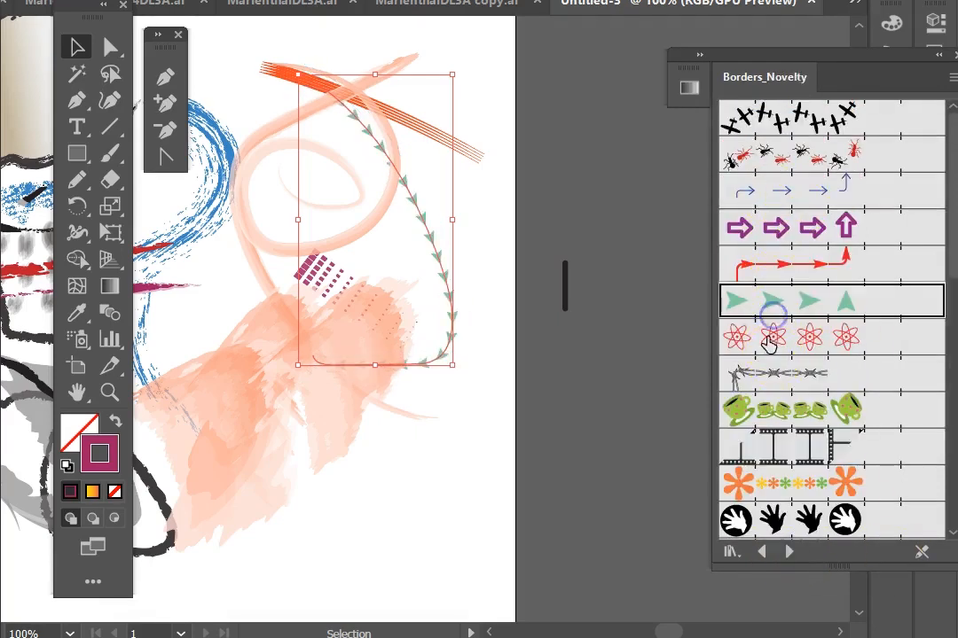
pyautogui.click(770, 337)
pyautogui.click(754, 486)
pyautogui.click(768, 522)
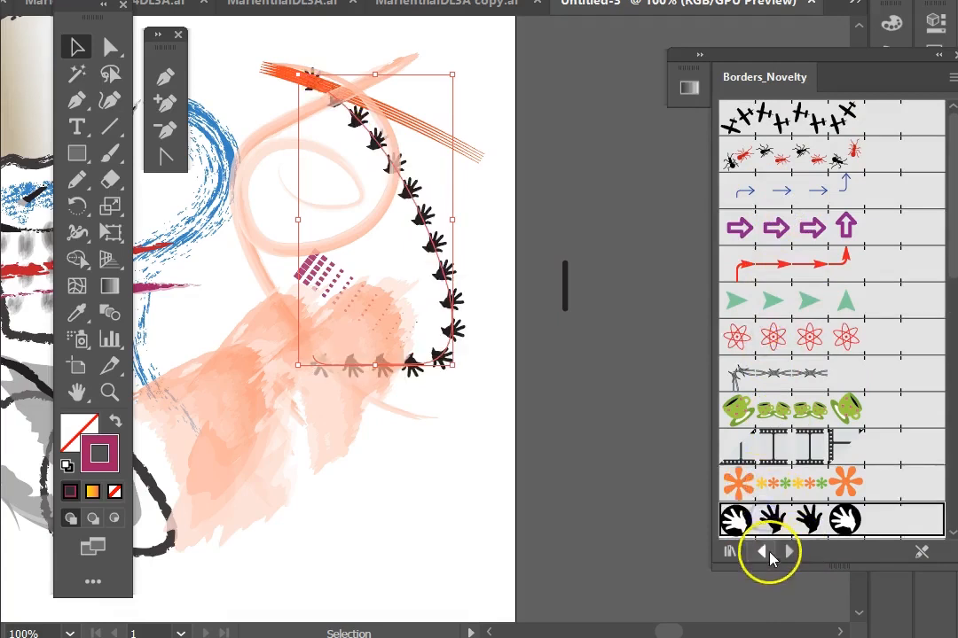
# Step: Load the Bristle Brush Library and apply several bristle brushes, including Mop and Dome, to the curved stroke
pyautogui.click(790, 552)
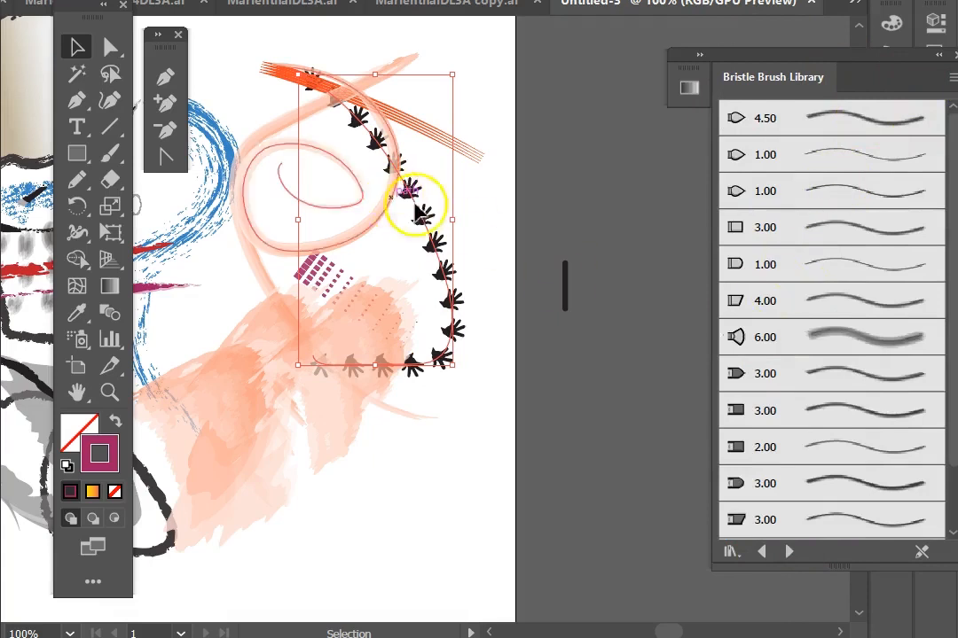
pyautogui.click(862, 222)
pyautogui.click(839, 312)
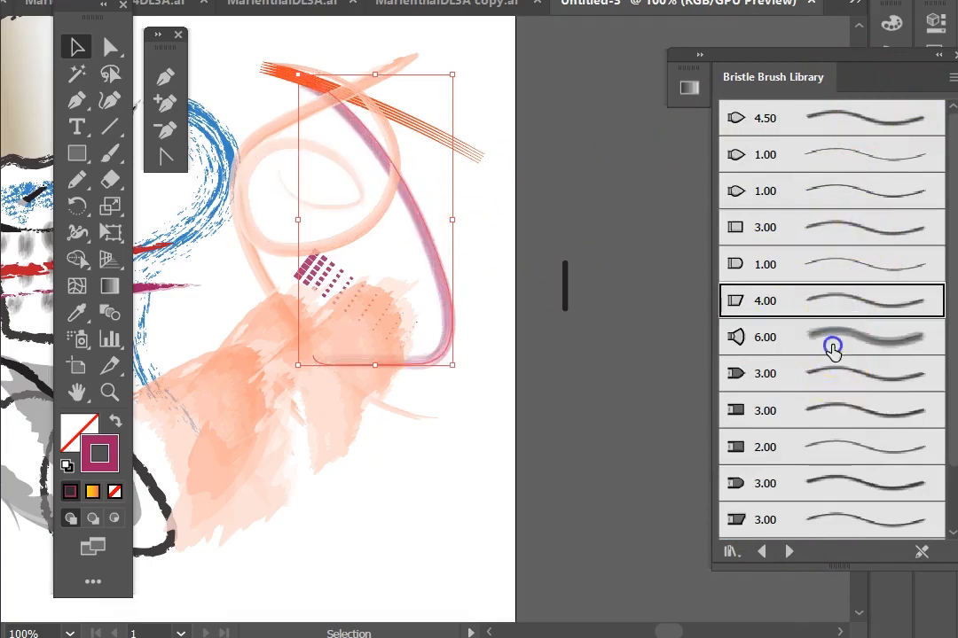
pyautogui.click(832, 345)
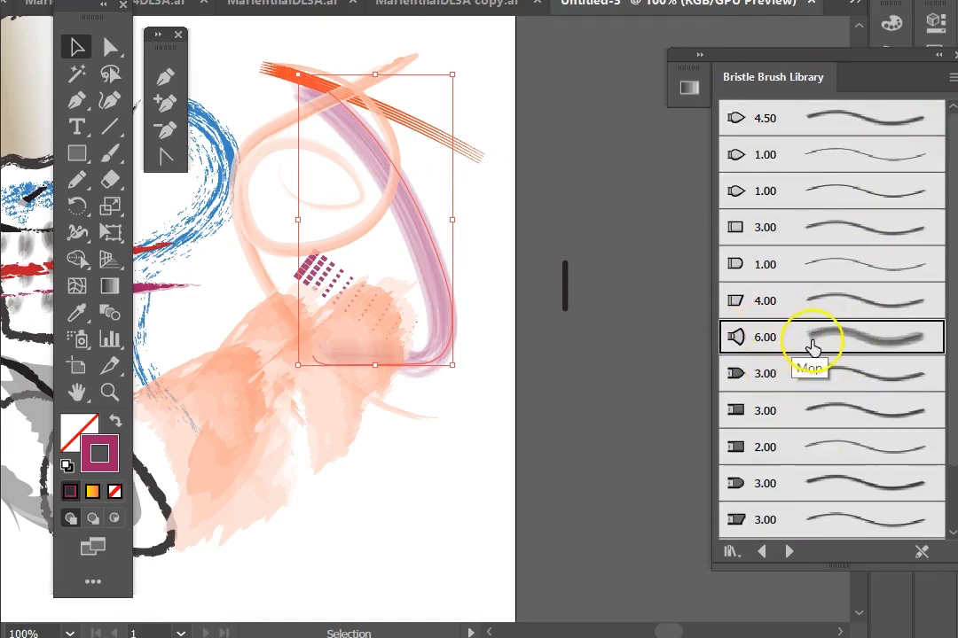
pyautogui.click(735, 301)
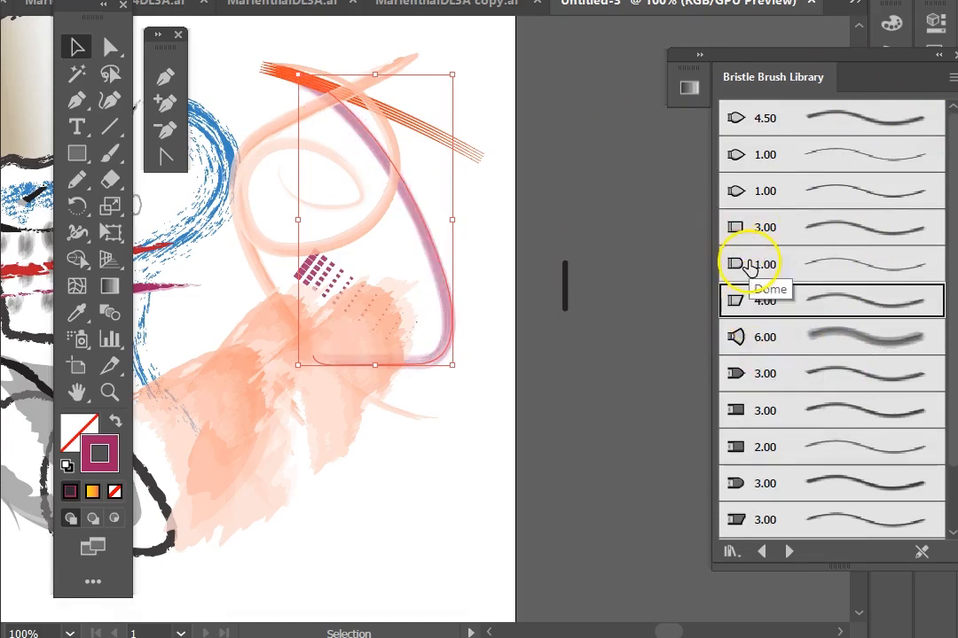
pyautogui.click(736, 263)
pyautogui.click(741, 229)
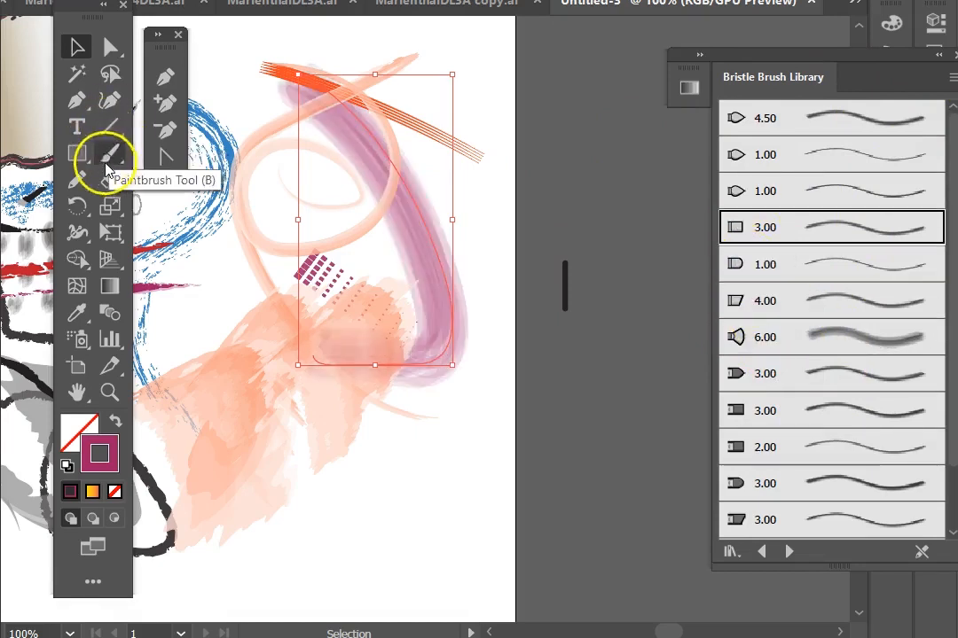
# Step: With the Paintbrush tool, paint a cluster of short bristle dabs below the watercolor strokes
pyautogui.click(109, 157)
pyautogui.moveTo(374, 486); pyautogui.dragTo(451, 485)
pyautogui.click(451, 486)
pyautogui.click(395, 474)
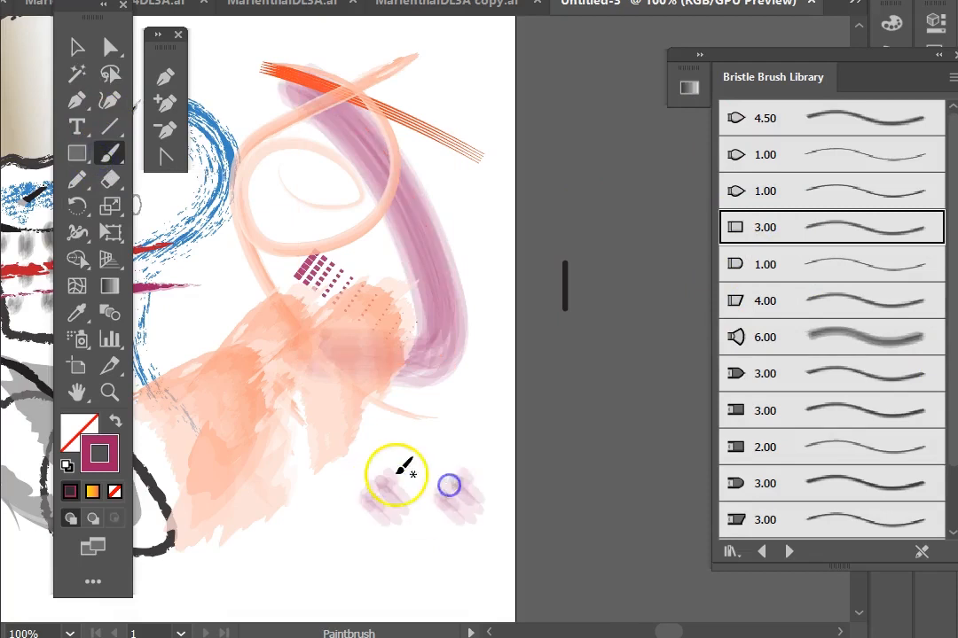
pyautogui.click(422, 459)
pyautogui.click(430, 458)
pyautogui.click(403, 448)
pyautogui.click(365, 459)
pyautogui.click(357, 475)
pyautogui.click(364, 513)
pyautogui.click(421, 543)
pyautogui.click(421, 517)
pyautogui.click(387, 559)
pyautogui.click(475, 440)
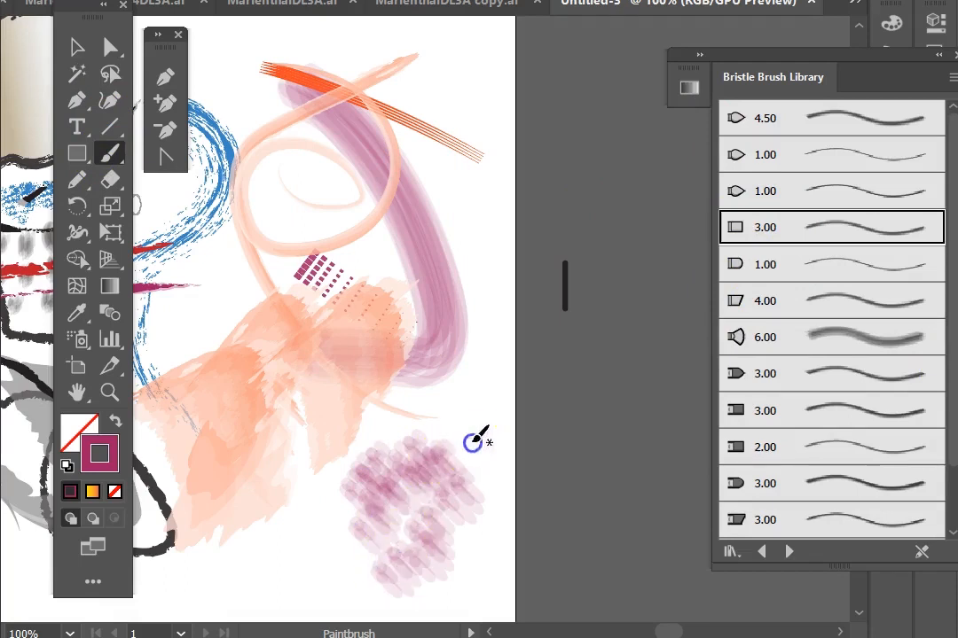
# Step: Paint long vertical strokes over the watercolor area with the Fan and Mop bristle brushes
pyautogui.click(784, 196)
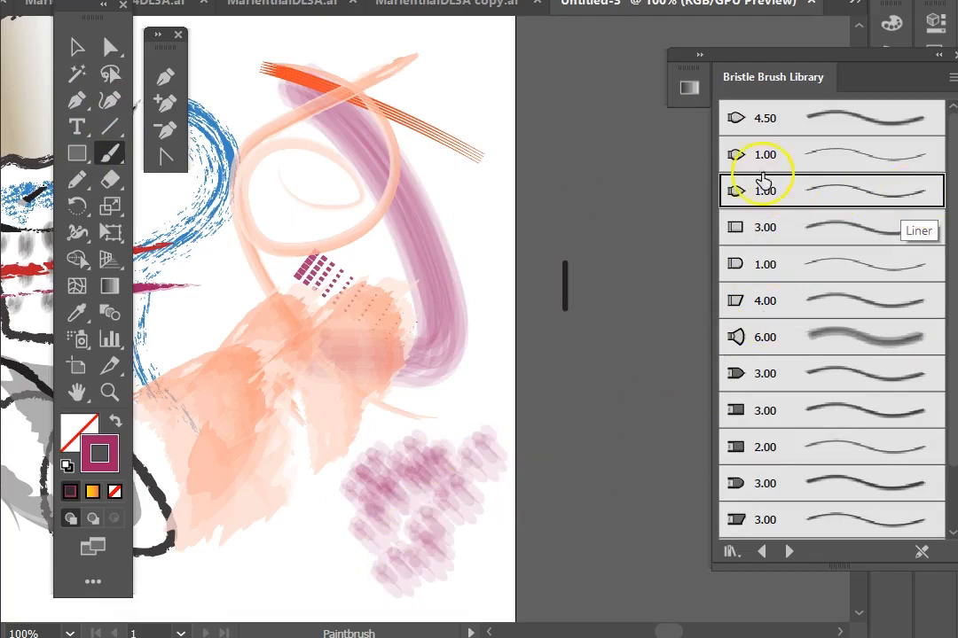
pyautogui.scroll(-2, 789, 428)
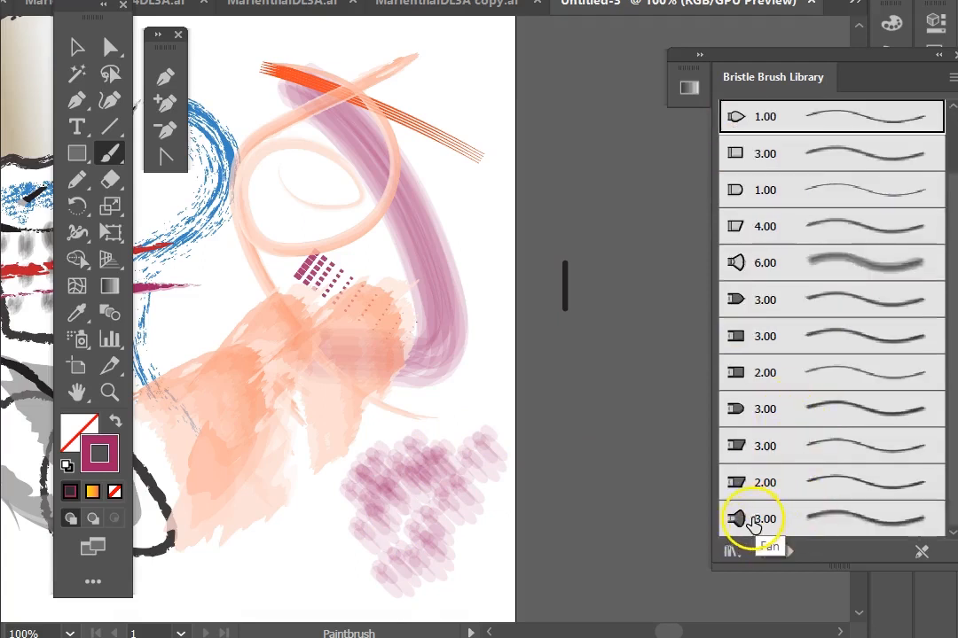
pyautogui.click(734, 523)
pyautogui.moveTo(325, 214)
pyautogui.mouseDown()
pyautogui.moveTo(293, 177)
pyautogui.moveTo(275, 353)
pyautogui.mouseUp()
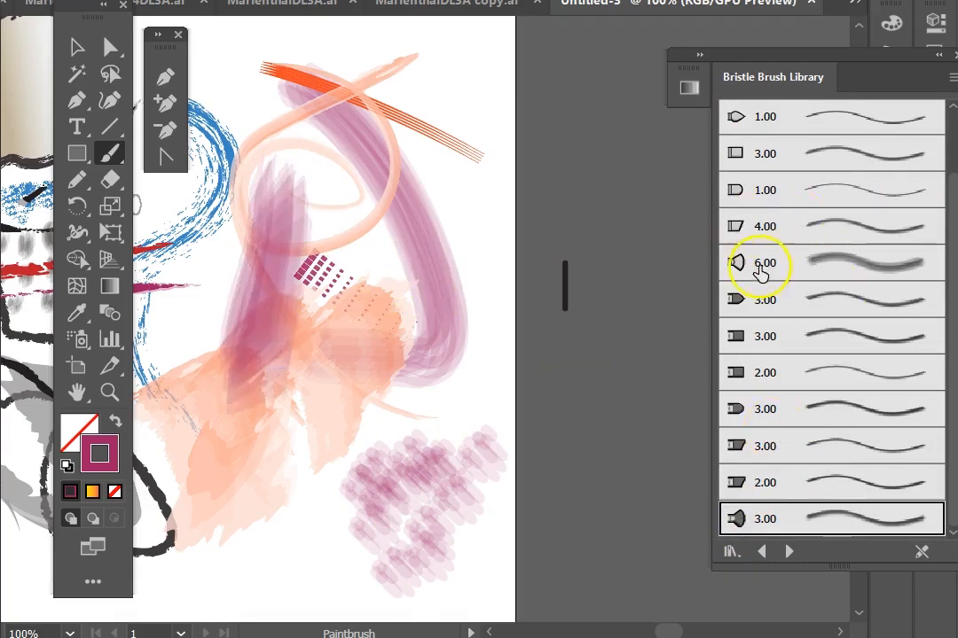
pyautogui.click(759, 266)
pyautogui.moveTo(343, 213); pyautogui.dragTo(359, 398)
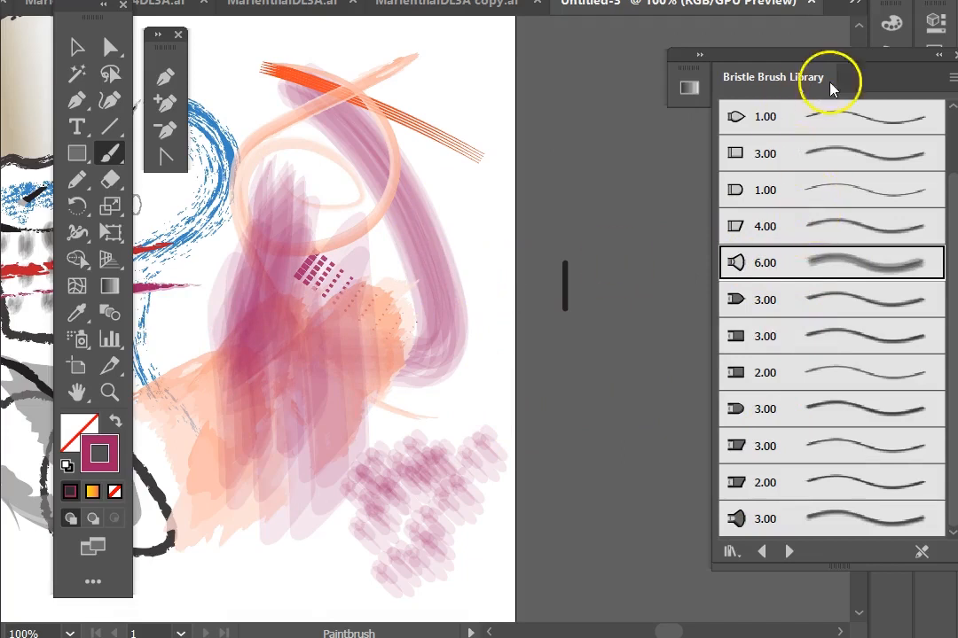
# Step: Load the Decorative_Banners and Seals library and apply banner brushes to the ice-cream cone's rim and body
pyautogui.click(790, 552)
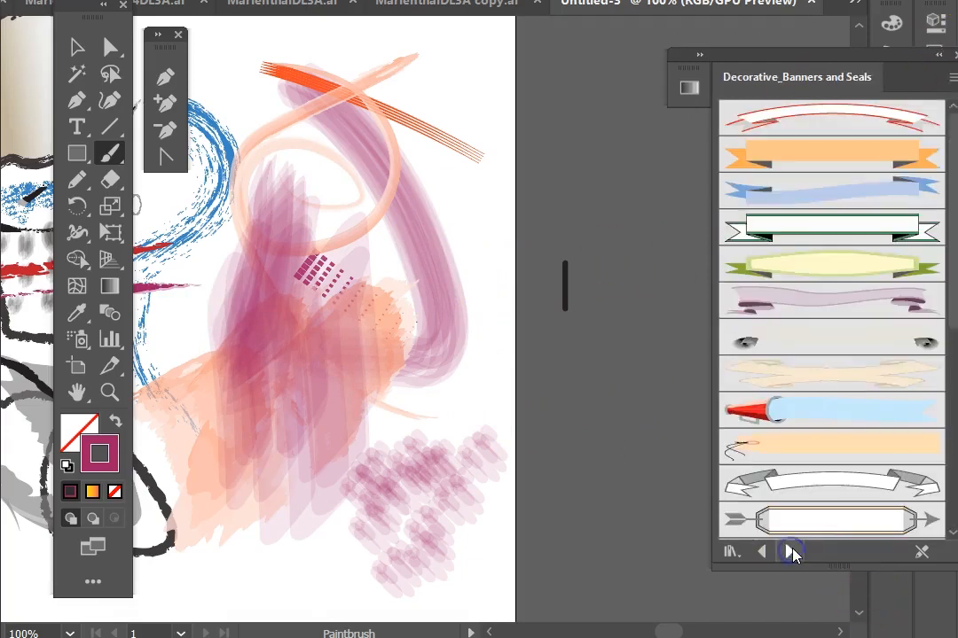
pyautogui.scroll(3, 442, 229)
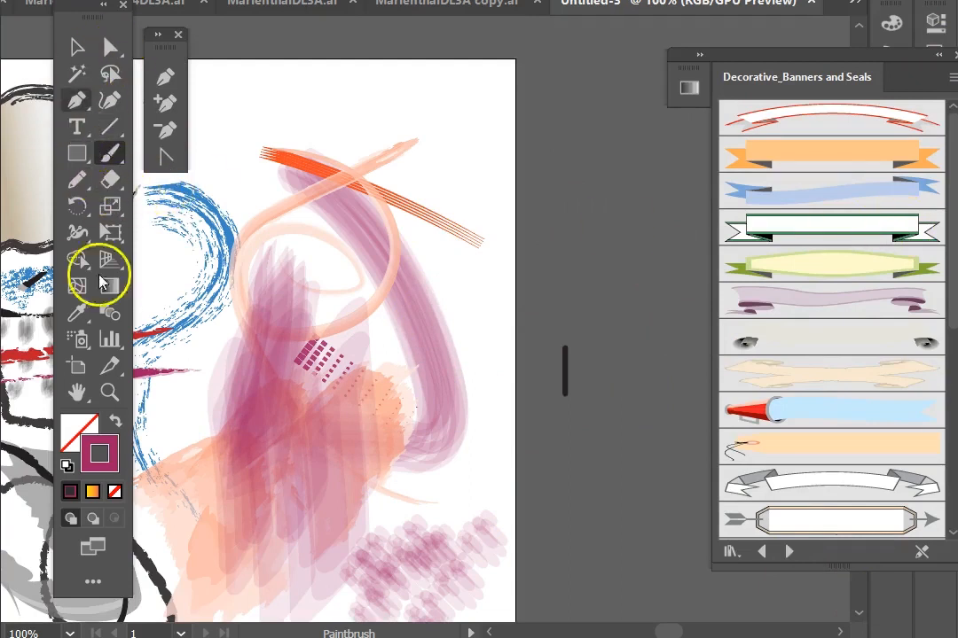
pyautogui.moveTo(242, 235)
pyautogui.mouseDown()
pyautogui.moveTo(453, 269)
pyautogui.moveTo(519, 213)
pyautogui.mouseUp()
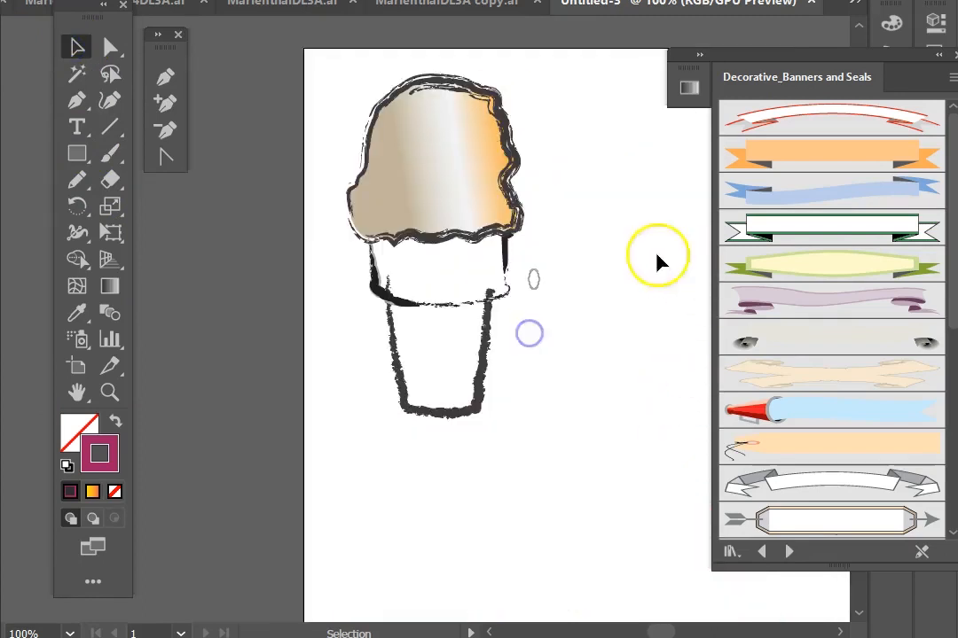
pyautogui.click(446, 309)
pyautogui.click(759, 238)
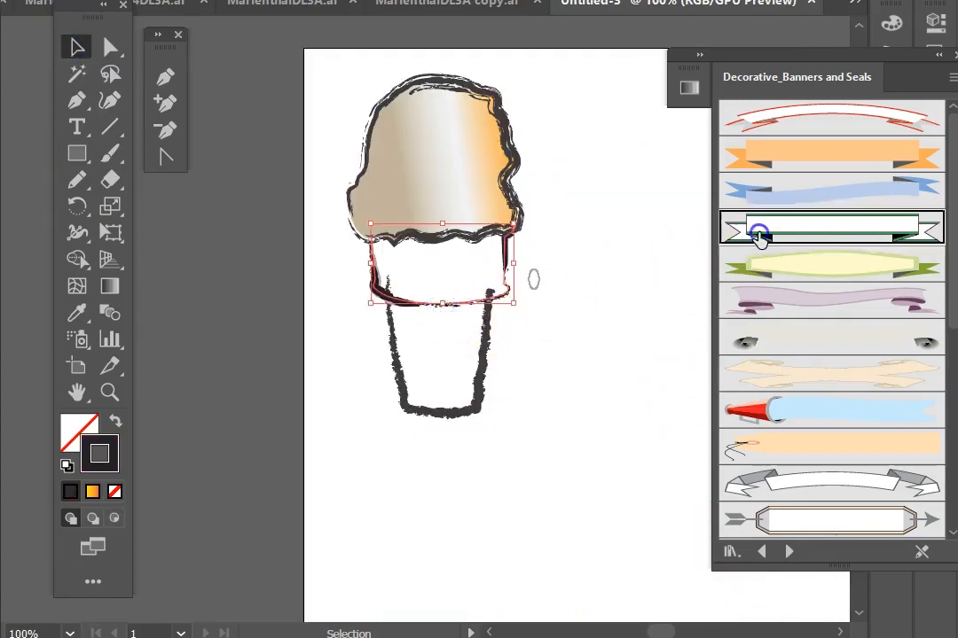
pyautogui.click(438, 415)
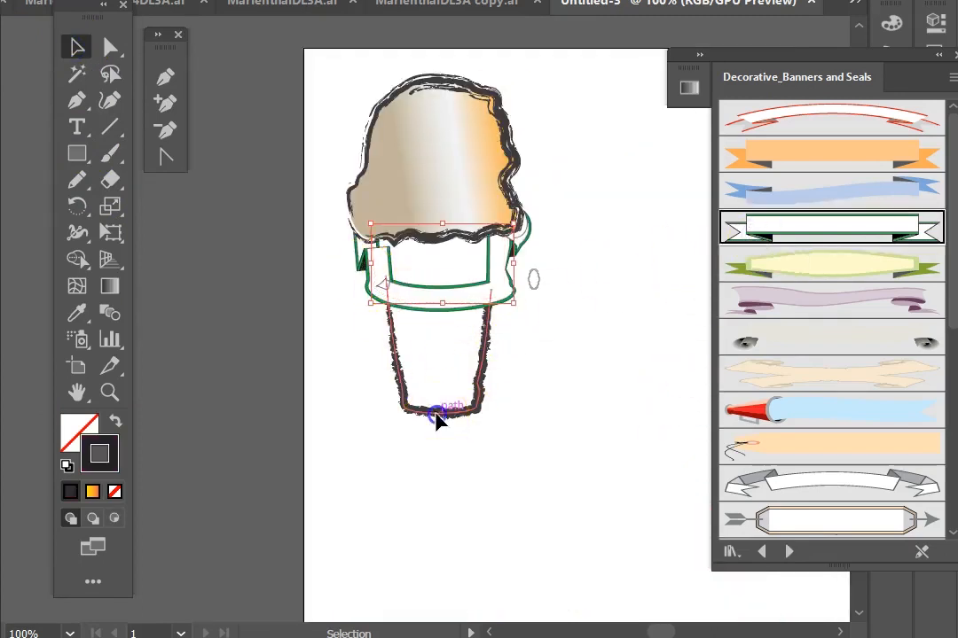
pyautogui.click(762, 411)
# Step: Draw an ellipse beside the ice cream and delete its lower segment to leave an arc
pyautogui.press('space')
pyautogui.moveTo(550, 271); pyautogui.dragTo(335, 357)
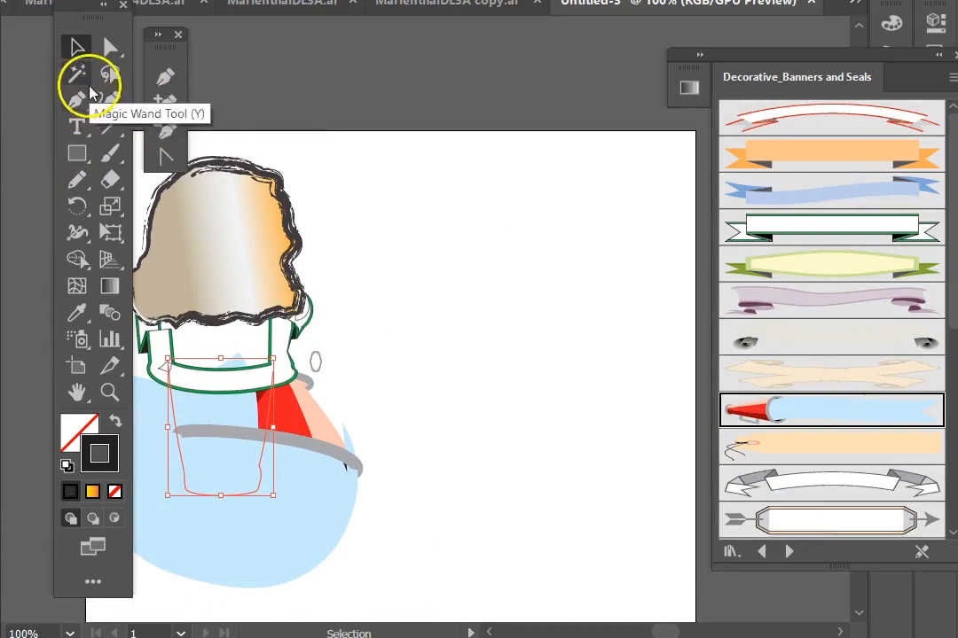
pyautogui.click(82, 154)
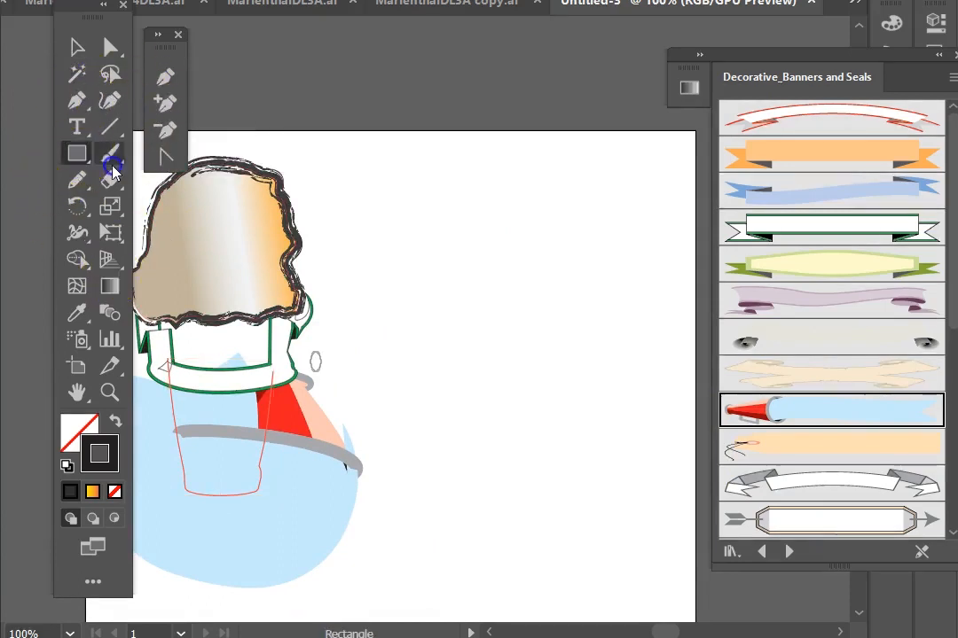
pyautogui.click(156, 201)
pyautogui.moveTo(355, 215); pyautogui.dragTo(652, 344)
pyautogui.click(110, 47)
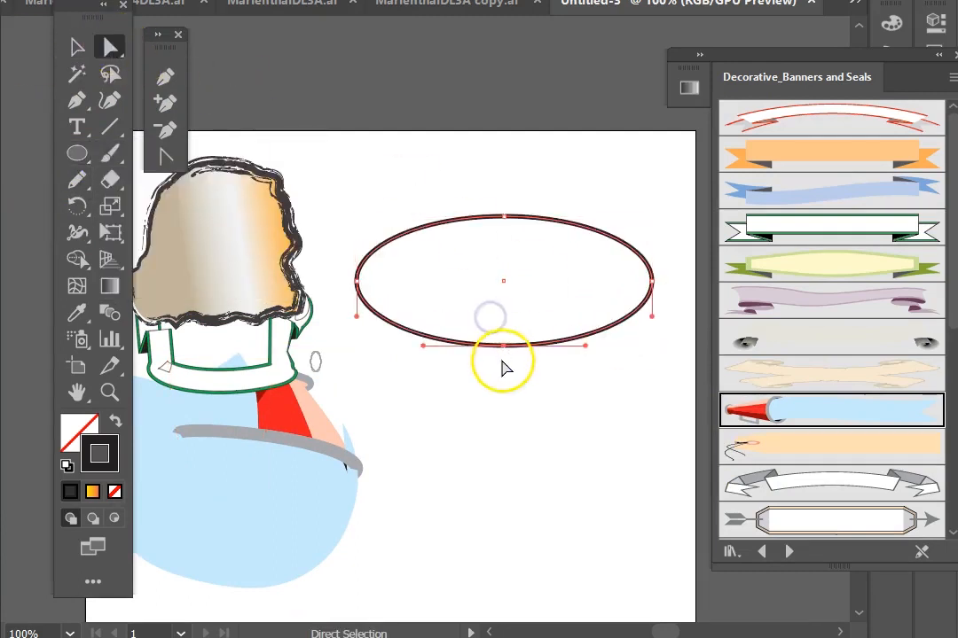
pyautogui.press('Delete')
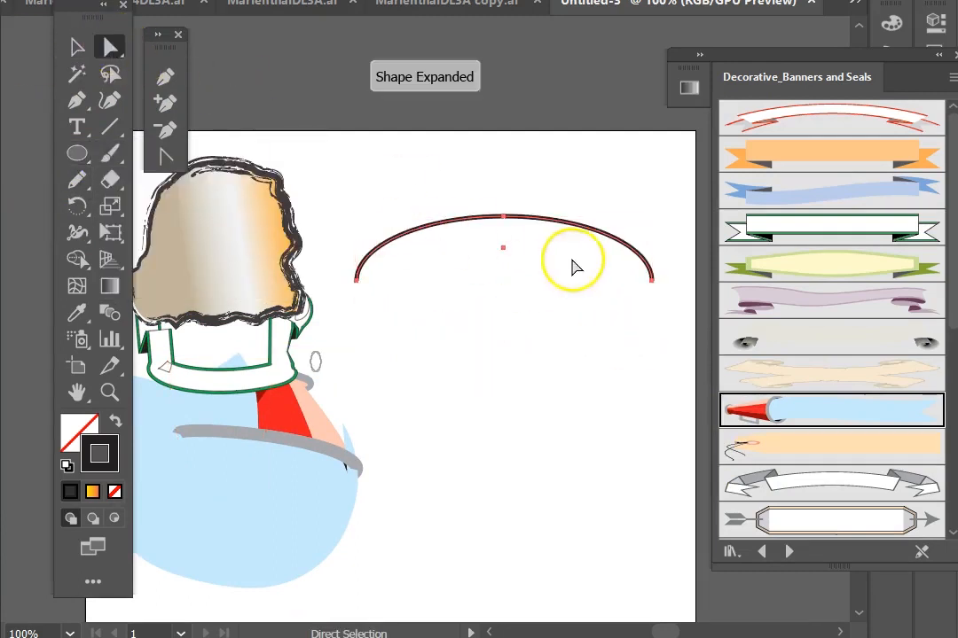
# Step: Apply several banner brushes from the Decorative_Banners and Seals library to the arc
pyautogui.click(811, 142)
pyautogui.click(774, 222)
pyautogui.click(794, 280)
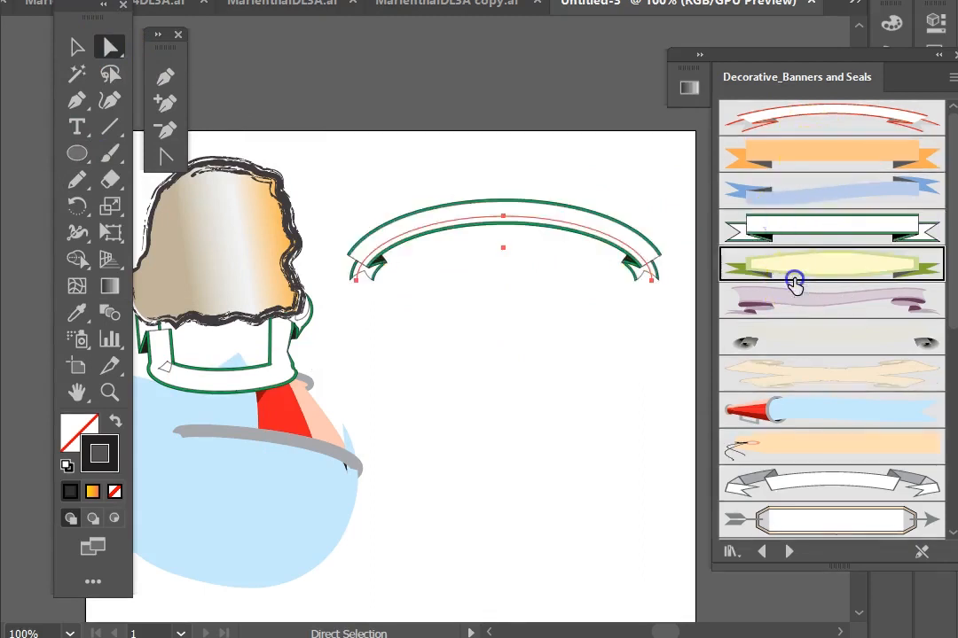
pyautogui.click(765, 307)
pyautogui.click(757, 380)
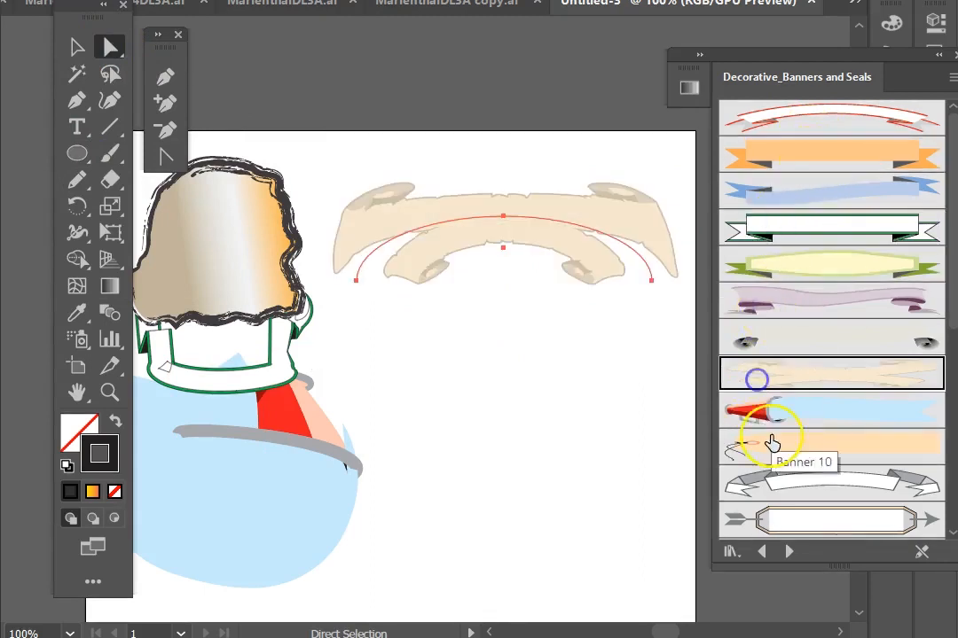
# Step: Apply more banner and seal brushes to the arc, finishing with a thought-bubble banner
pyautogui.click(772, 412)
pyautogui.click(774, 444)
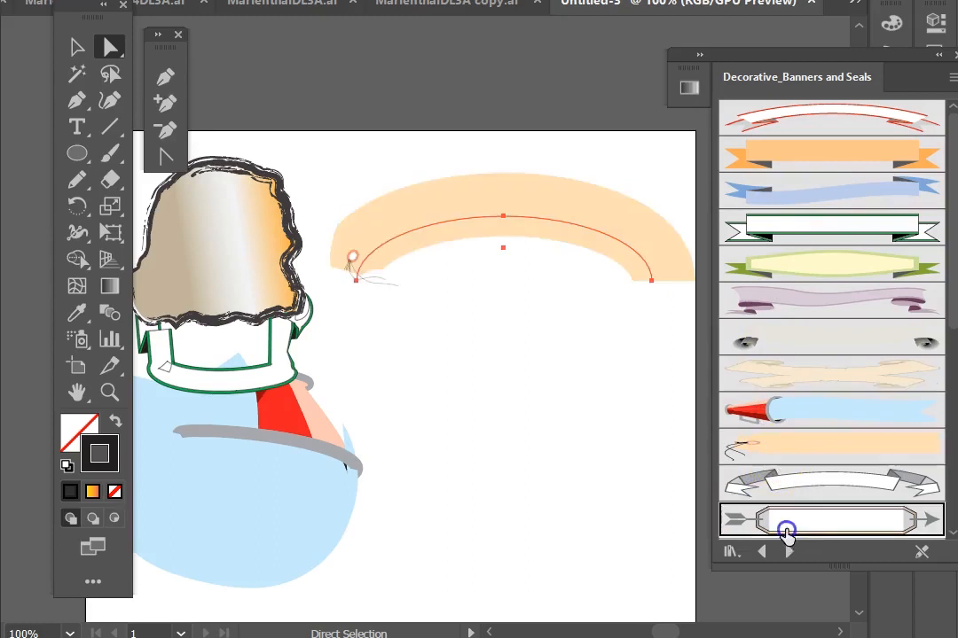
pyautogui.click(786, 525)
pyautogui.scroll(-4, 791, 443)
pyautogui.click(795, 503)
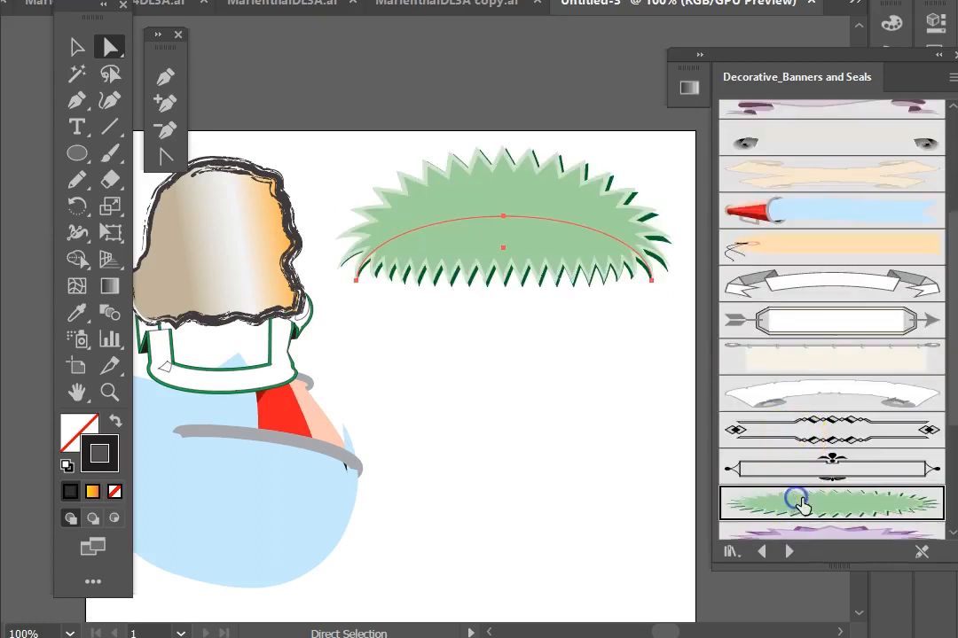
pyautogui.scroll(-4, 788, 441)
pyautogui.click(801, 377)
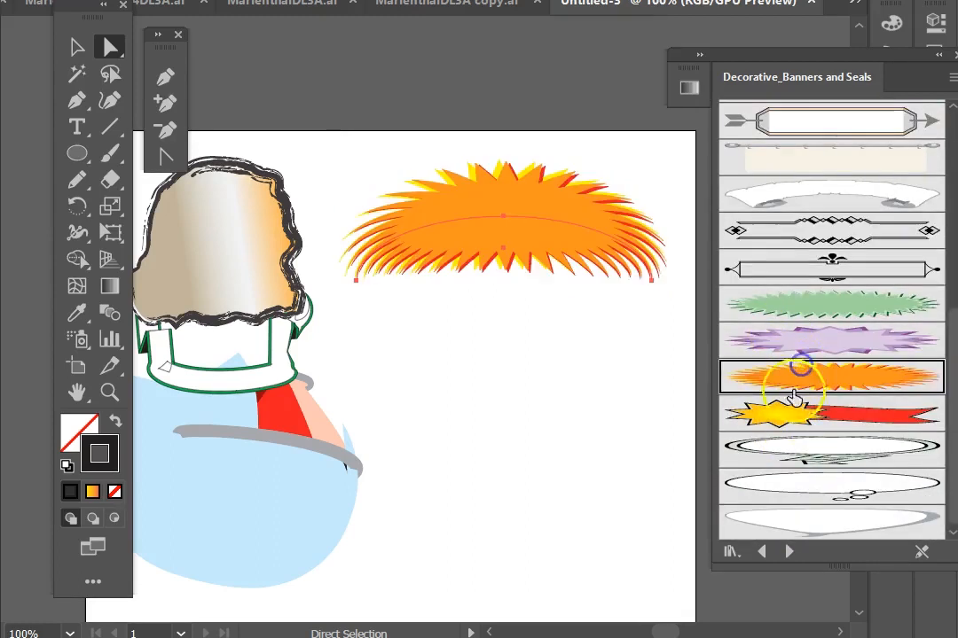
pyautogui.click(769, 313)
pyautogui.click(792, 428)
pyautogui.click(798, 457)
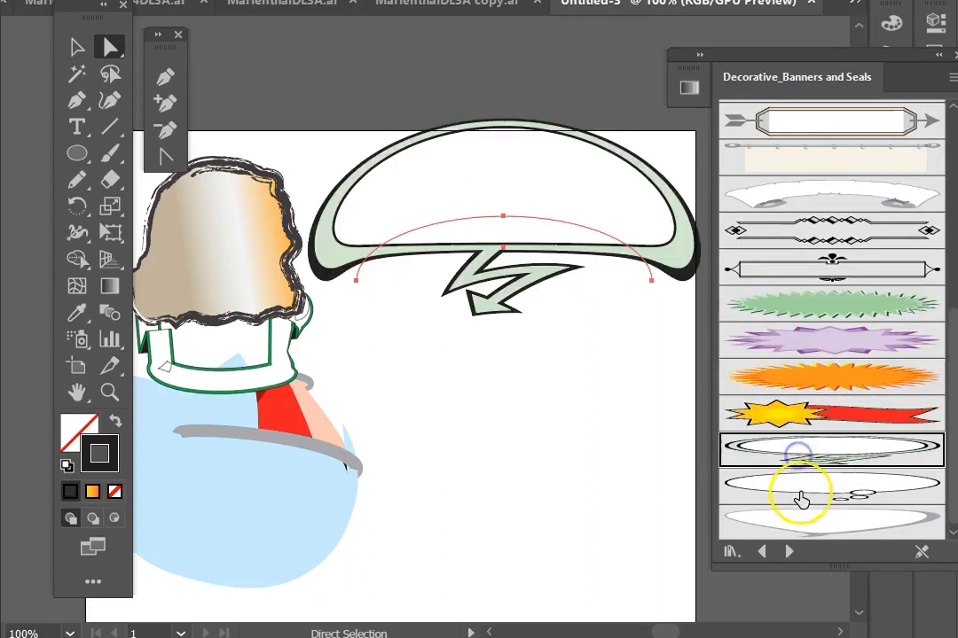
pyautogui.click(798, 500)
pyautogui.scroll(3, 550, 434)
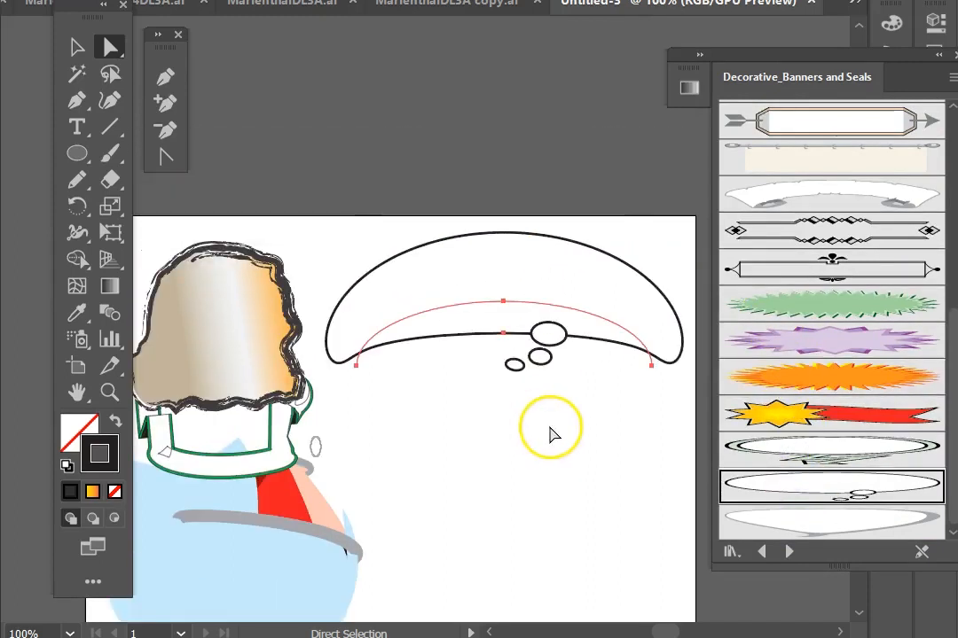
# Step: Switch to the Decorative_Text Dividers library and draw a straight horizontal line below the banner with the Pen tool
pyautogui.click(788, 552)
pyautogui.scroll(-3, 386, 346)
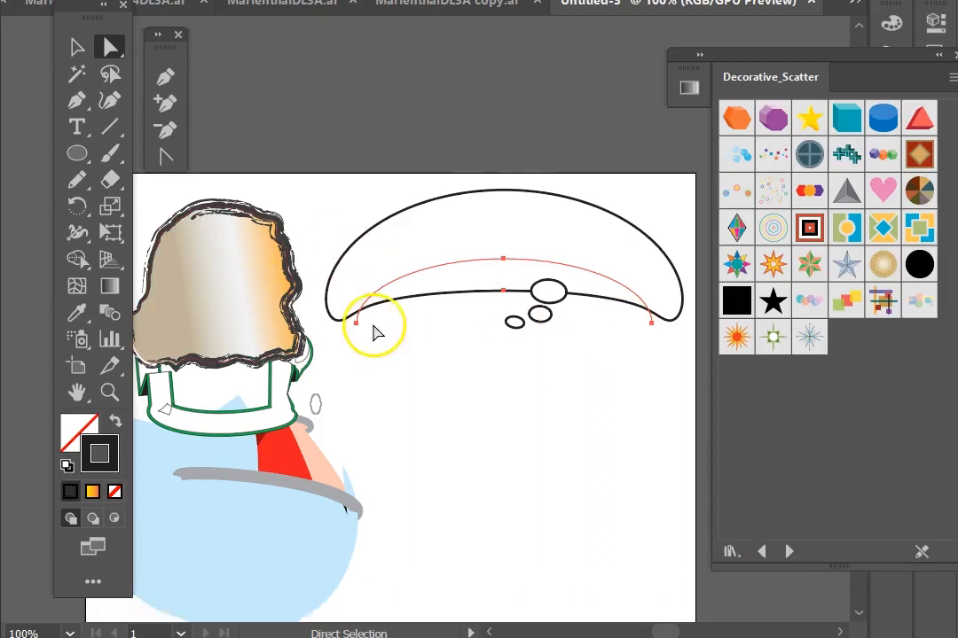
pyautogui.click(788, 551)
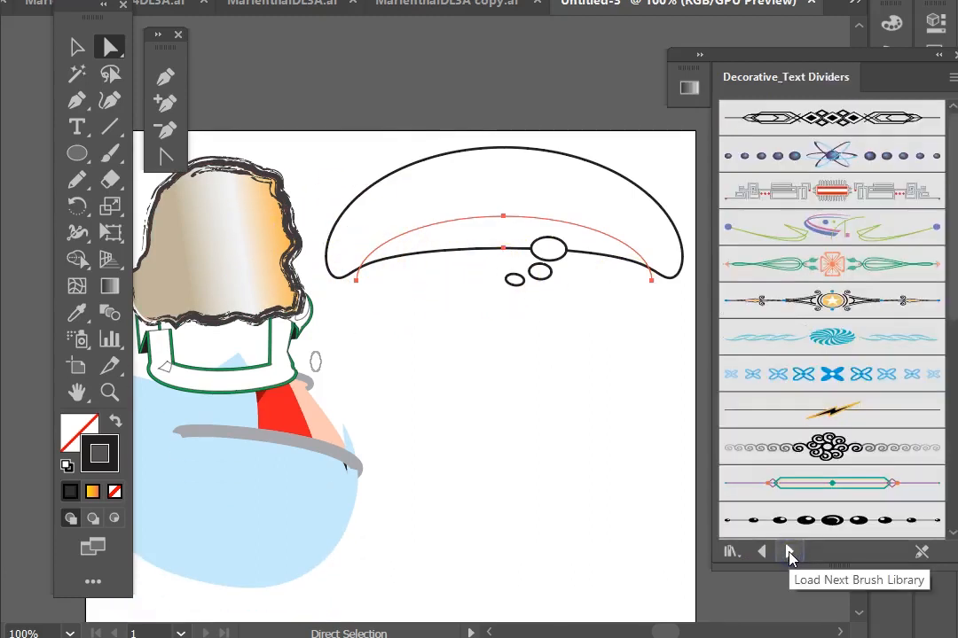
pyautogui.click(79, 103)
pyautogui.click(390, 358)
pyautogui.keyDown('shift'); pyautogui.click(615, 358); pyautogui.keyUp('shift')
pyautogui.click(77, 47)
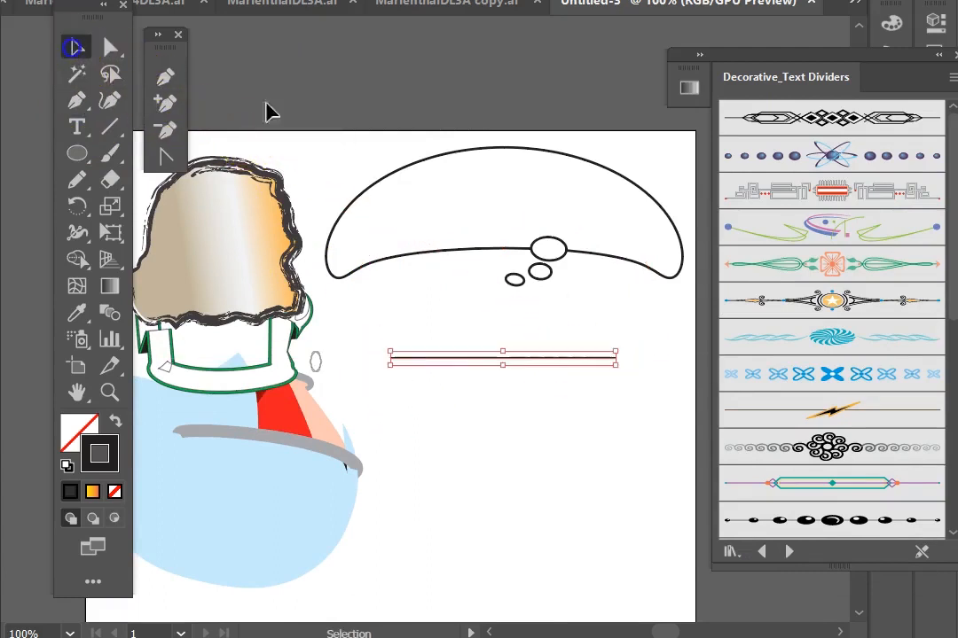
# Step: Apply several text divider brushes to the line and stretch it to the left
pyautogui.click(850, 302)
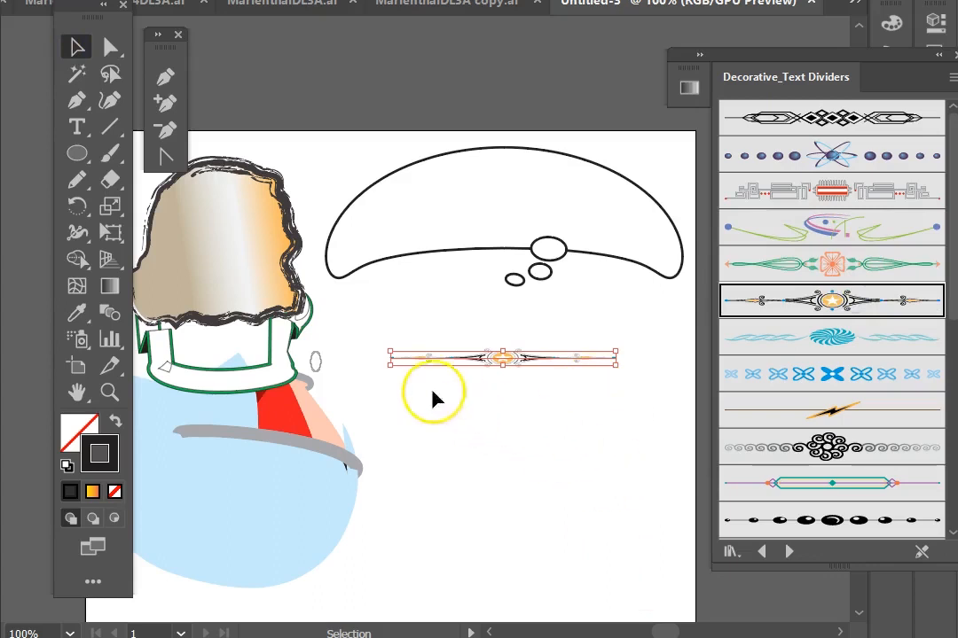
pyautogui.moveTo(390, 352); pyautogui.dragTo(314, 358)
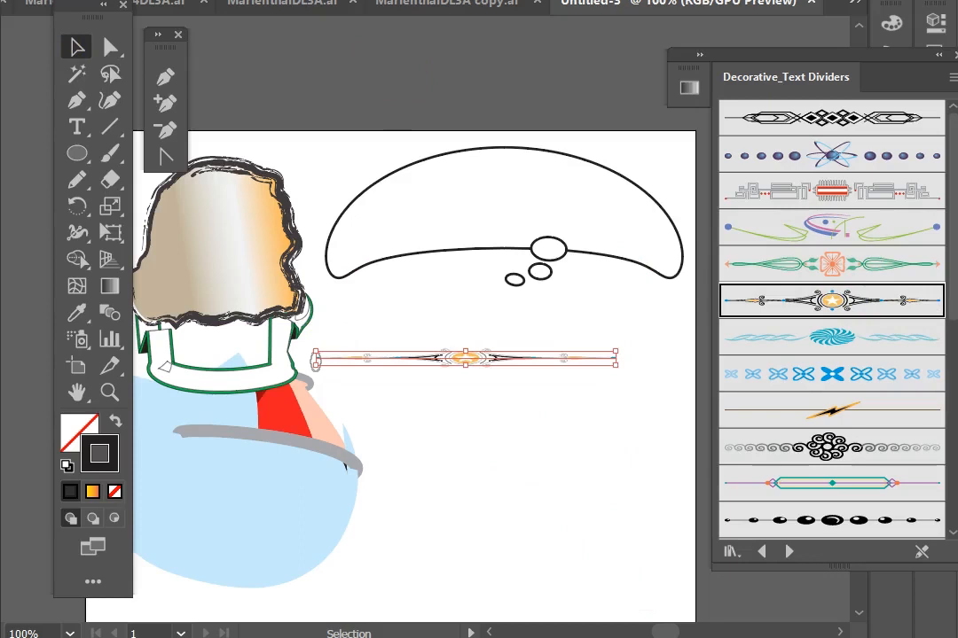
pyautogui.moveTo(479, 0); pyautogui.dragTo(461, 0)
pyautogui.click(792, 376)
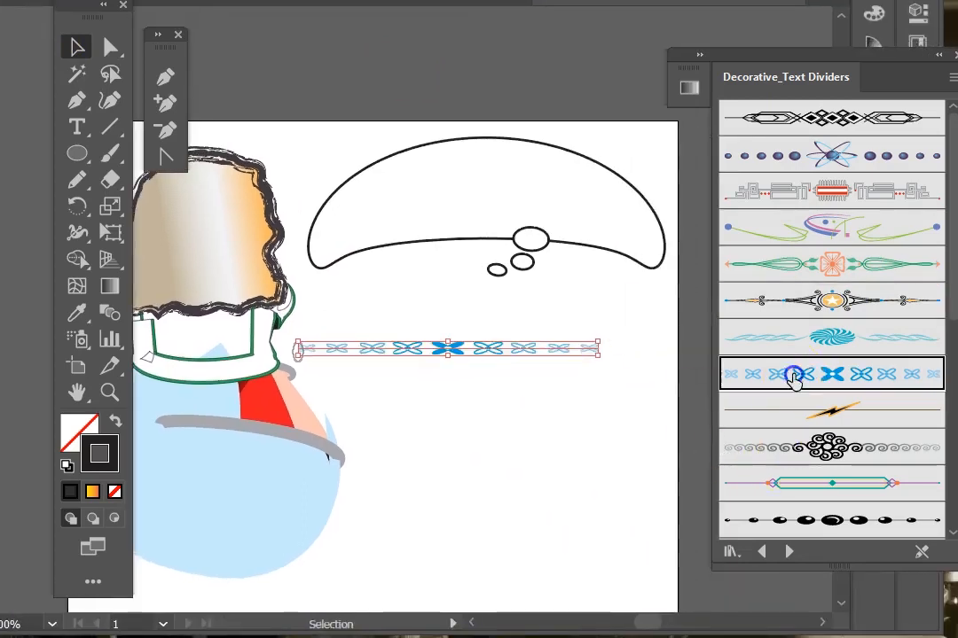
pyautogui.click(796, 449)
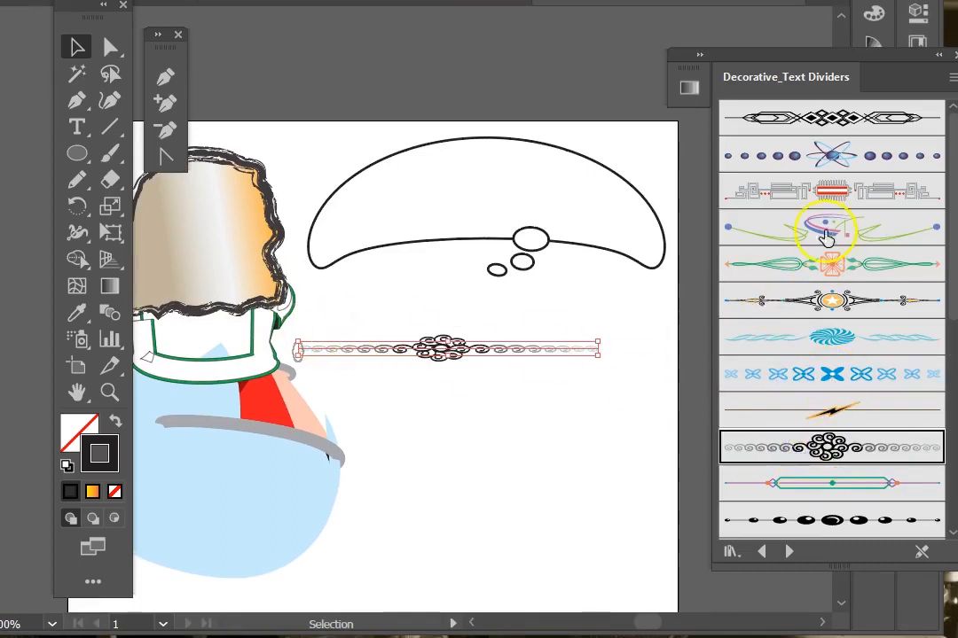
pyautogui.click(814, 193)
pyautogui.click(497, 478)
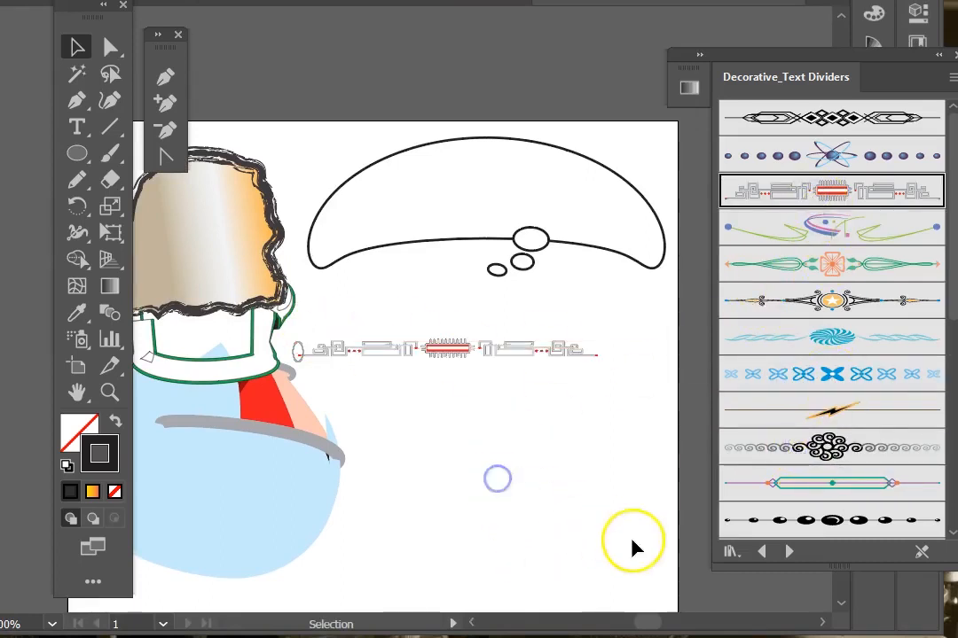
# Step: Apply the dotted text divider brush to the ice-cream cone's body path
pyautogui.click(250, 406)
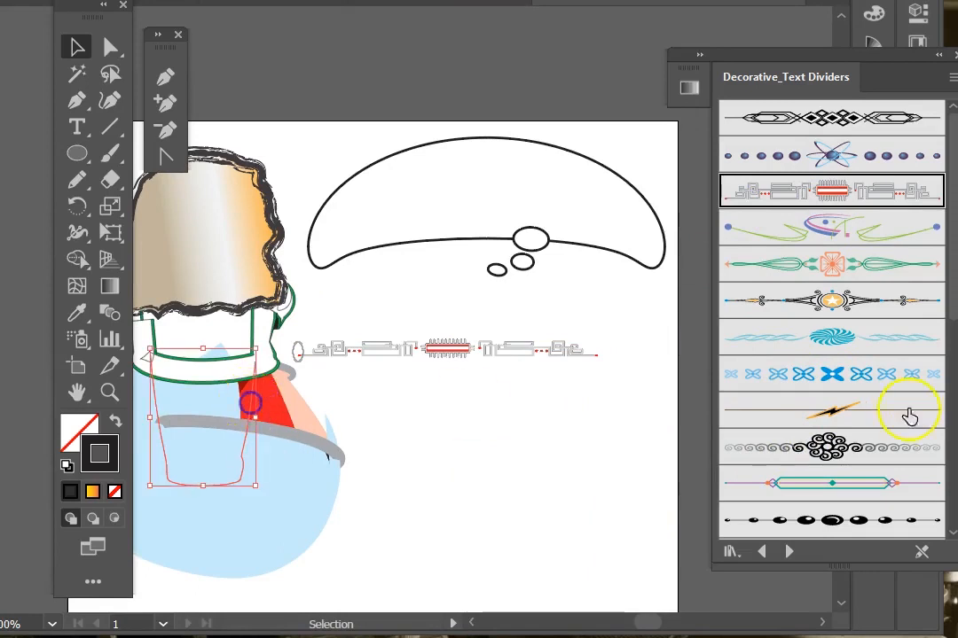
pyautogui.click(756, 527)
pyautogui.hotkey('ctrl', '-')
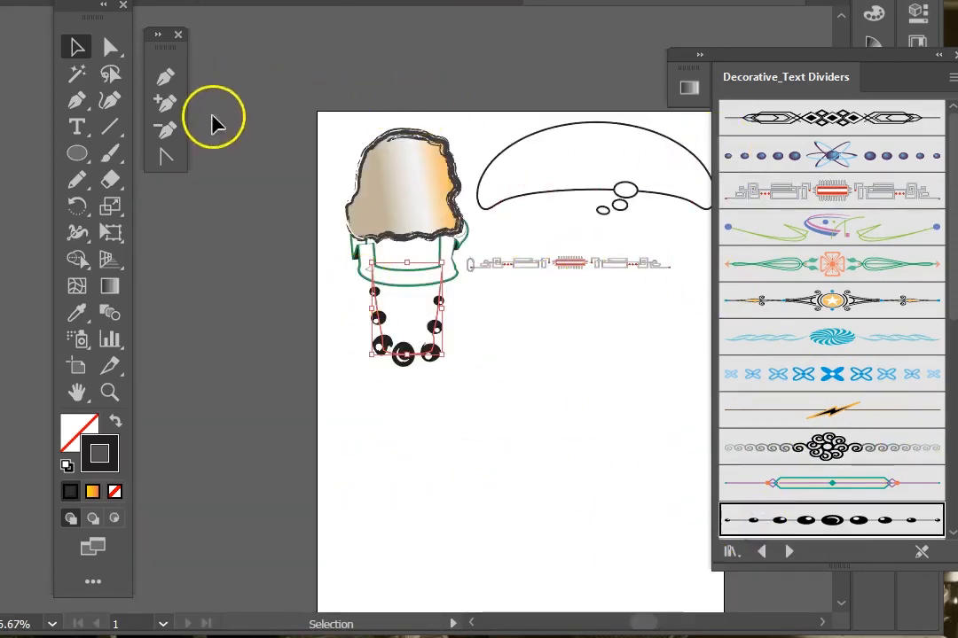
# Step: Open the finished ice-cream sample sheet and inspect the cones up close, including in outline view
pyautogui.moveTo(94, 7); pyautogui.dragTo(42, 38)
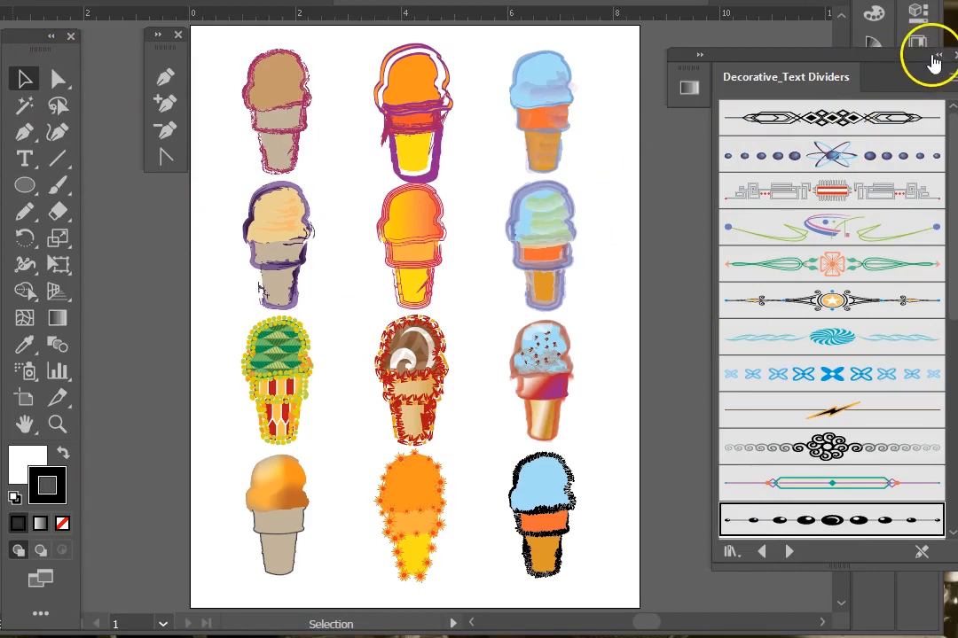
pyautogui.click(933, 57)
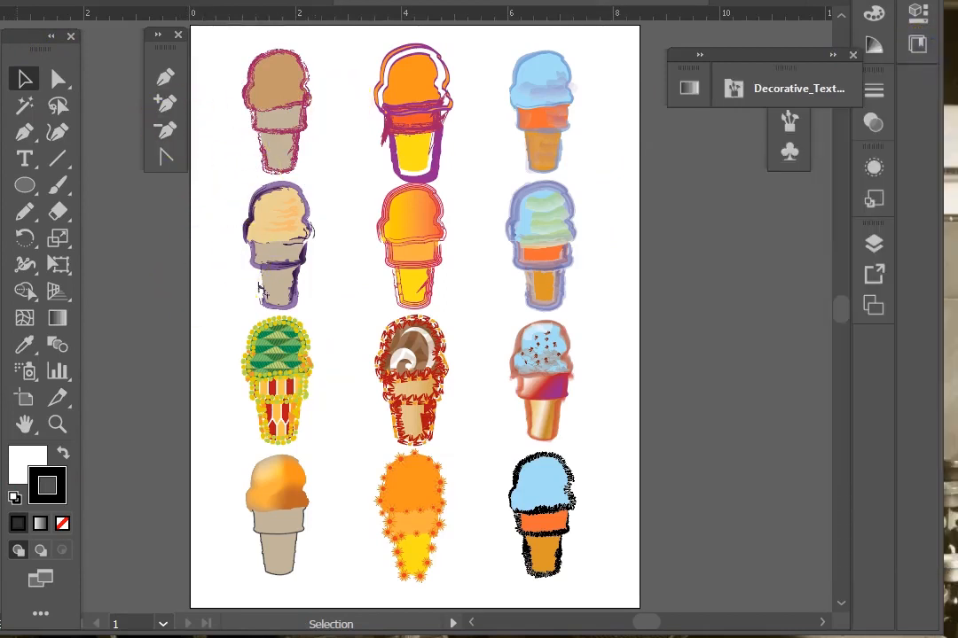
pyautogui.click(57, 424)
pyautogui.moveTo(224, 49); pyautogui.dragTo(614, 192)
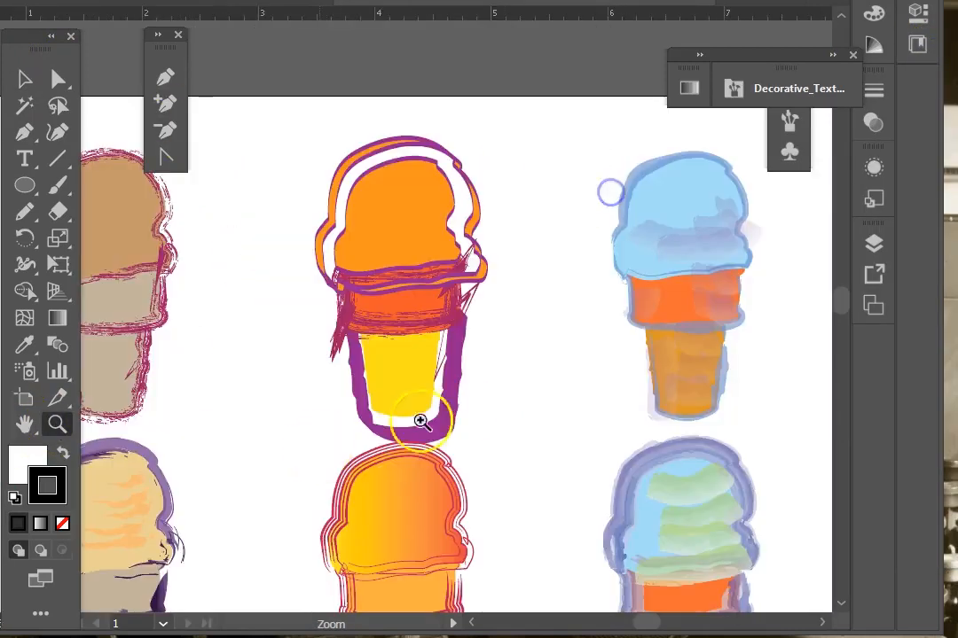
pyautogui.scroll(-3, 599, 197)
pyautogui.click(24, 79)
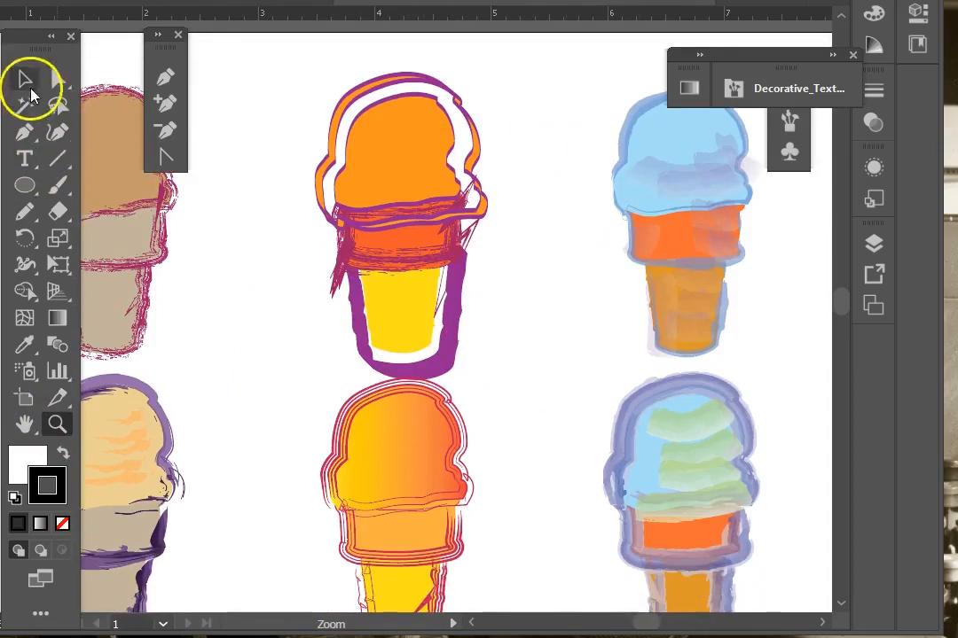
pyautogui.hotkey('ctrl', 'y')
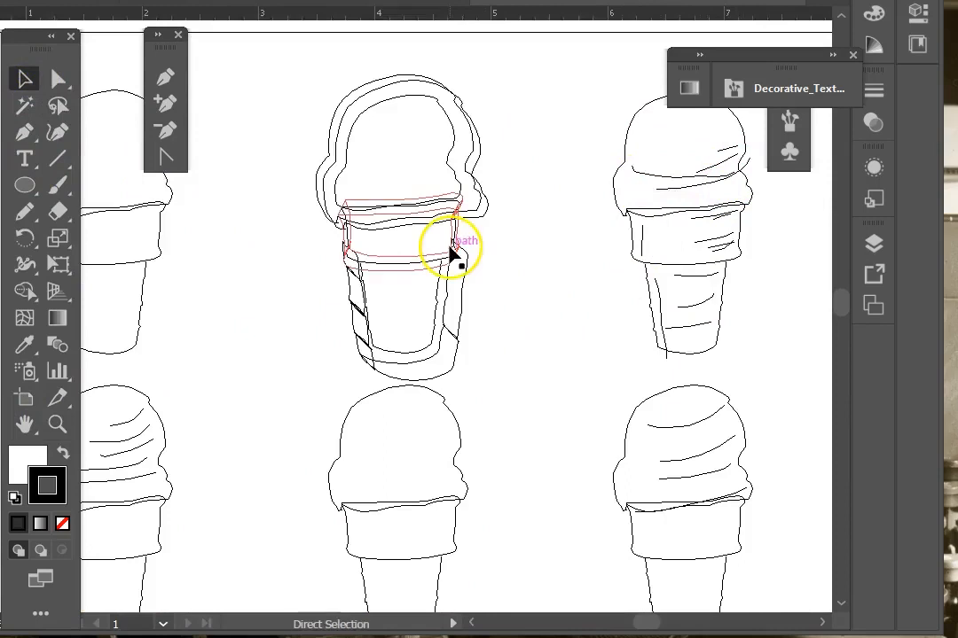
pyautogui.hotkey('ctrl', 'y')
pyautogui.scroll(-10, 583, 321)
pyautogui.click(532, 246)
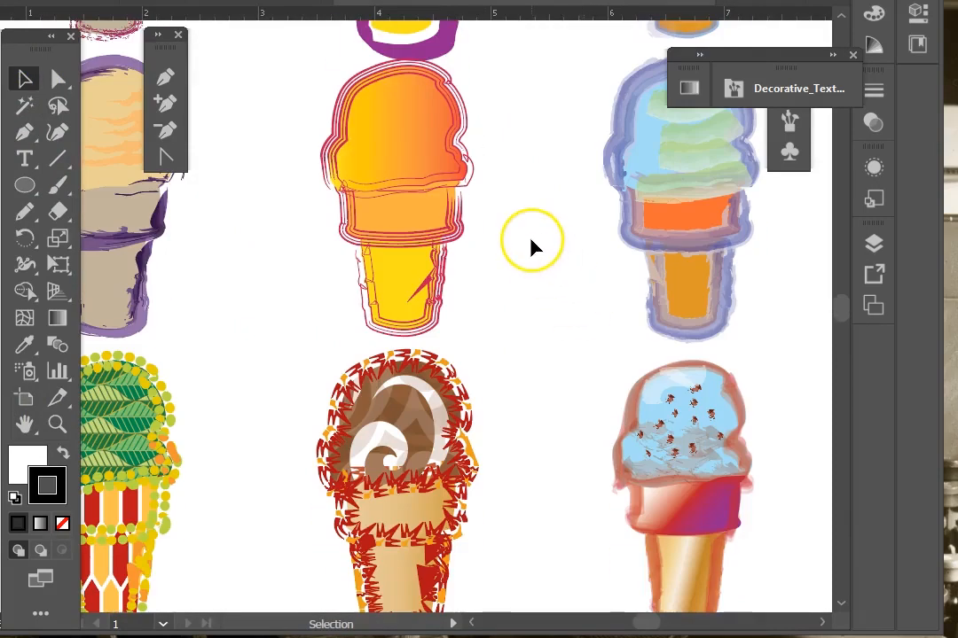
pyautogui.scroll(-3, 532, 246)
pyautogui.scroll(-3, 532, 252)
pyautogui.scroll(8, 532, 255)
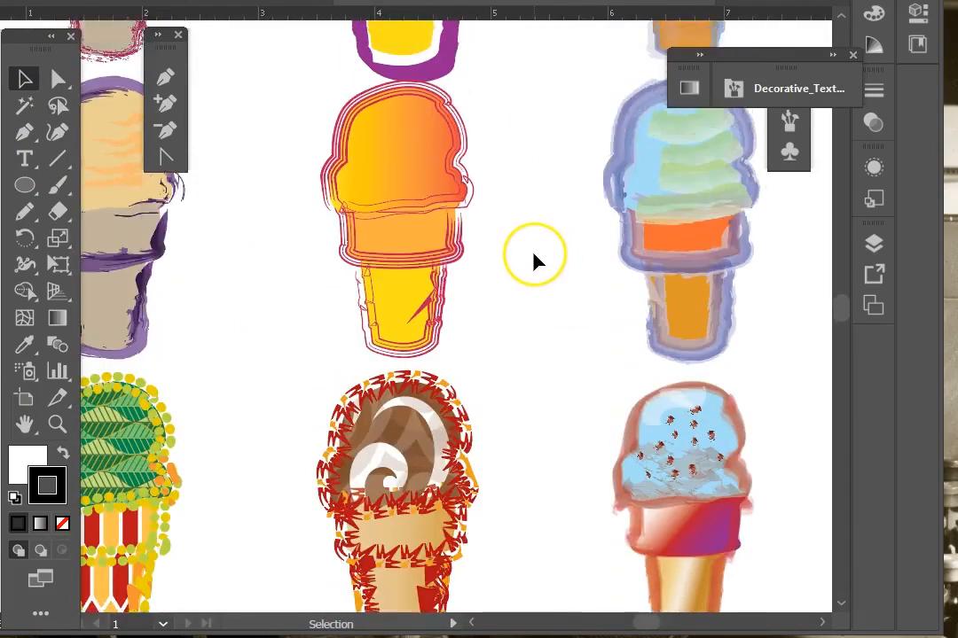
pyautogui.scroll(-18, 531, 254)
pyautogui.hotkey('ctrl', '0')
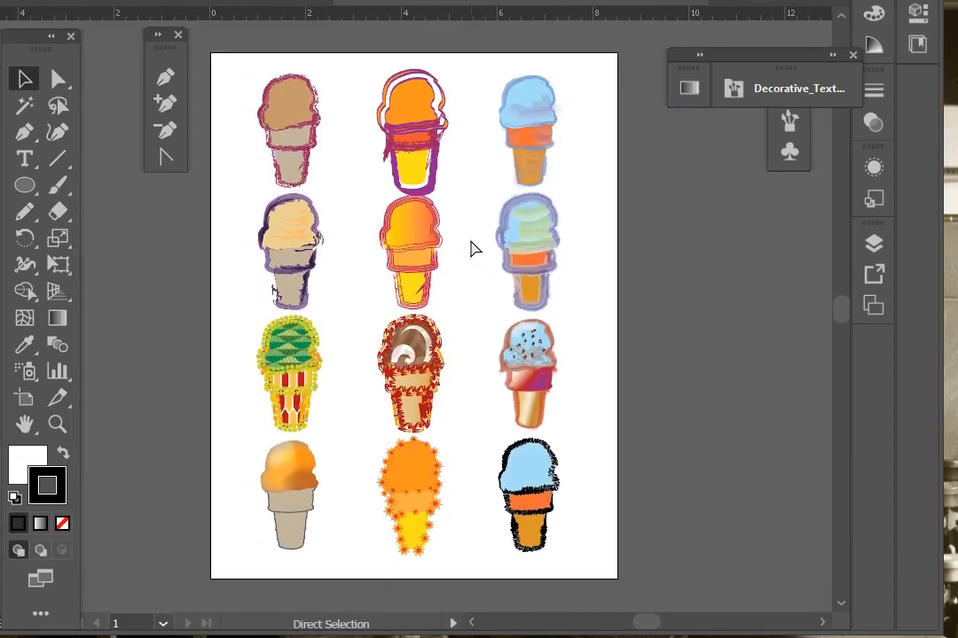
# Step: Browse the owl and cocktail sample documents, toggling outline view on the cocktail glasses
pyautogui.click(559, 525)
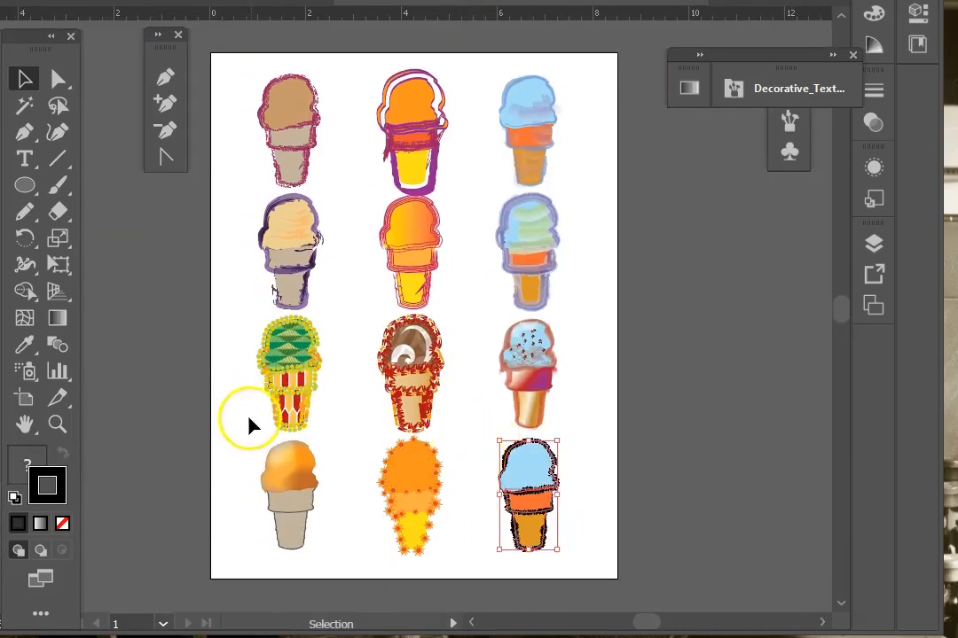
pyautogui.click(250, 463)
pyautogui.click(171, 326)
pyautogui.click(803, 228)
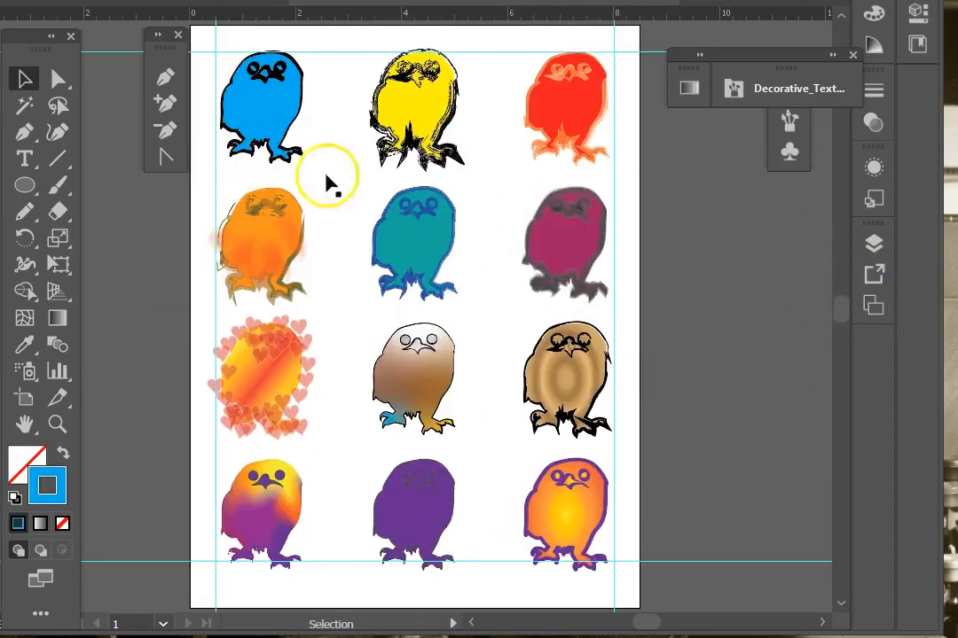
pyautogui.click(873, 242)
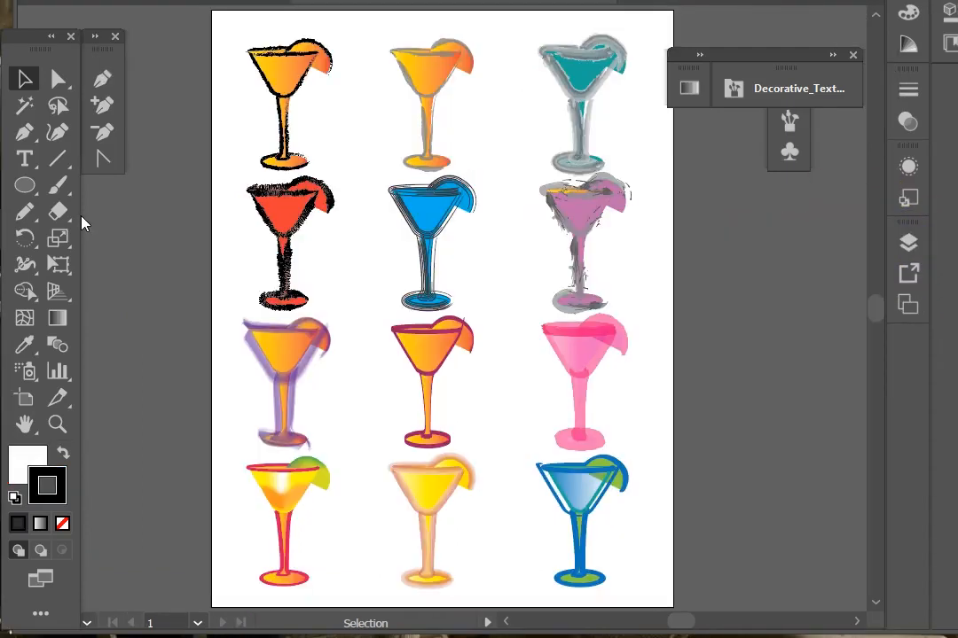
pyautogui.hotkey('ctrl', 'y')
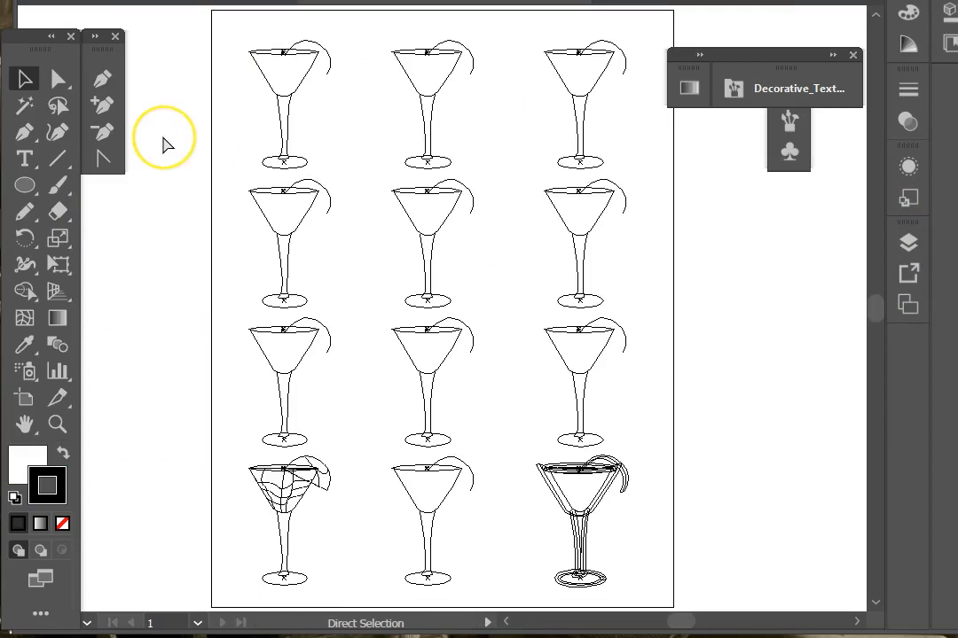
pyautogui.hotkey('ctrl', 'y')
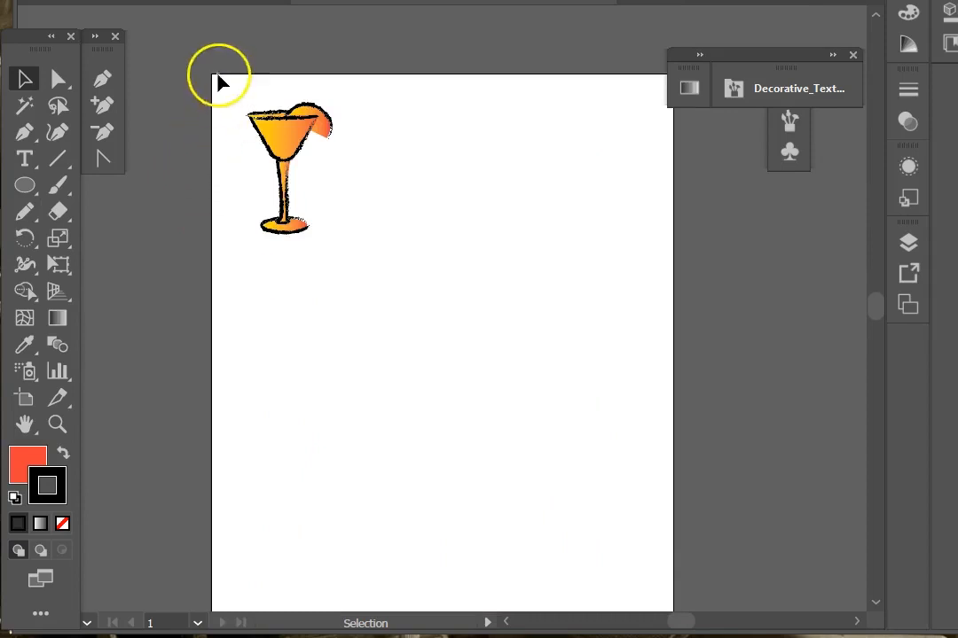
# Step: Select the top-left cocktail glass and duplicate it twice across the row with equal spacing
pyautogui.moveTo(223, 80); pyautogui.dragTo(249, 255)
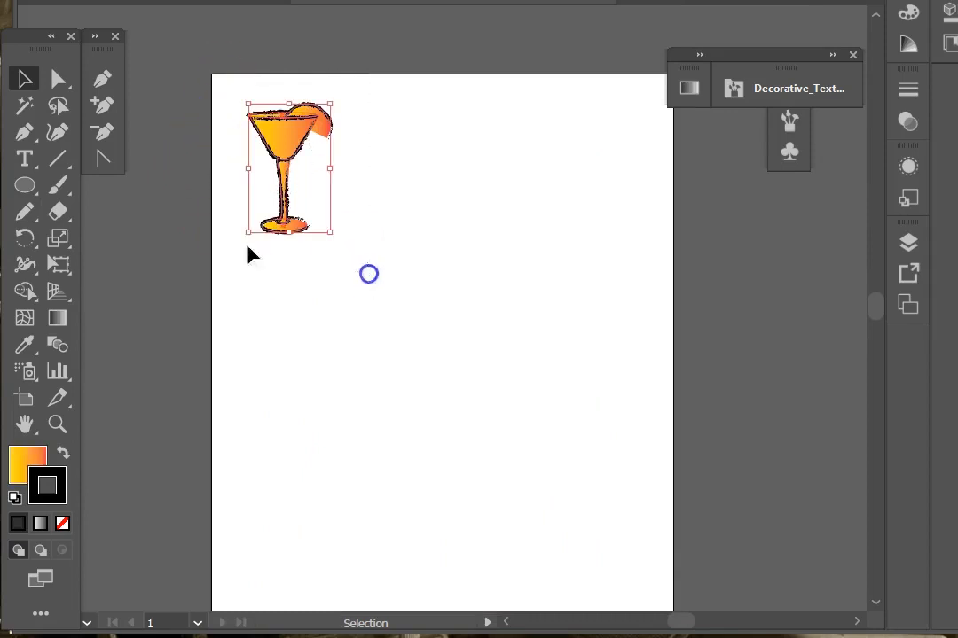
pyautogui.moveTo(290, 133); pyautogui.dragTo(443, 132)
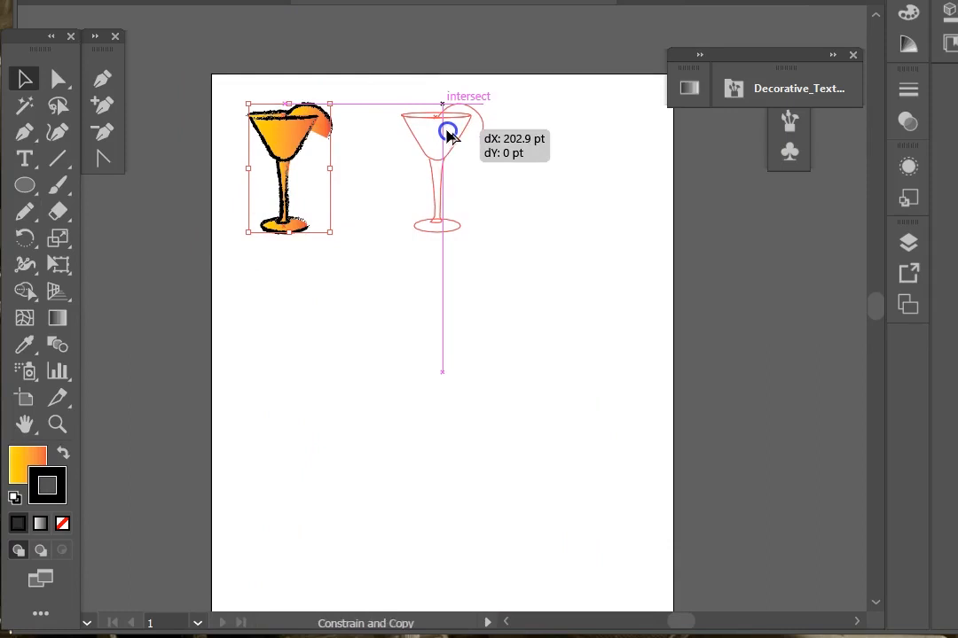
pyautogui.moveTo(447, 133); pyautogui.dragTo(449, 133)
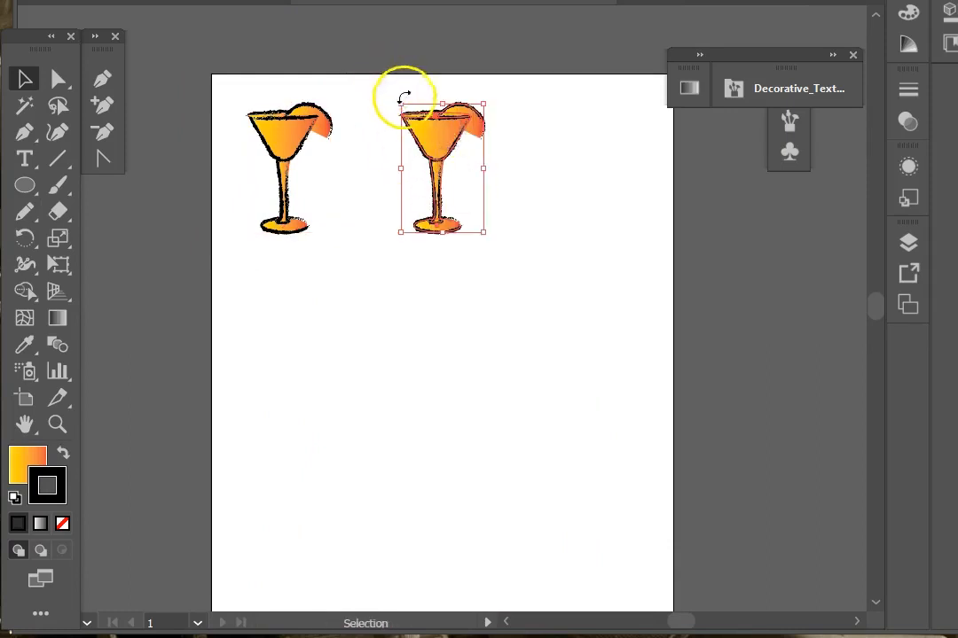
pyautogui.hotkey('ctrl', 'd')
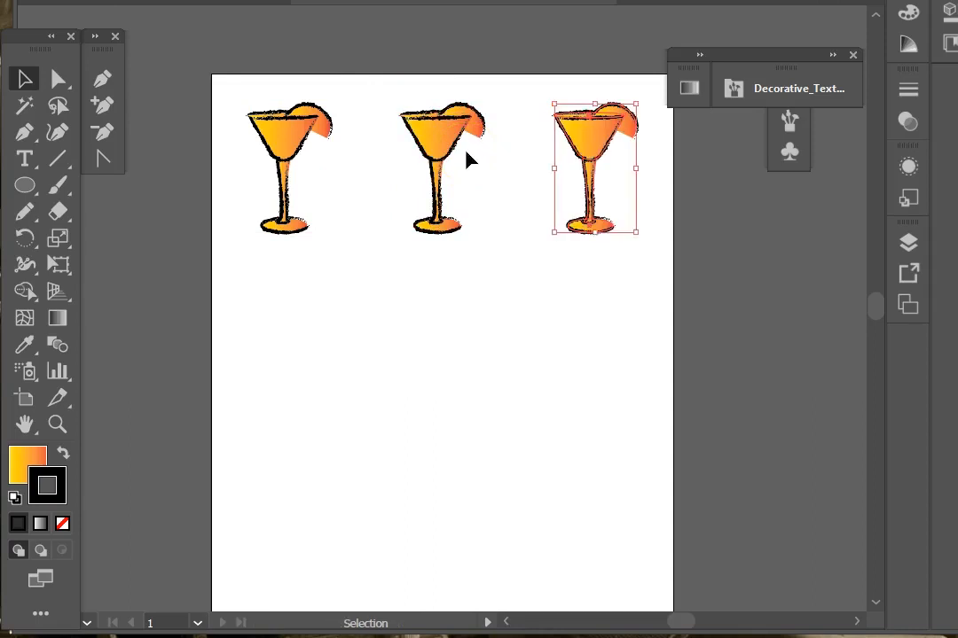
# Step: Select the row of three glasses and copy it straight down to form a second row
pyautogui.moveTo(259, 103); pyautogui.dragTo(737, 309)
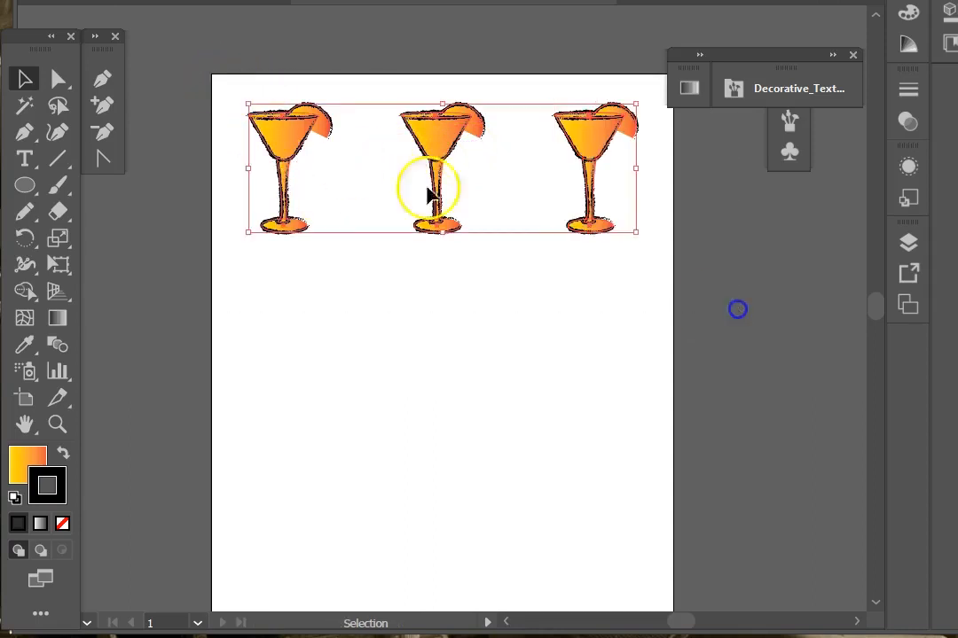
pyautogui.moveTo(409, 152); pyautogui.dragTo(432, 279)
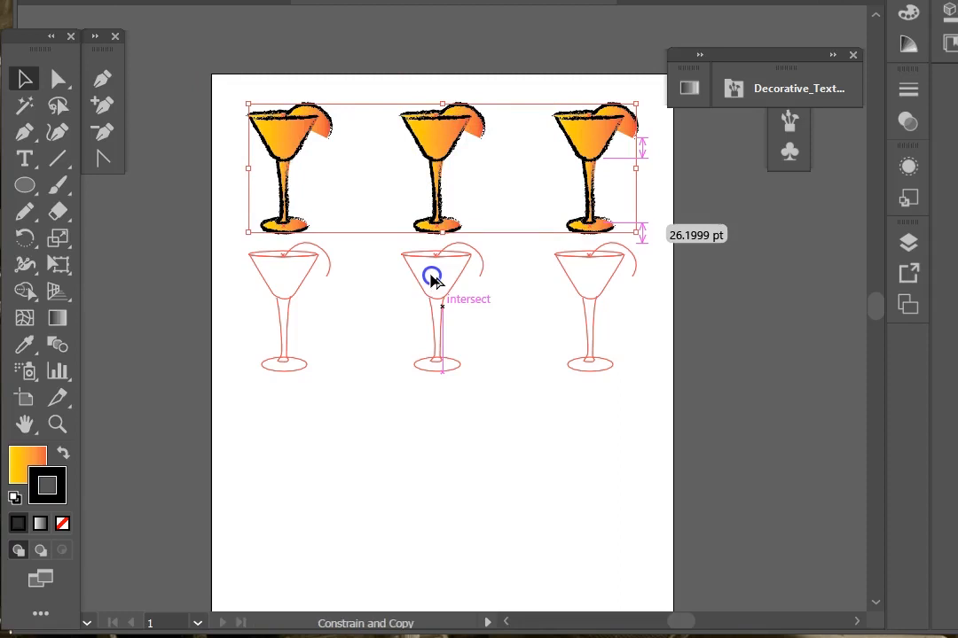
pyautogui.moveTo(430, 279); pyautogui.dragTo(432, 280)
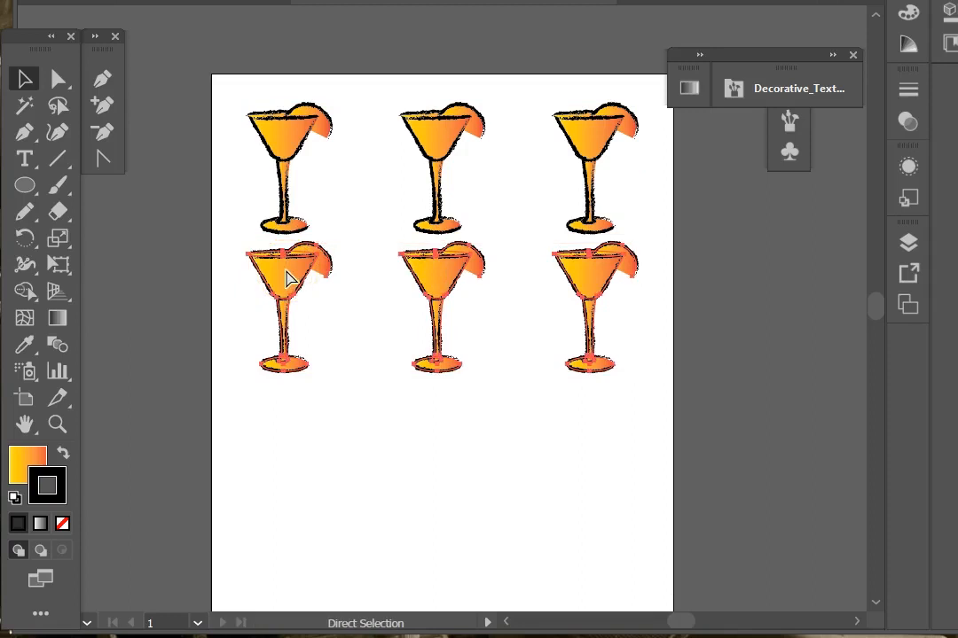
# Step: Repeat the row duplication twice to build four rows of cocktail glasses
pyautogui.hotkey('ctrl', 'd')
pyautogui.hotkey('ctrl', 'd')
pyautogui.scroll(-1, 287, 277)
pyautogui.scroll(-6, 286, 273)
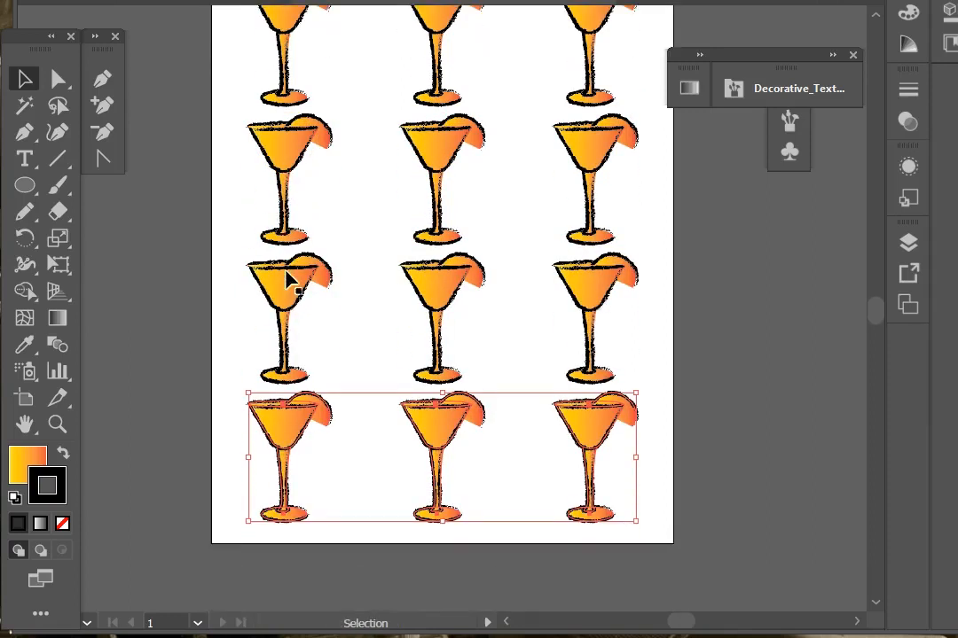
pyautogui.scroll(6, 286, 273)
pyautogui.hotkey('ctrl', '-')
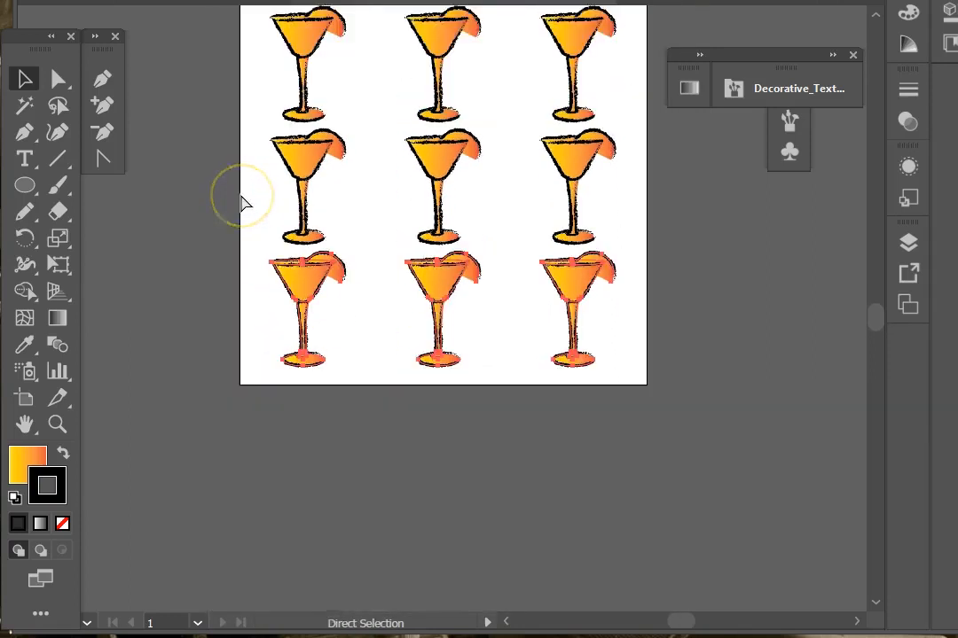
pyautogui.hotkey('ctrl', '-')
# Step: Select all the glasses and scale the whole grid down so it fits inside the artboard
pyautogui.scroll(7, 241, 196)
pyautogui.hotkey('ctrl', 'a')
pyautogui.moveTo(572, 502); pyautogui.dragTo(704, 587)
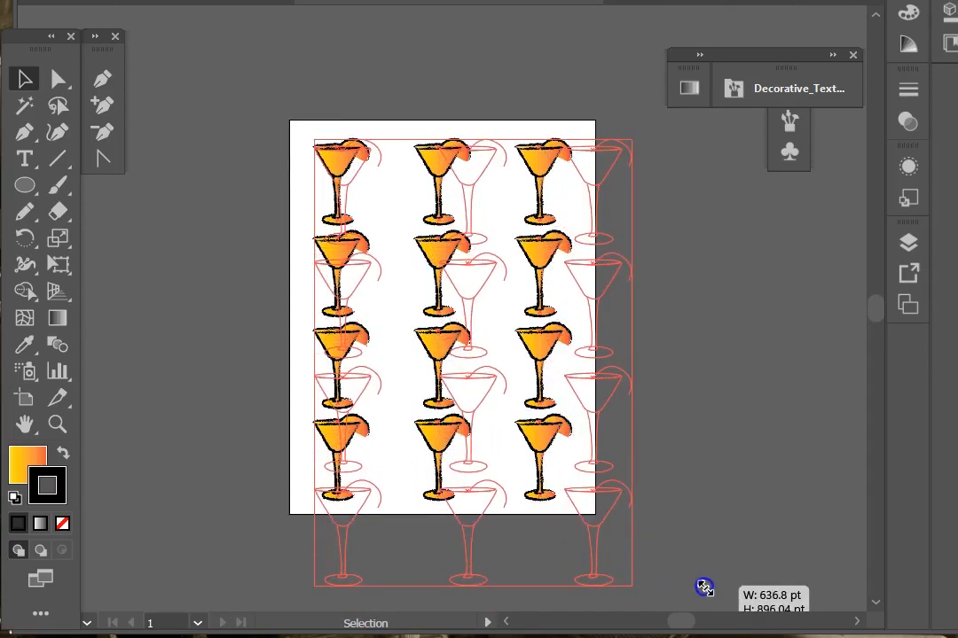
pyautogui.click(219, 276)
pyautogui.moveTo(245, 80); pyautogui.dragTo(733, 623)
pyautogui.moveTo(632, 499); pyautogui.dragTo(578, 407)
pyautogui.click(197, 213)
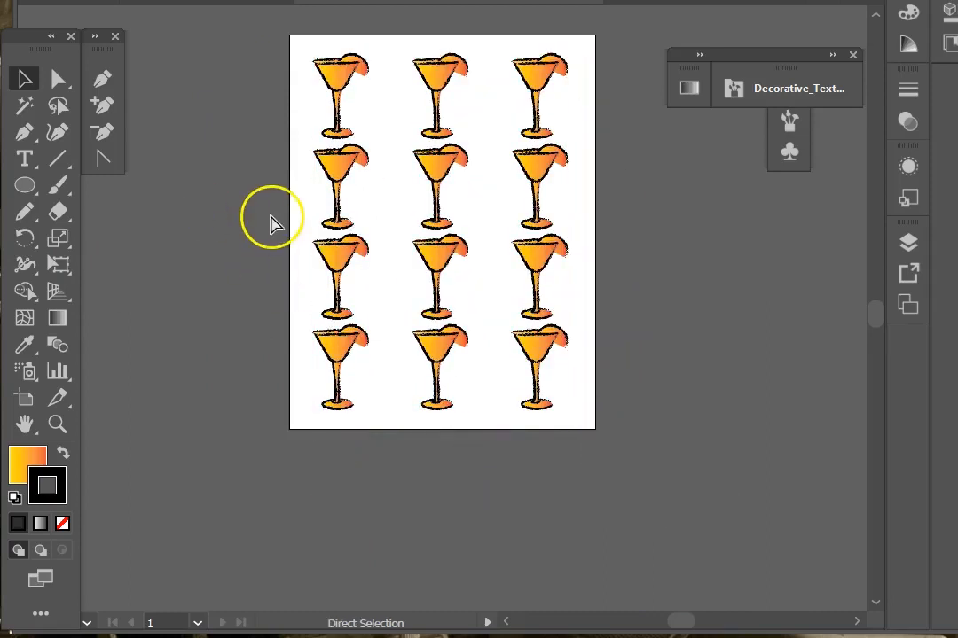
# Step: Delete all the duplicated glasses and show all hidden finished cocktail artwork
pyautogui.hotkey('ctrl', 'a')
pyautogui.press('Delete')
pyautogui.hotkey('ctrl', 'alt', '3')
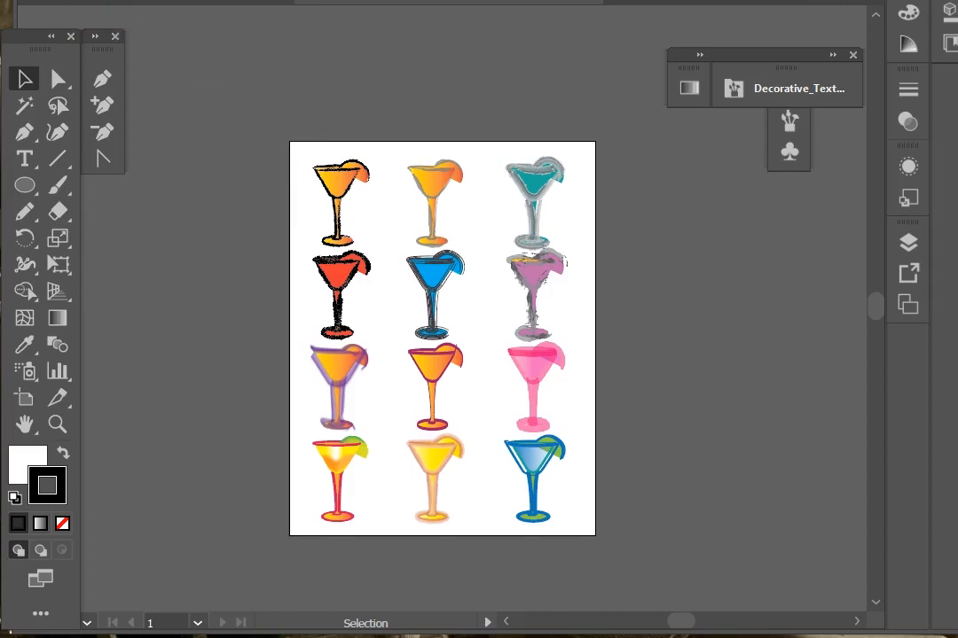
# Step: Zoom in to inspect the finished cocktail glasses and their outlines, selecting individual glasses
pyautogui.click(56, 426)
pyautogui.click(286, 480)
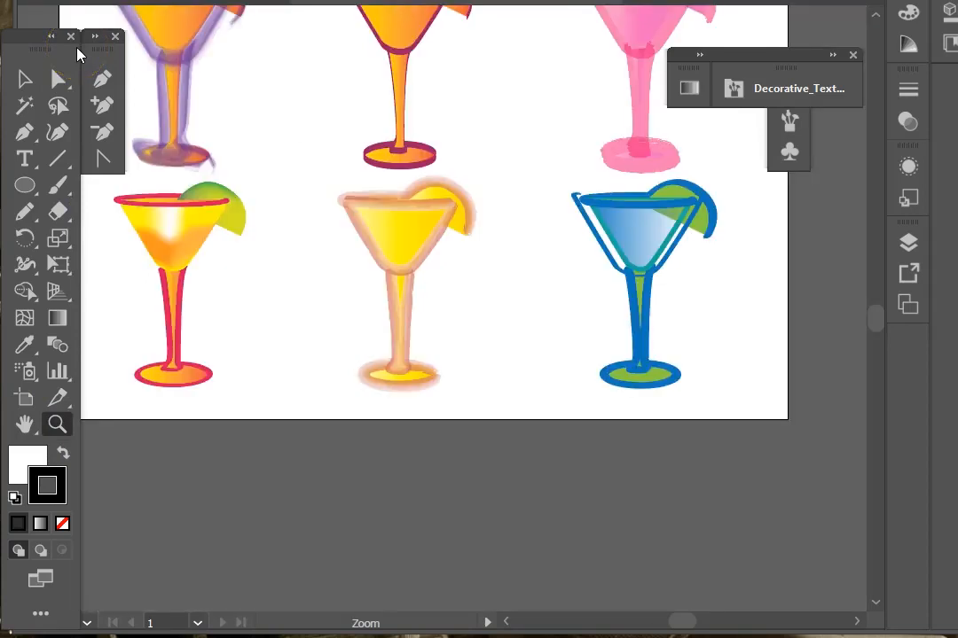
pyautogui.click(25, 82)
pyautogui.click(413, 243)
pyautogui.click(212, 46)
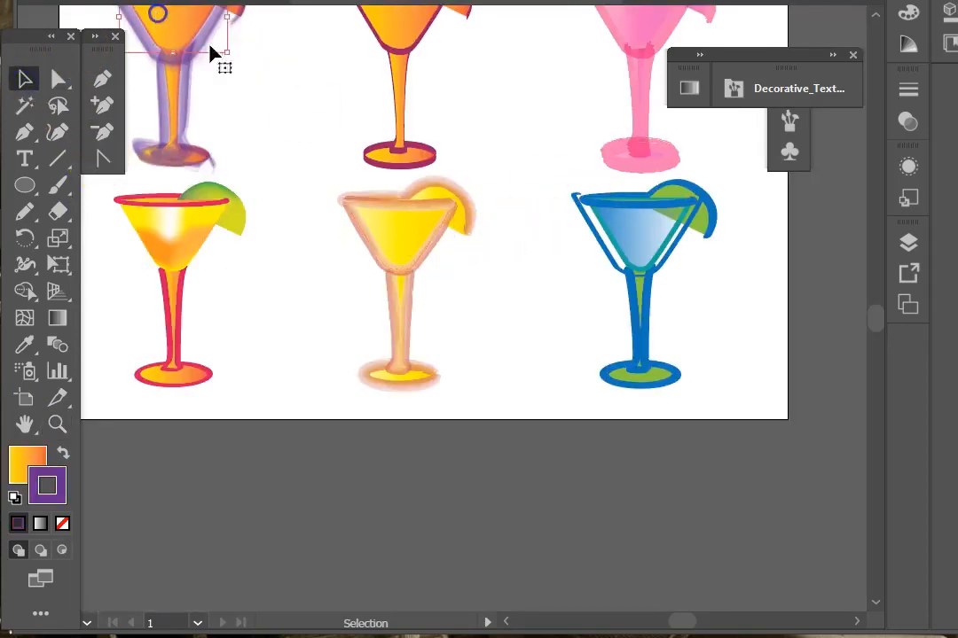
pyautogui.scroll(2, 239, 85)
pyautogui.scroll(1, 240, 92)
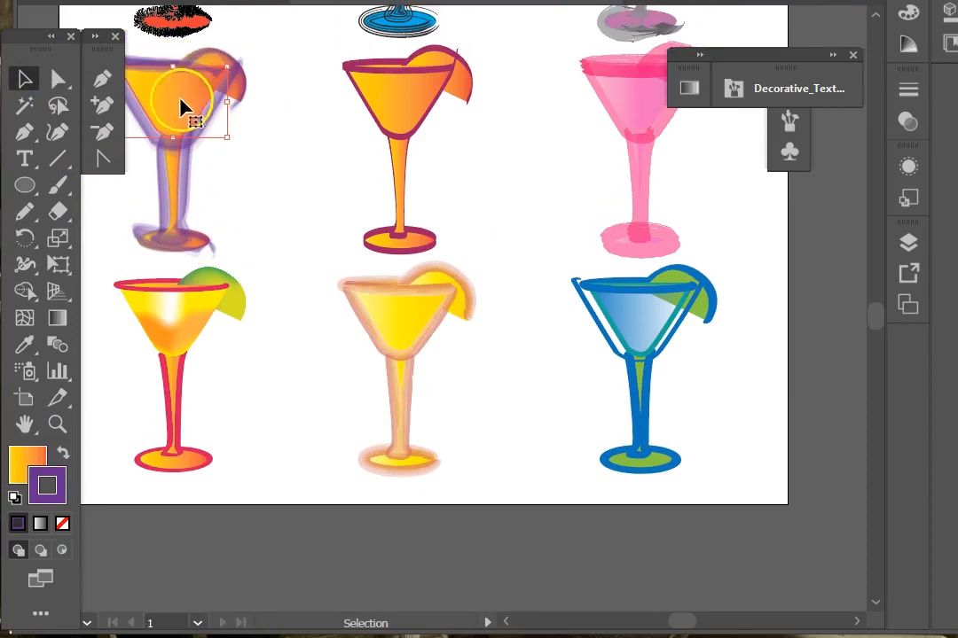
pyautogui.click(172, 331)
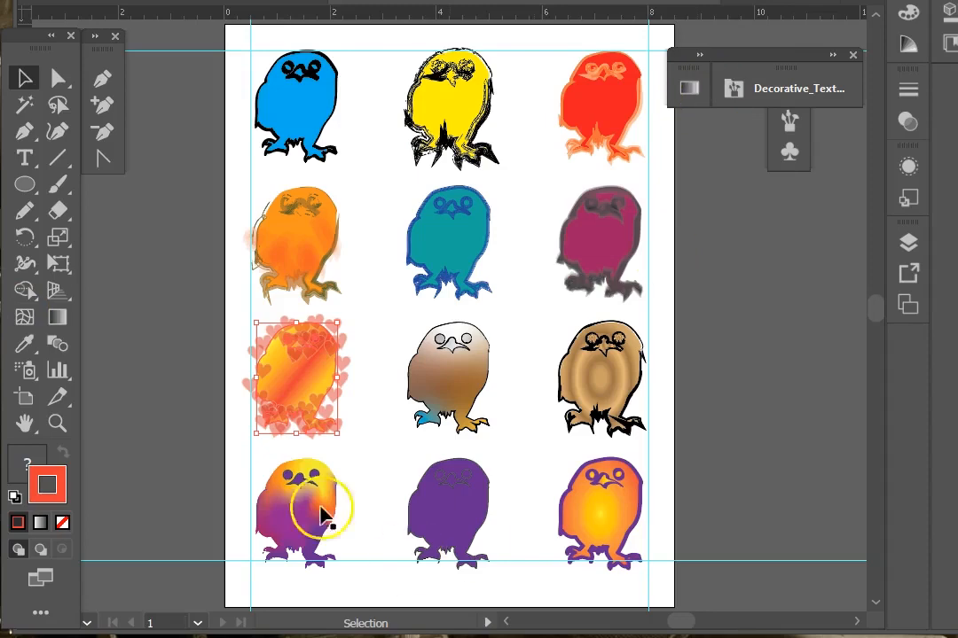
# Step: Toggle outline view on the owl samples and scroll through the lower rows
pyautogui.hotkey('ctrl', 'y')
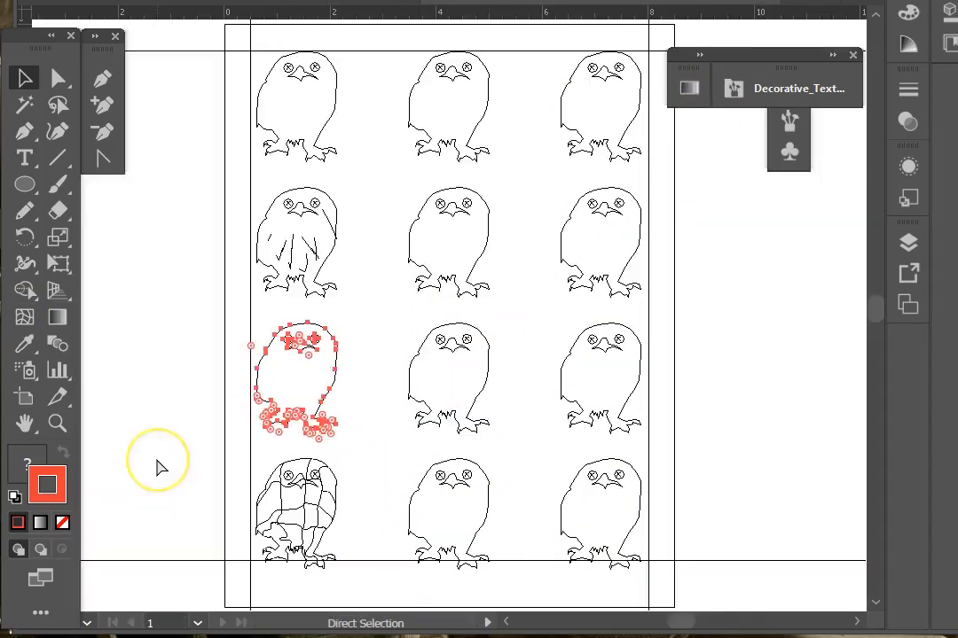
pyautogui.hotkey('ctrl', 'y')
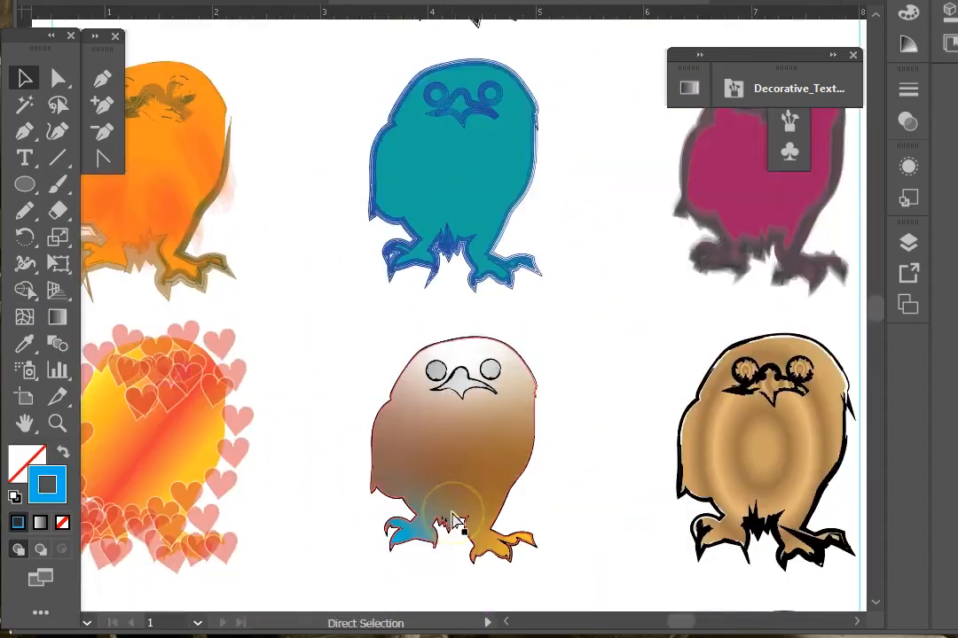
pyautogui.scroll(-3, 355, 503)
pyautogui.scroll(-4, 354, 503)
pyautogui.scroll(5, 354, 503)
pyautogui.scroll(-6, 354, 503)
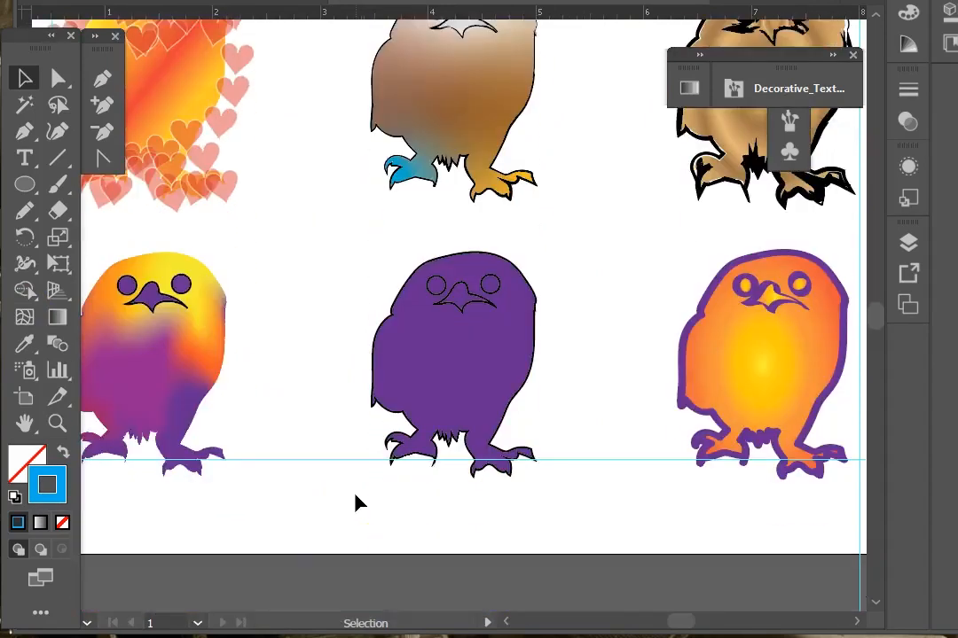
pyautogui.scroll(5, 355, 502)
pyautogui.scroll(-4, 354, 503)
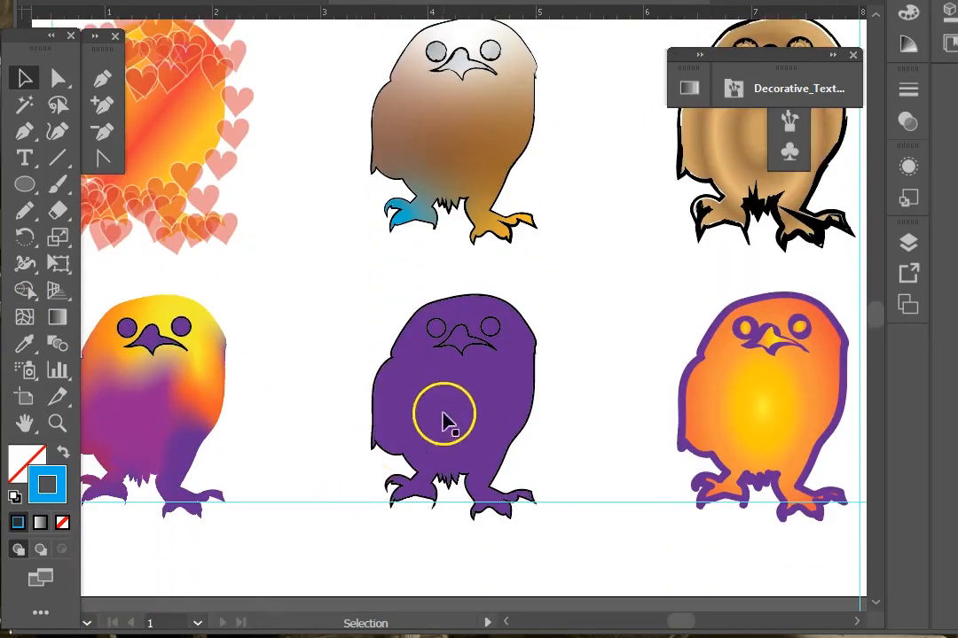
# Step: Select the purple owl and try setting its stroke to none, undoing the change
pyautogui.click(448, 423)
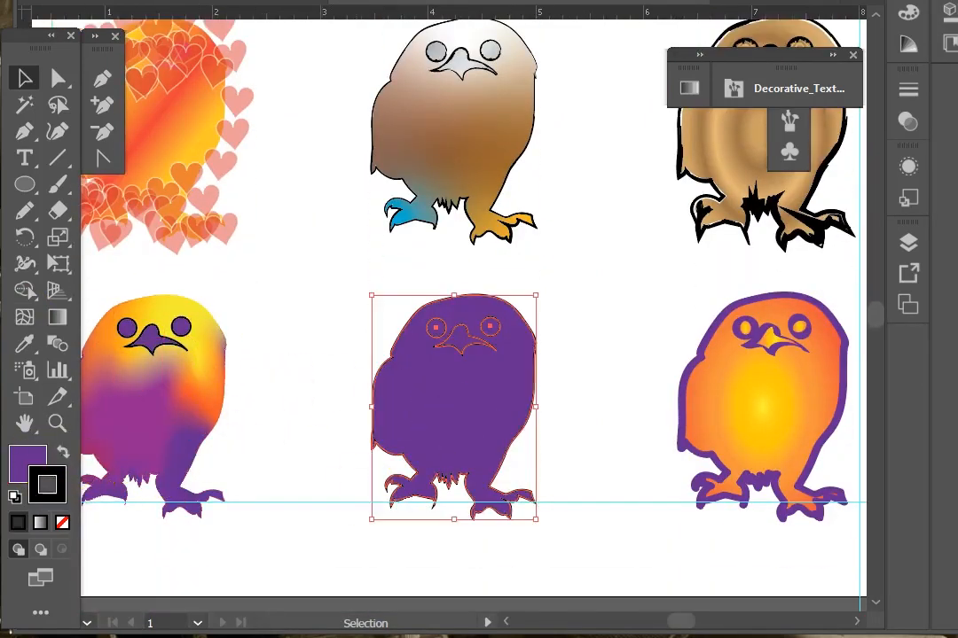
pyautogui.click(62, 523)
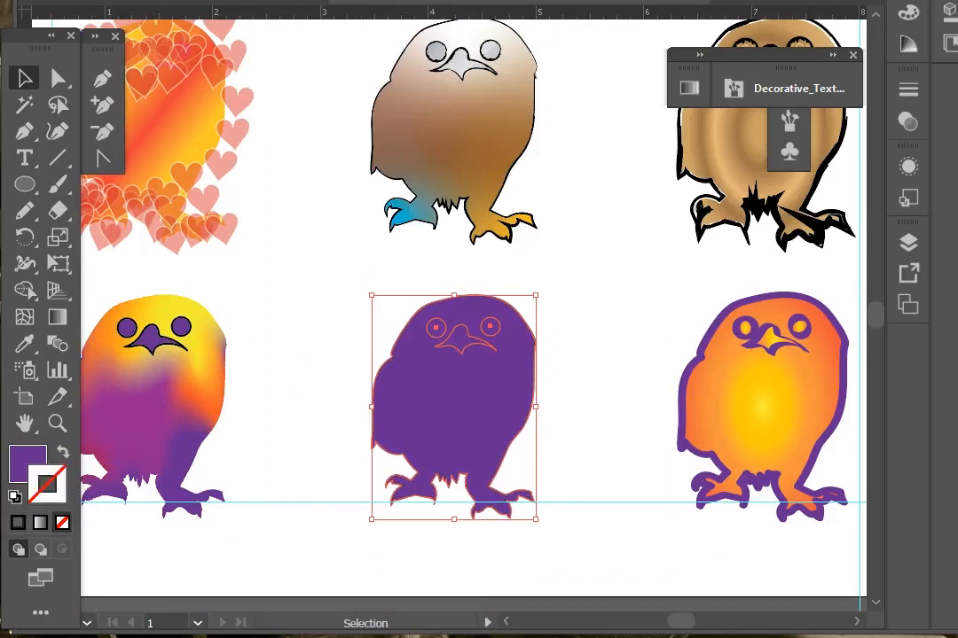
pyautogui.hotkey('ctrl', 'z')
pyautogui.click(333, 285)
pyautogui.click(423, 408)
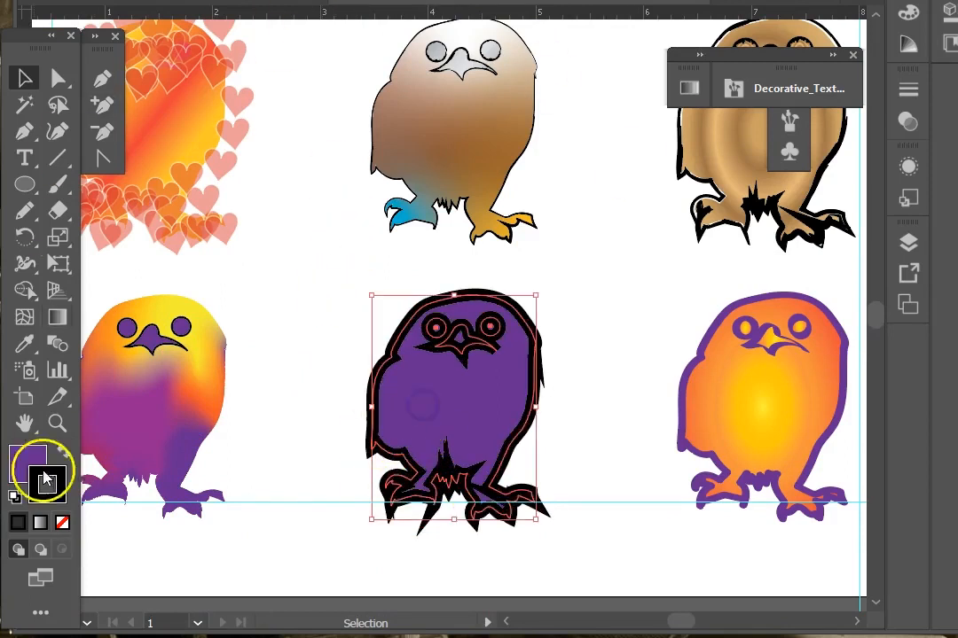
# Step: Set the purple owl's fill colour to hex B02DC0 in the Color Picker
pyautogui.click(25, 454)
pyautogui.doubleClick(25, 454)
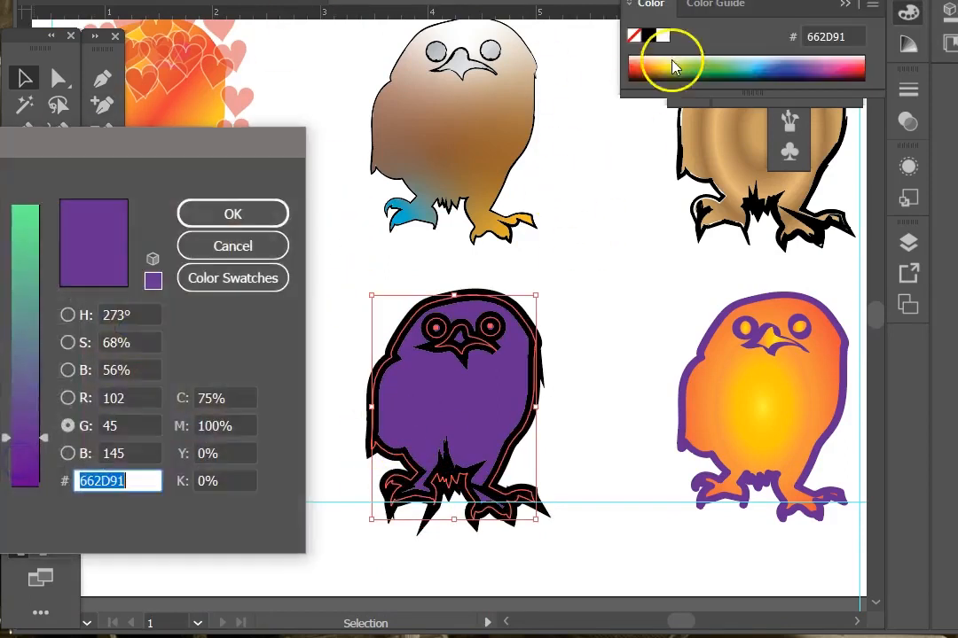
pyautogui.write('B02DC0')
pyautogui.click(230, 214)
pyautogui.click(318, 305)
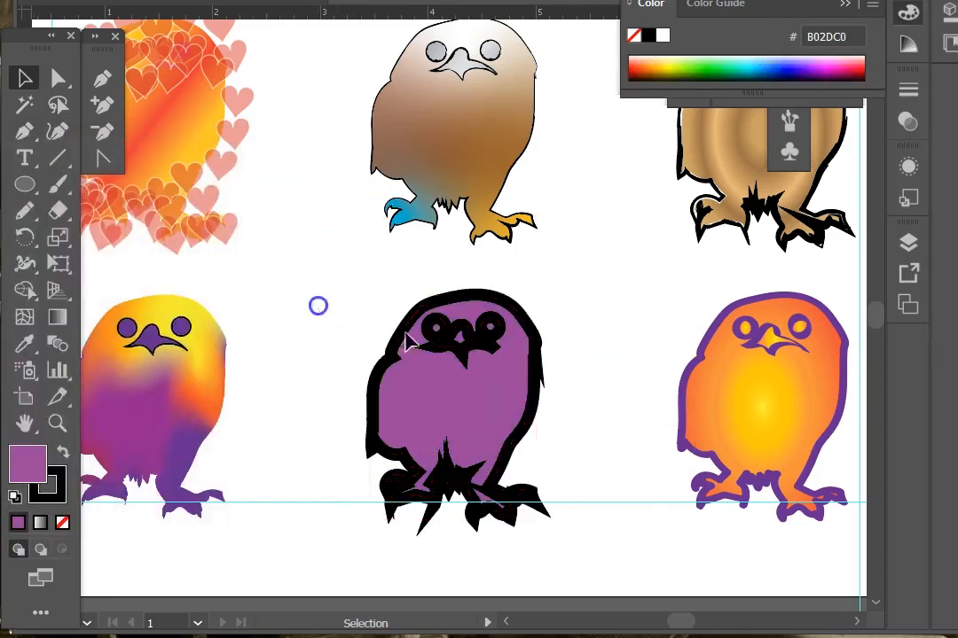
# Step: Add several gradient mesh points across the purple owl's body with the Mesh tool
pyautogui.click(117, 367)
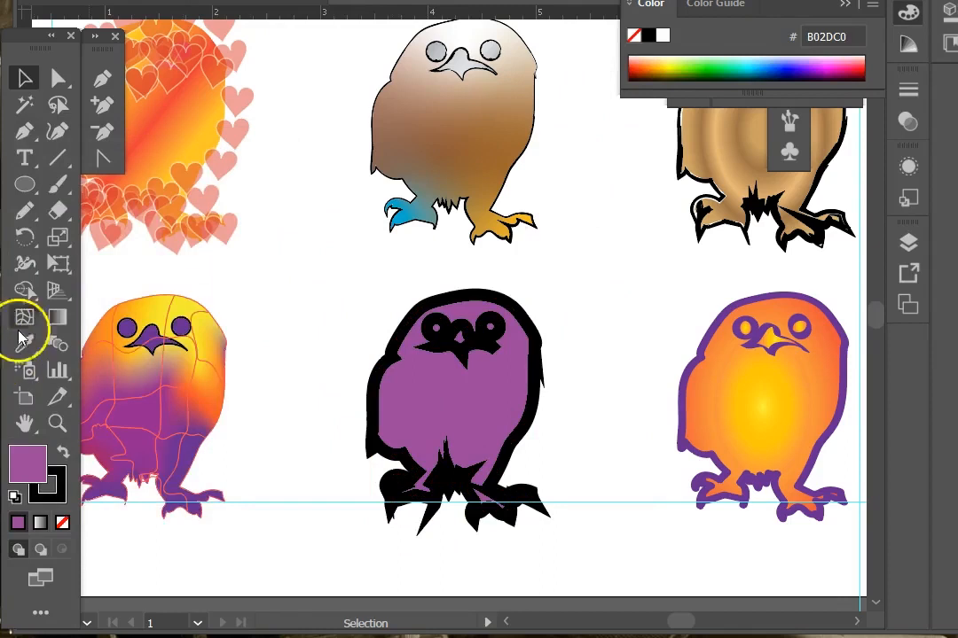
pyautogui.click(24, 318)
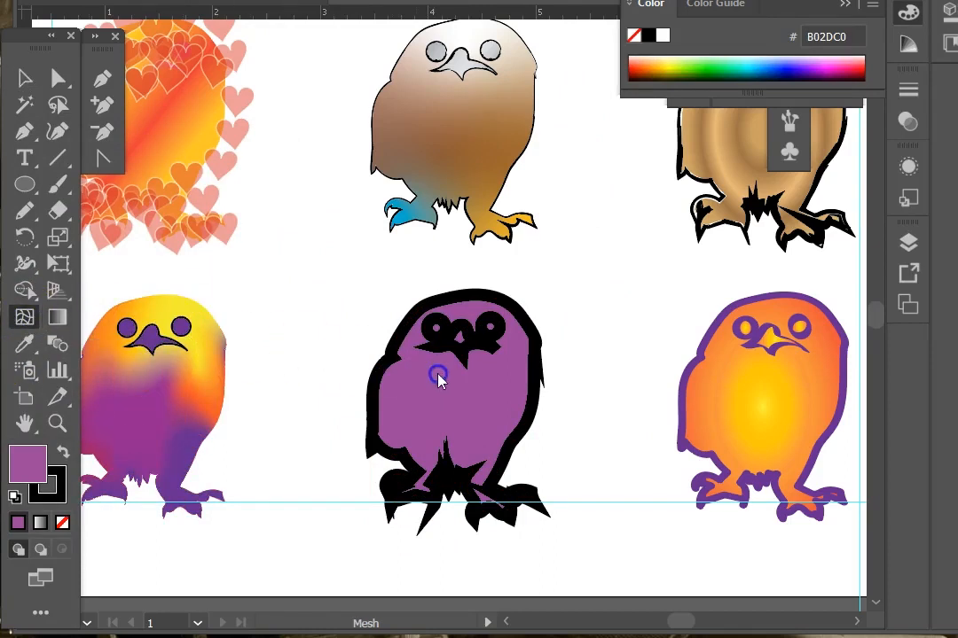
pyautogui.click(22, 314)
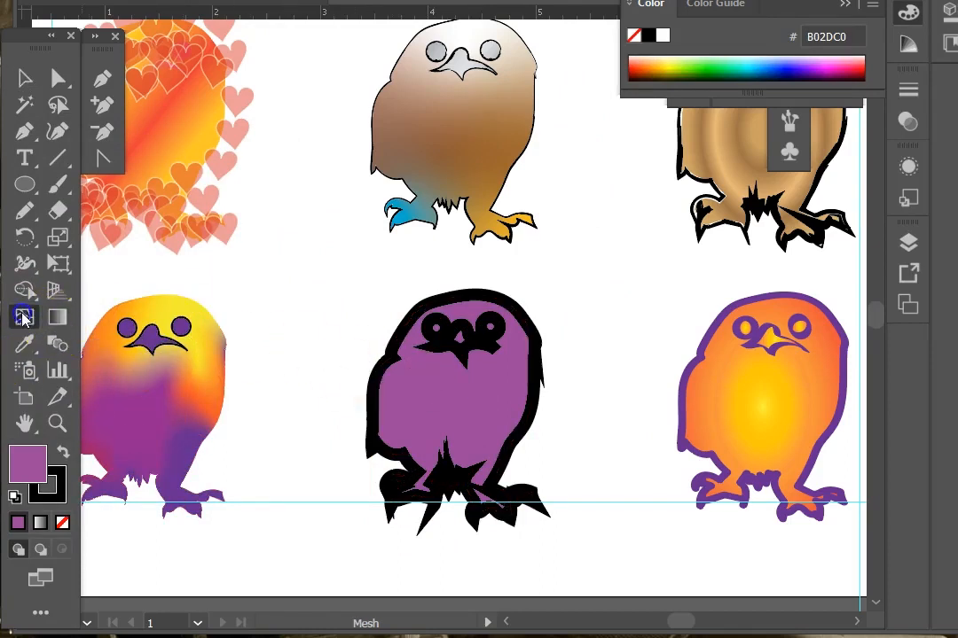
pyautogui.click(468, 404)
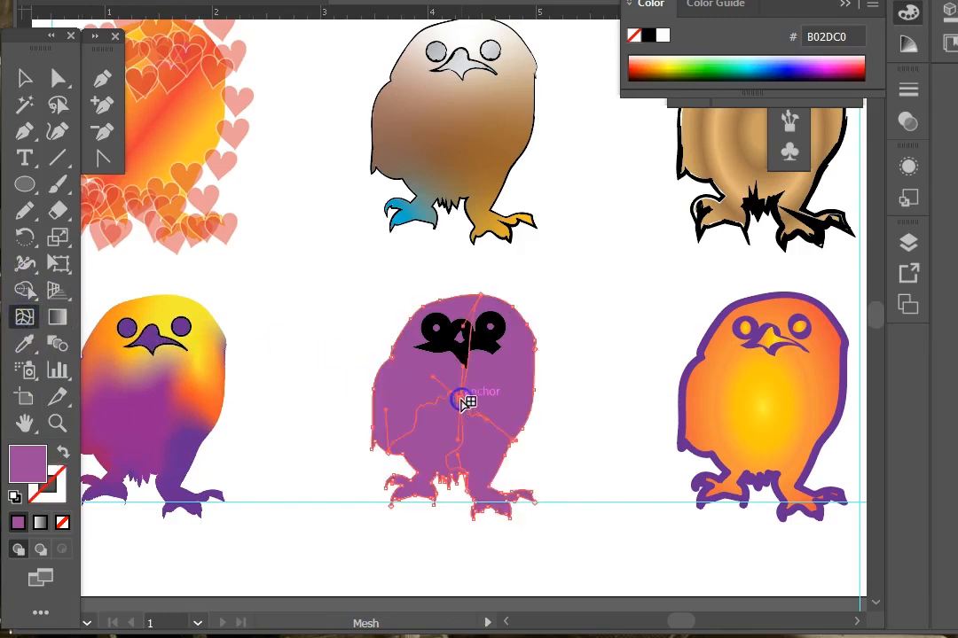
pyautogui.click(391, 405)
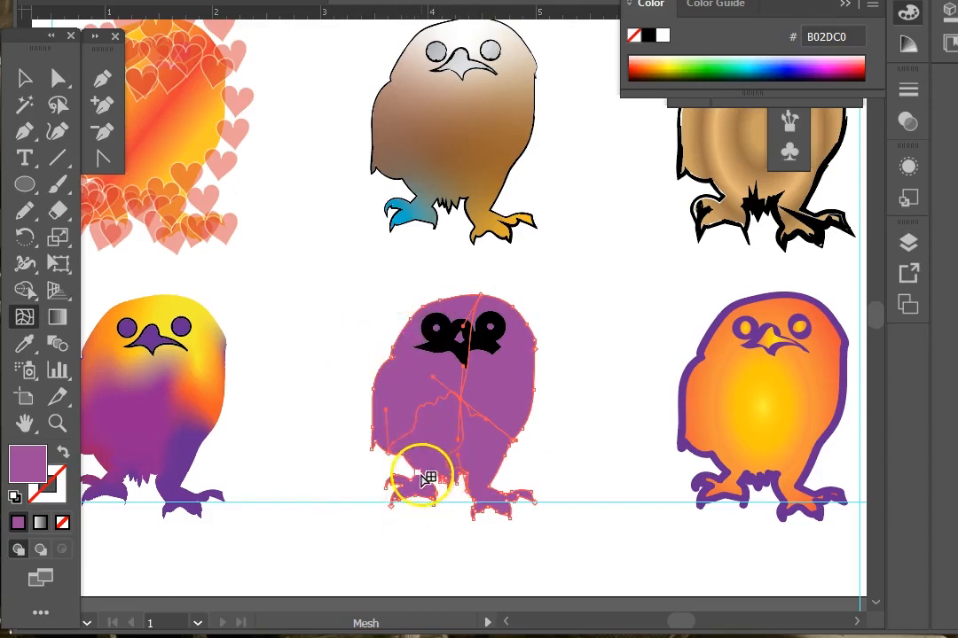
pyautogui.click(418, 348)
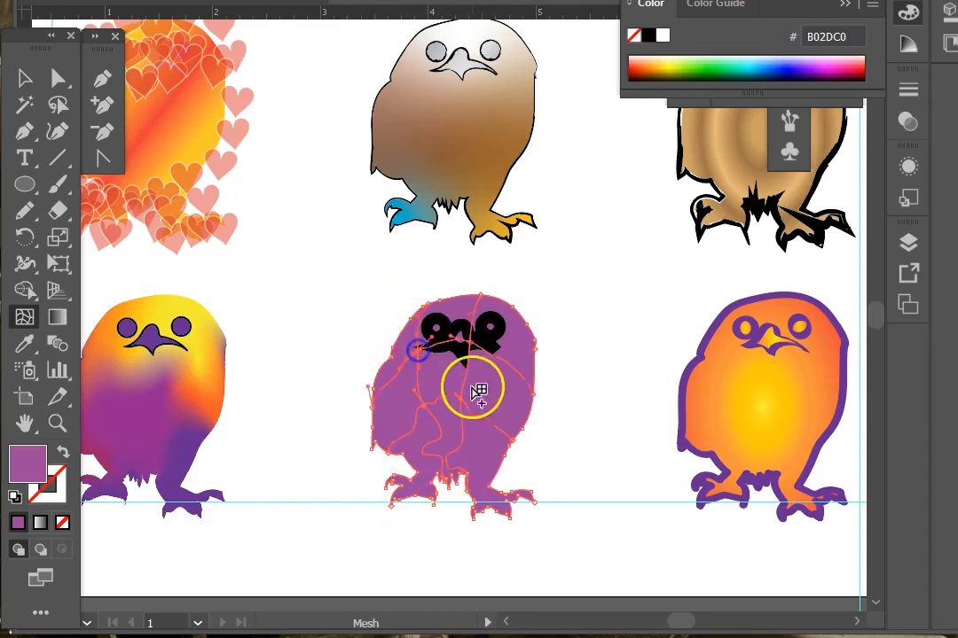
pyautogui.click(501, 338)
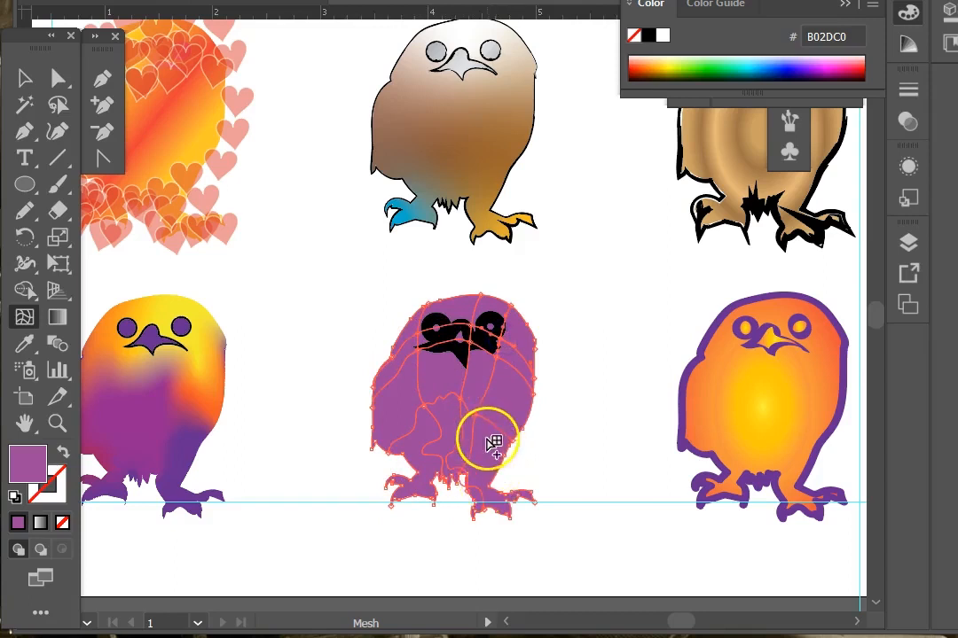
pyautogui.click(490, 450)
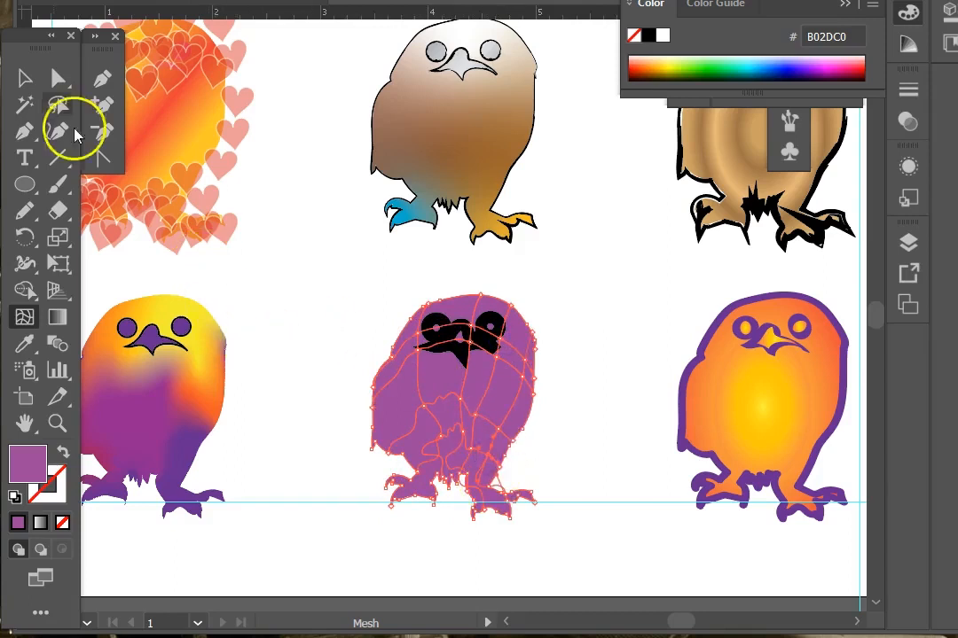
# Step: Apply orange and red swatch colours to individual mesh points on the purple owl
pyautogui.click(24, 80)
pyautogui.scroll(-1, 266, 284)
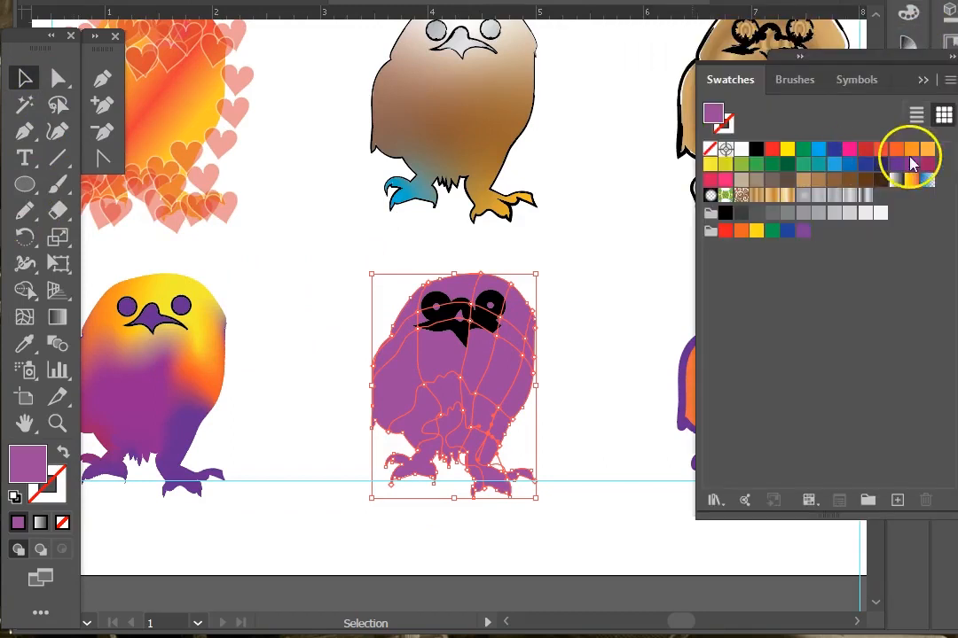
pyautogui.moveTo(925, 151); pyautogui.dragTo(608, 222)
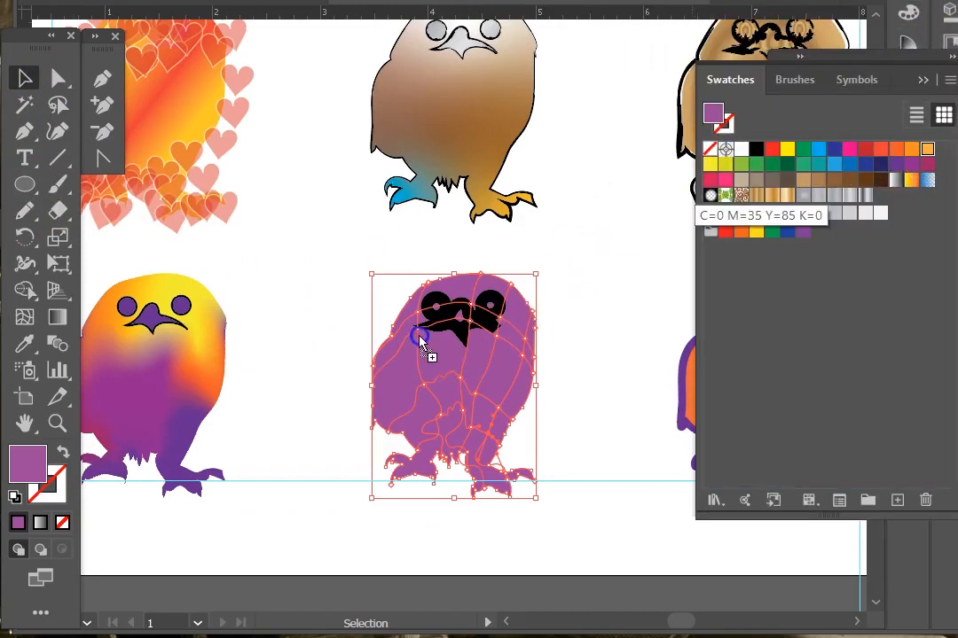
pyautogui.moveTo(429, 349); pyautogui.dragTo(426, 343)
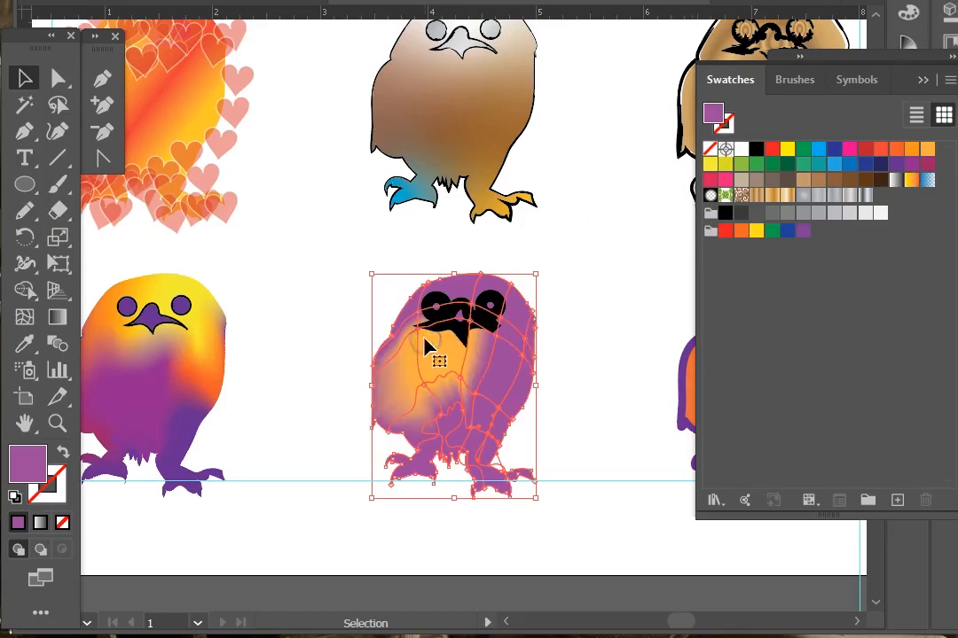
pyautogui.moveTo(714, 112); pyautogui.dragTo(443, 427)
pyautogui.moveTo(786, 155); pyautogui.dragTo(410, 428)
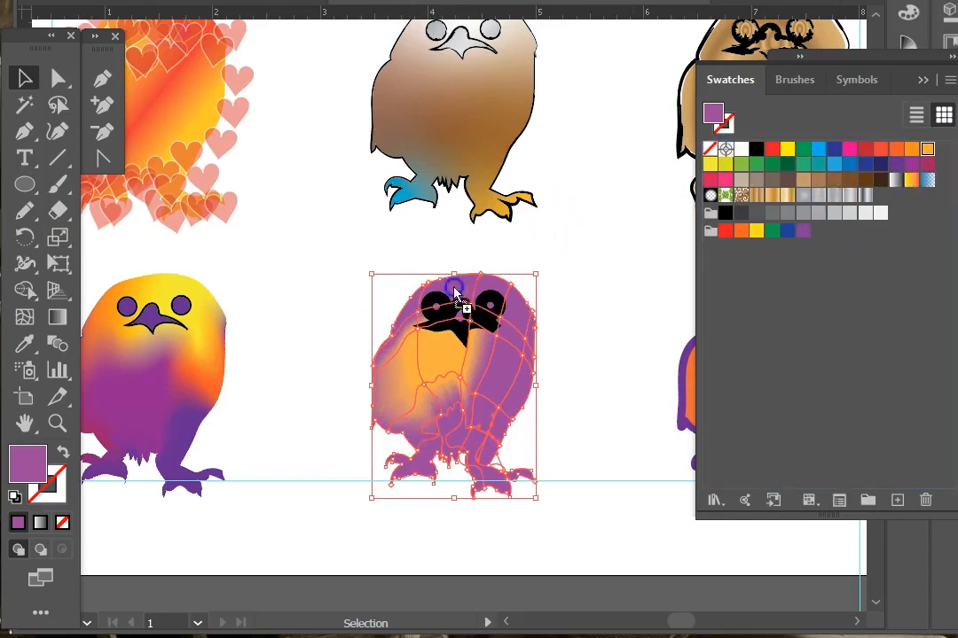
pyautogui.moveTo(455, 297); pyautogui.dragTo(450, 291)
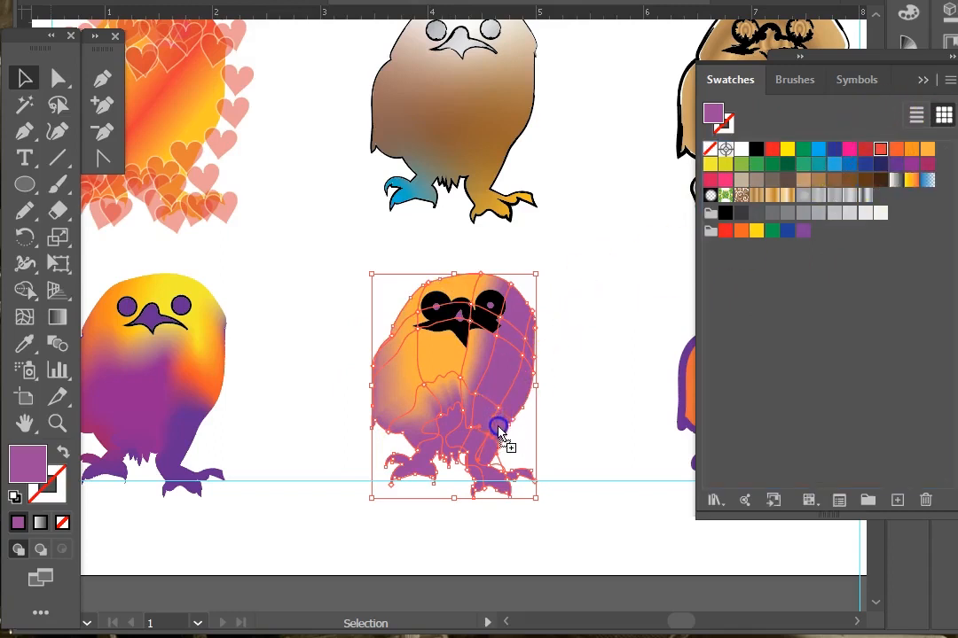
pyautogui.moveTo(881, 150)
pyautogui.mouseDown()
pyautogui.moveTo(782, 235)
pyautogui.moveTo(515, 365)
pyautogui.moveTo(532, 344)
pyautogui.moveTo(573, 455)
pyautogui.mouseUp()
# Step: Move mesh points on the owl with Direct Selection to reshape the colour blend
pyautogui.click(58, 79)
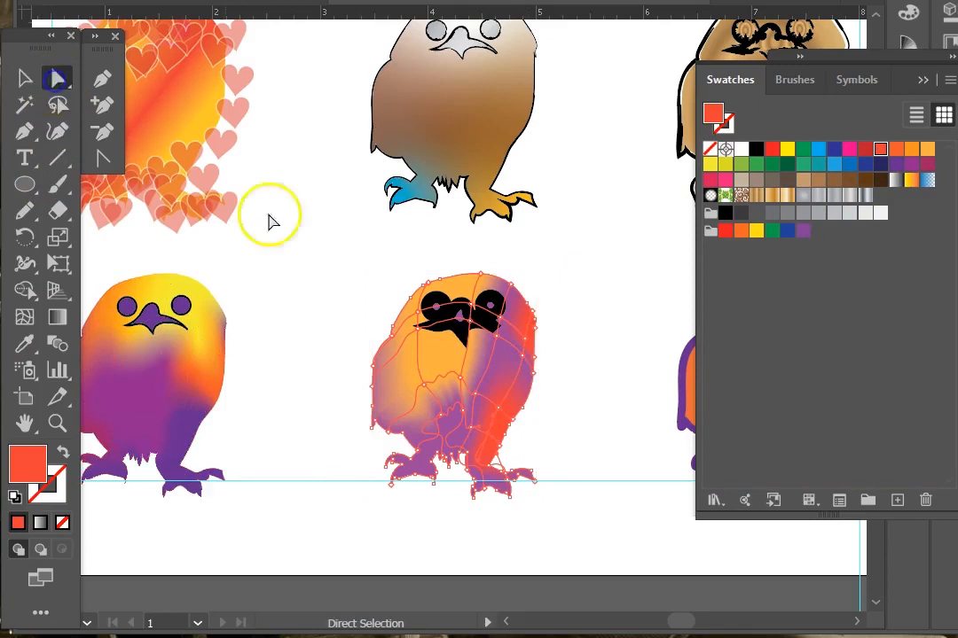
pyautogui.moveTo(421, 395); pyautogui.dragTo(436, 353)
pyautogui.click(426, 370)
pyautogui.moveTo(425, 353)
pyautogui.mouseDown()
pyautogui.moveTo(432, 369)
pyautogui.moveTo(449, 356)
pyautogui.moveTo(436, 342)
pyautogui.mouseUp()
pyautogui.click(388, 383)
pyautogui.click(442, 347)
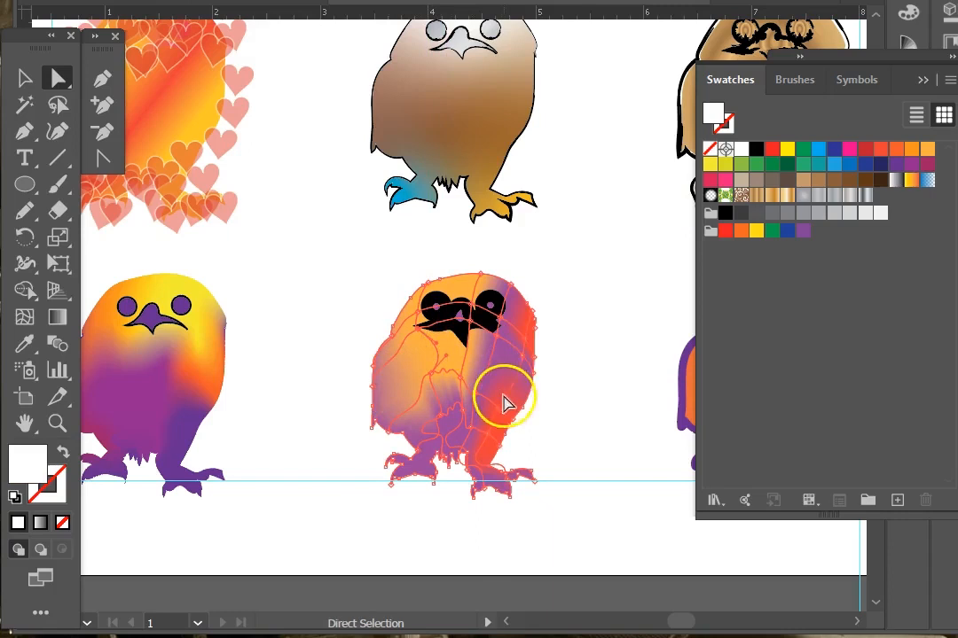
pyautogui.moveTo(488, 411); pyautogui.dragTo(454, 370)
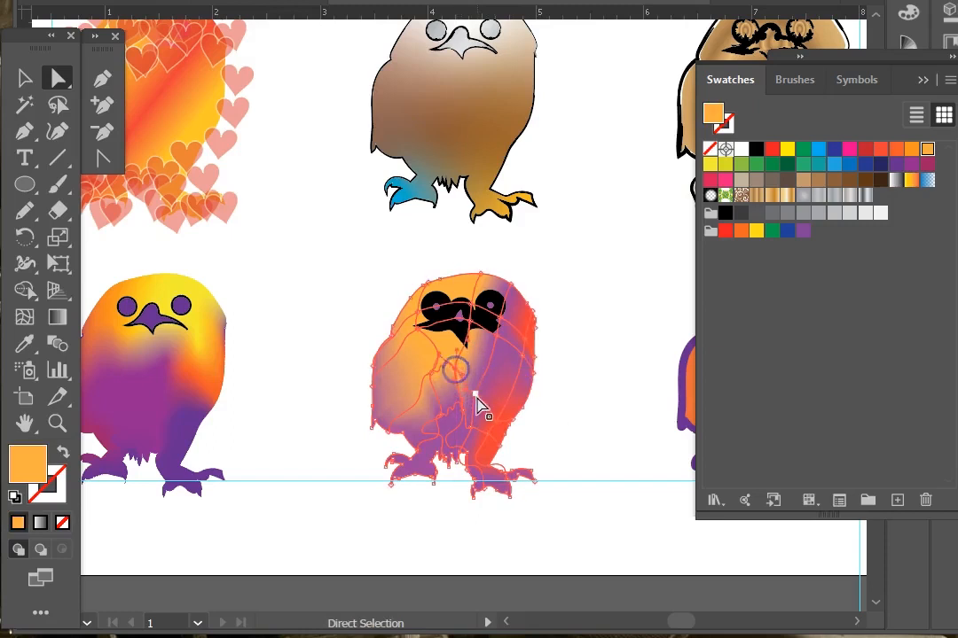
pyautogui.moveTo(479, 406); pyautogui.dragTo(451, 379)
pyautogui.click(427, 425)
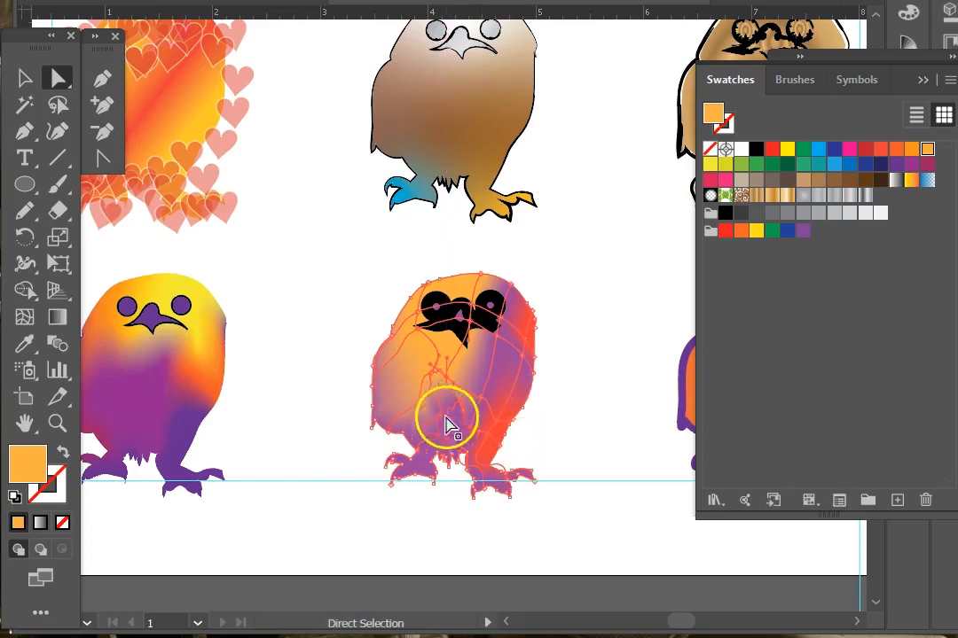
# Step: Drag two more mesh points on the purple owl to refine its colour blend, then deselect it
pyautogui.moveTo(460, 421); pyautogui.dragTo(450, 412)
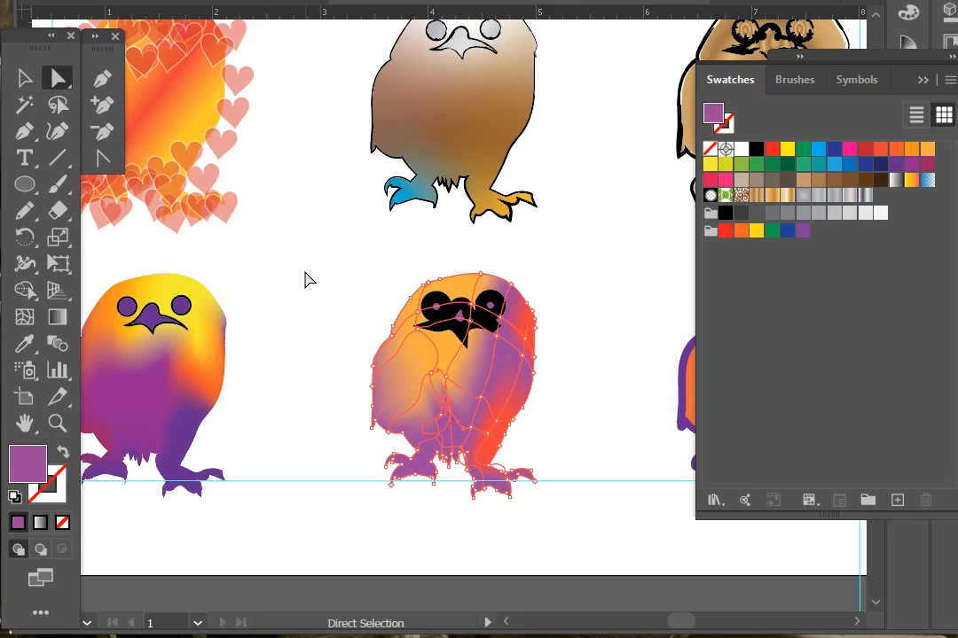
pyautogui.click(338, 275)
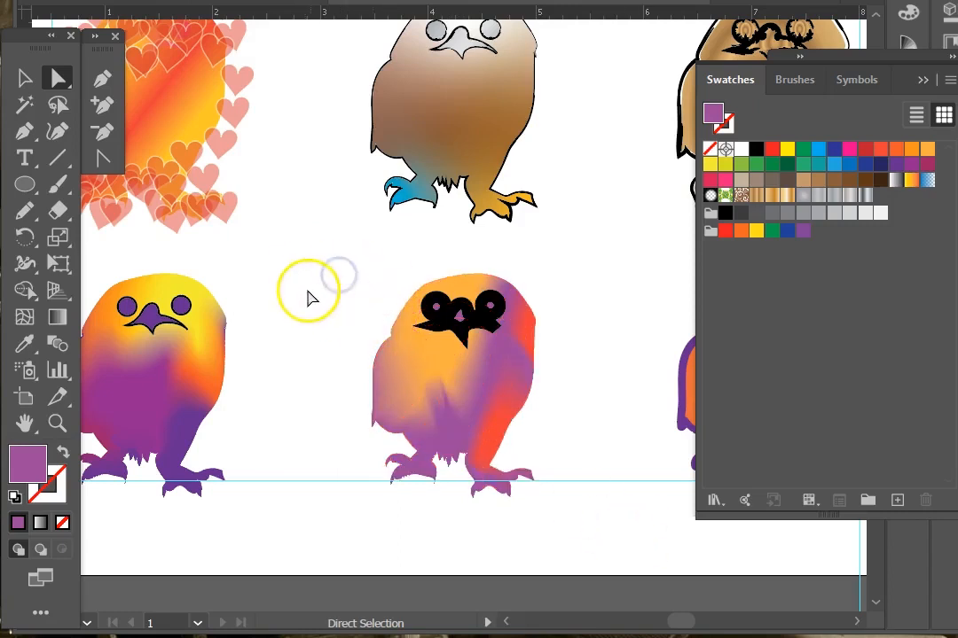
pyautogui.click(434, 370)
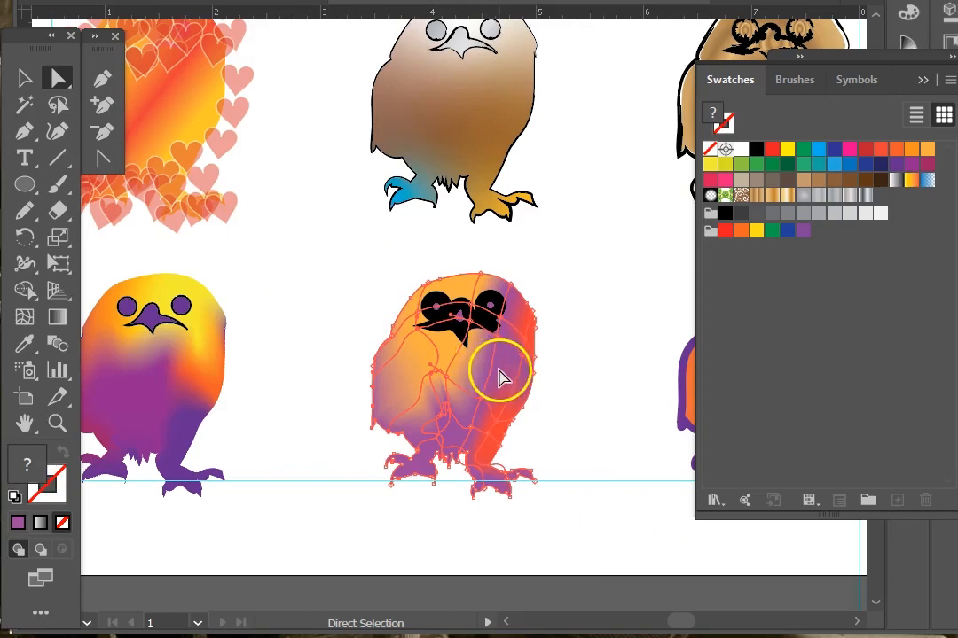
pyautogui.moveTo(492, 375)
pyautogui.mouseDown()
pyautogui.moveTo(500, 382)
pyautogui.moveTo(488, 355)
pyautogui.moveTo(502, 359)
pyautogui.mouseUp()
pyautogui.click(306, 252)
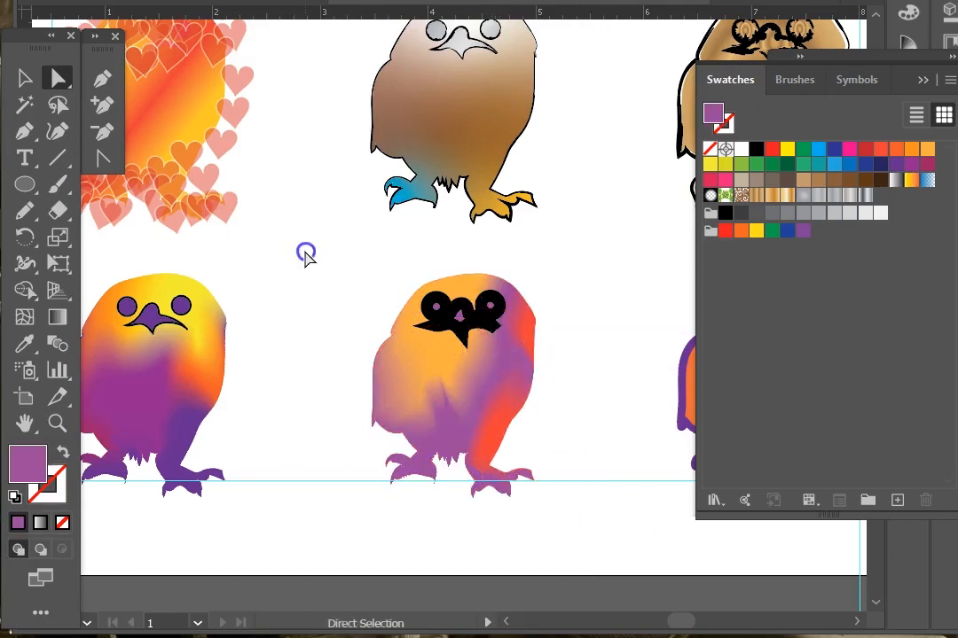
# Step: Zoom out and review the whole sheet of owl samples
pyautogui.hotkey('ctrl', '-')
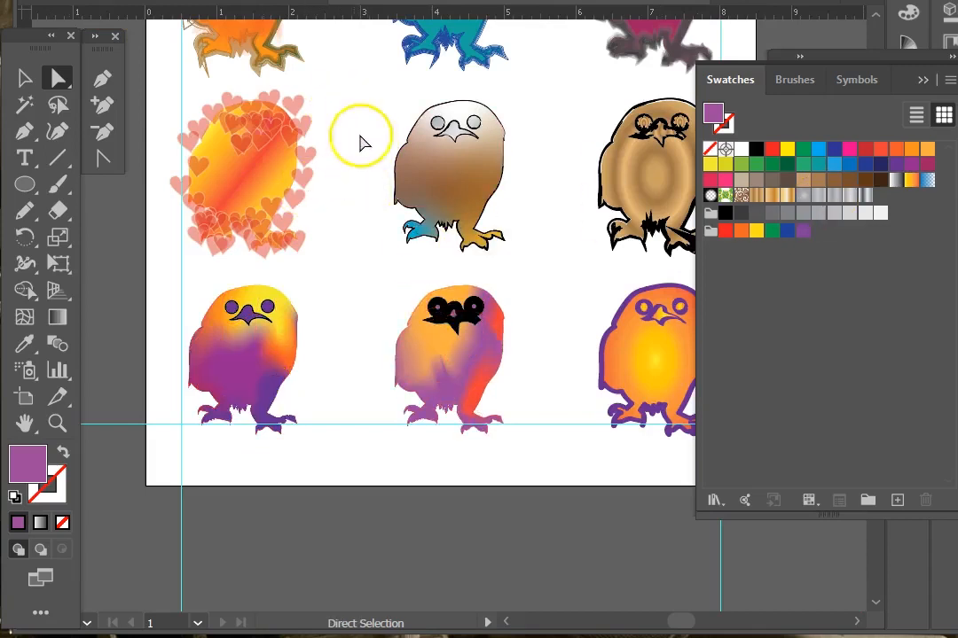
pyautogui.click(438, 182)
pyautogui.click(432, 173)
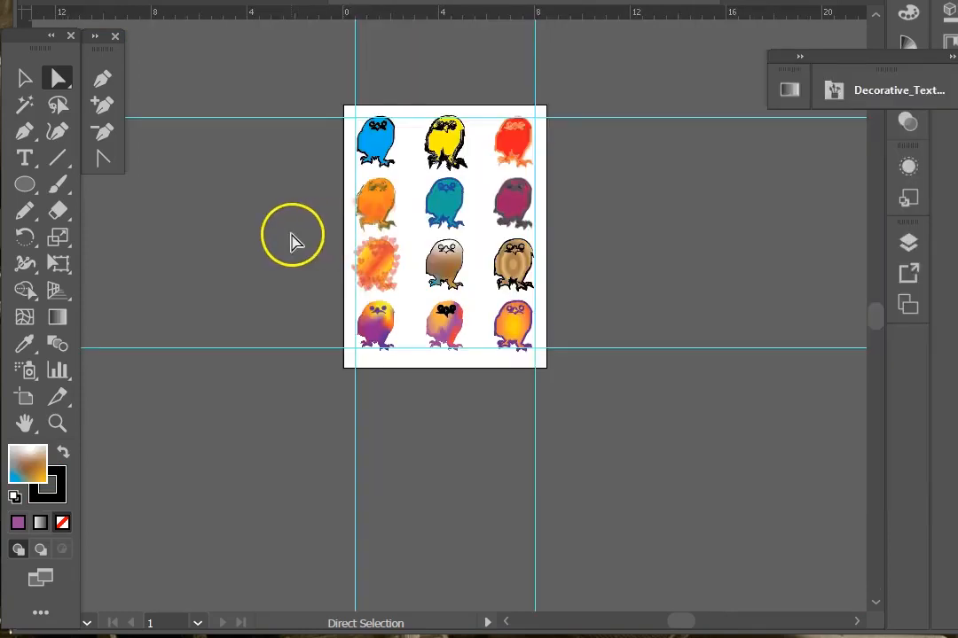
pyautogui.scroll(3, 289, 237)
pyautogui.moveTo(325, 358); pyautogui.dragTo(493, 415)
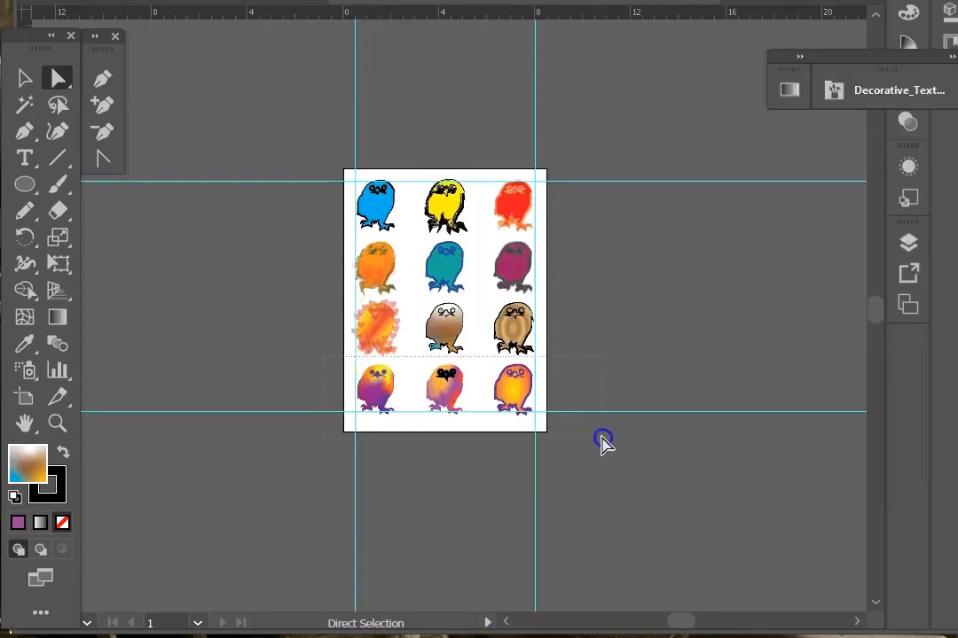
pyautogui.moveTo(601, 441); pyautogui.dragTo(601, 441)
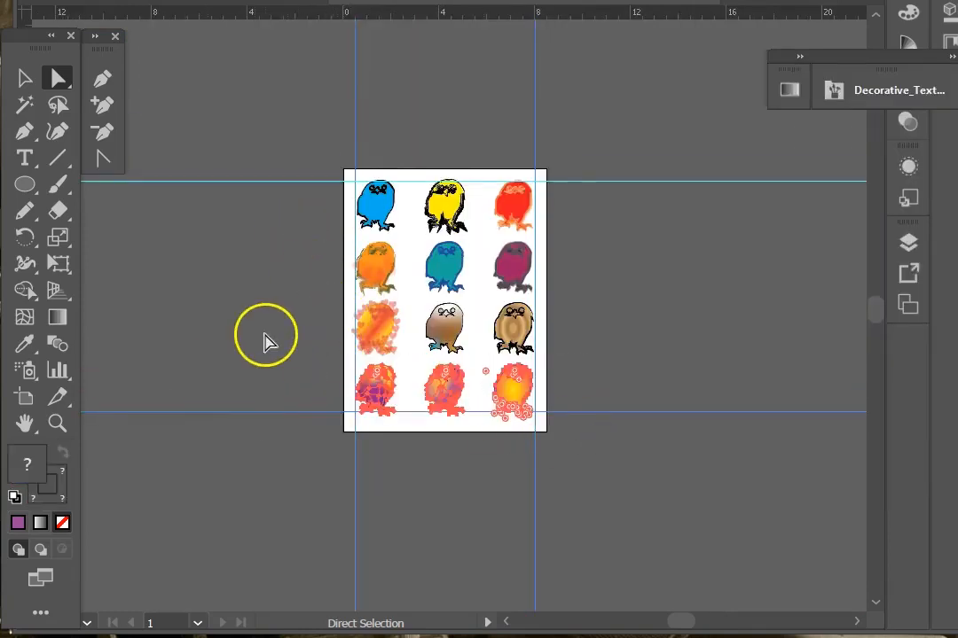
pyautogui.click(26, 319)
pyautogui.hotkey('ctrl', 'z')
pyautogui.hotkey('ctrl', 'shift', 'z')
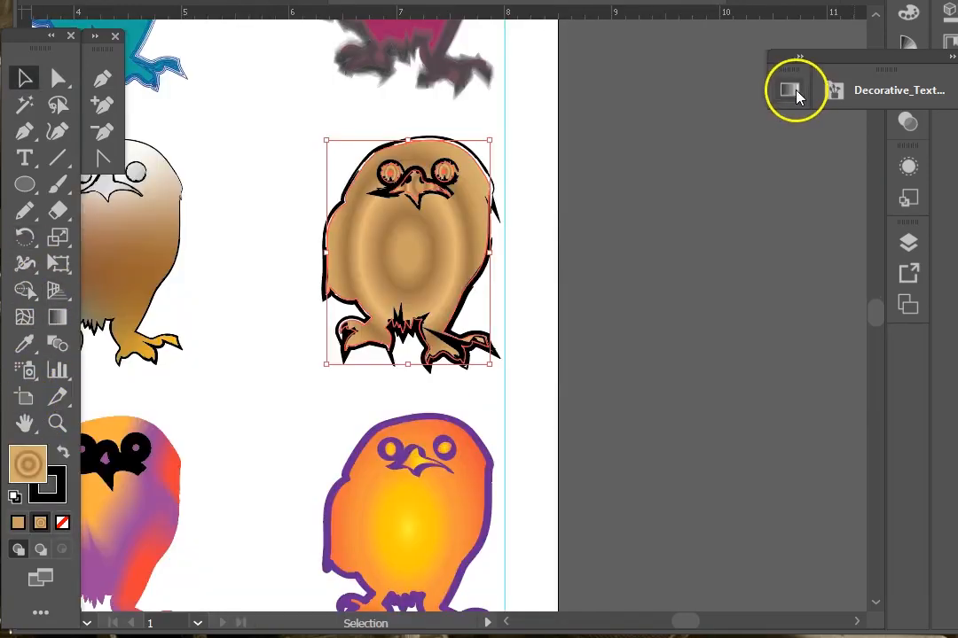
# Step: Set the brown owl's radial gradient aspect ratio to 200% in the Gradient panel
pyautogui.click(789, 91)
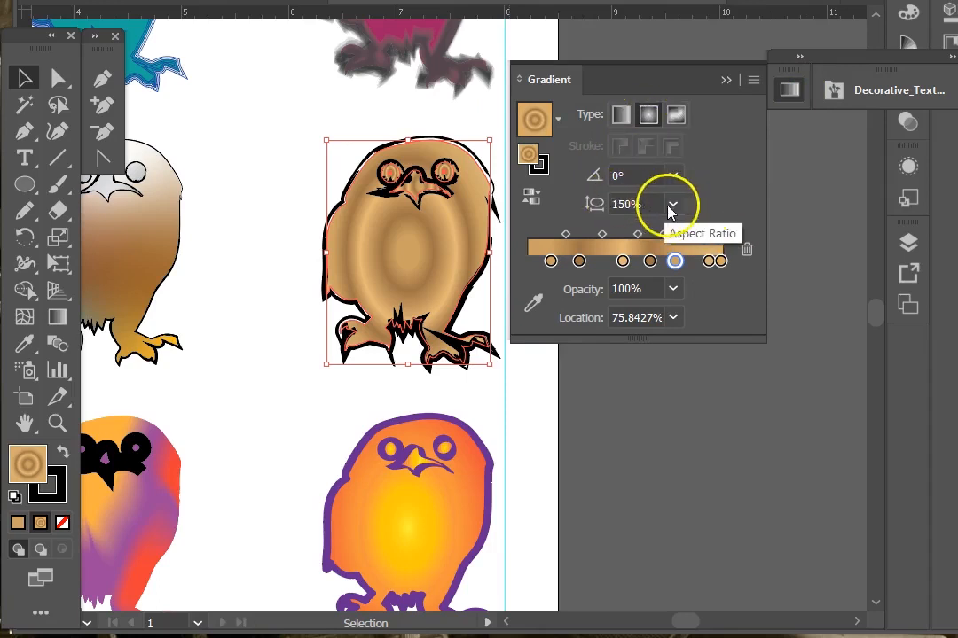
pyautogui.click(673, 205)
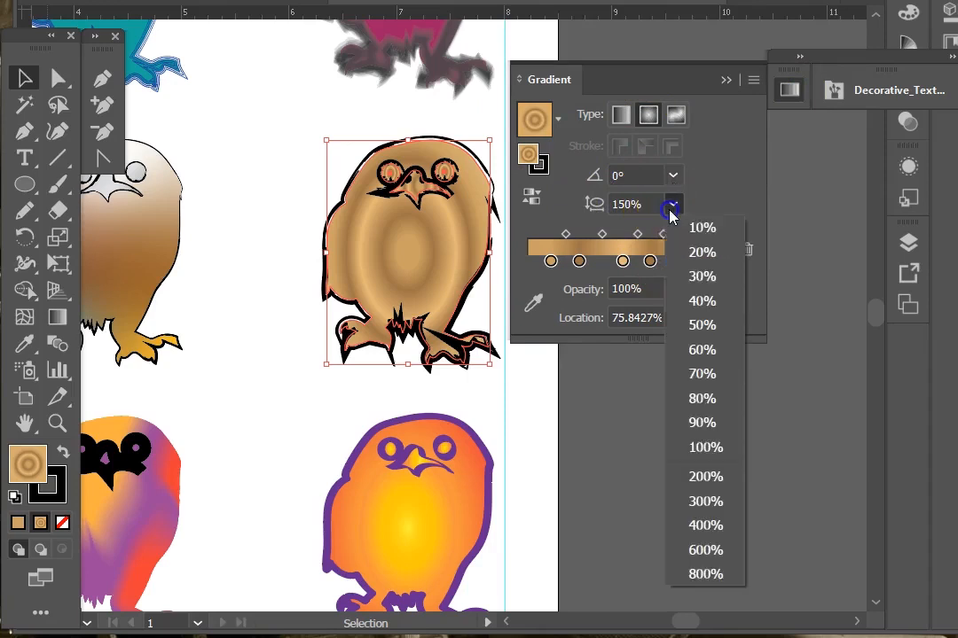
pyautogui.click(701, 324)
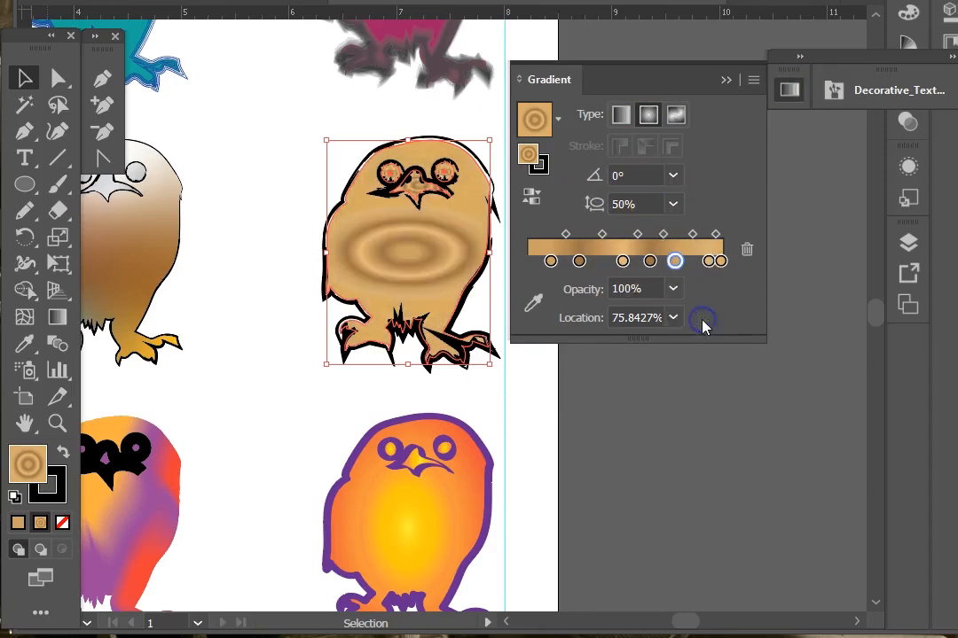
pyautogui.click(673, 204)
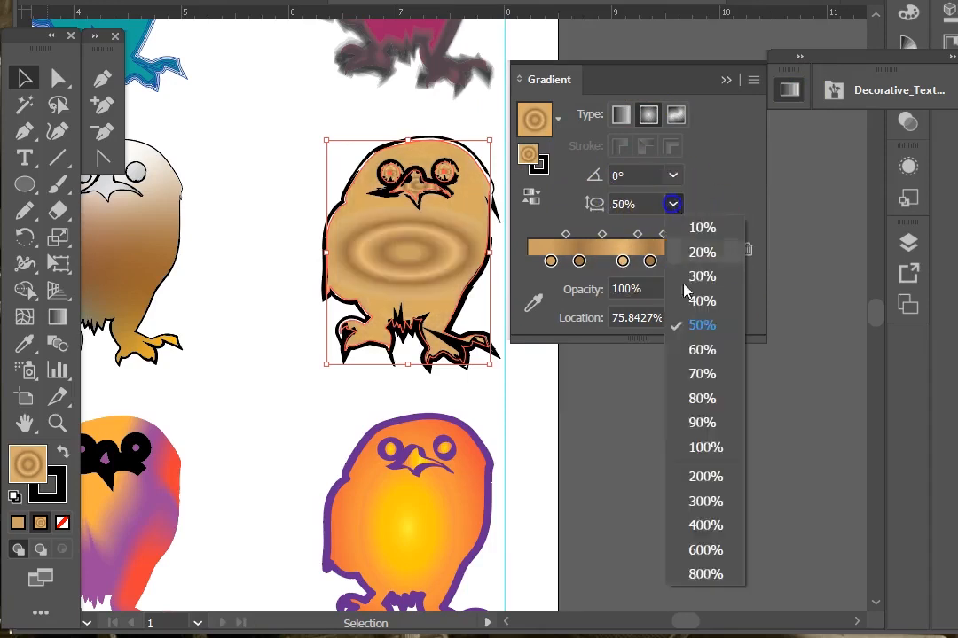
pyautogui.click(705, 475)
pyautogui.click(626, 204)
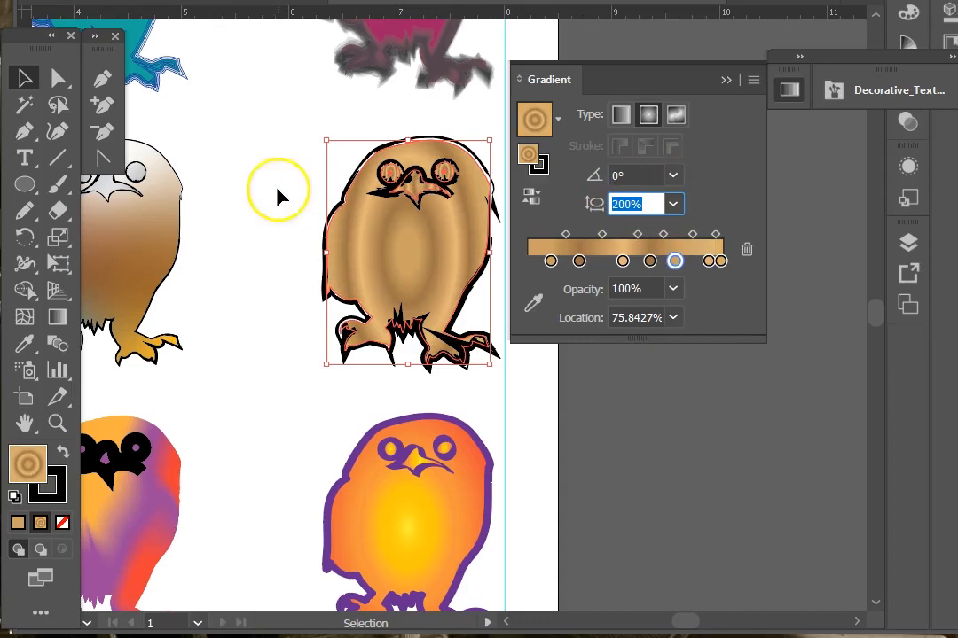
pyautogui.click(317, 105)
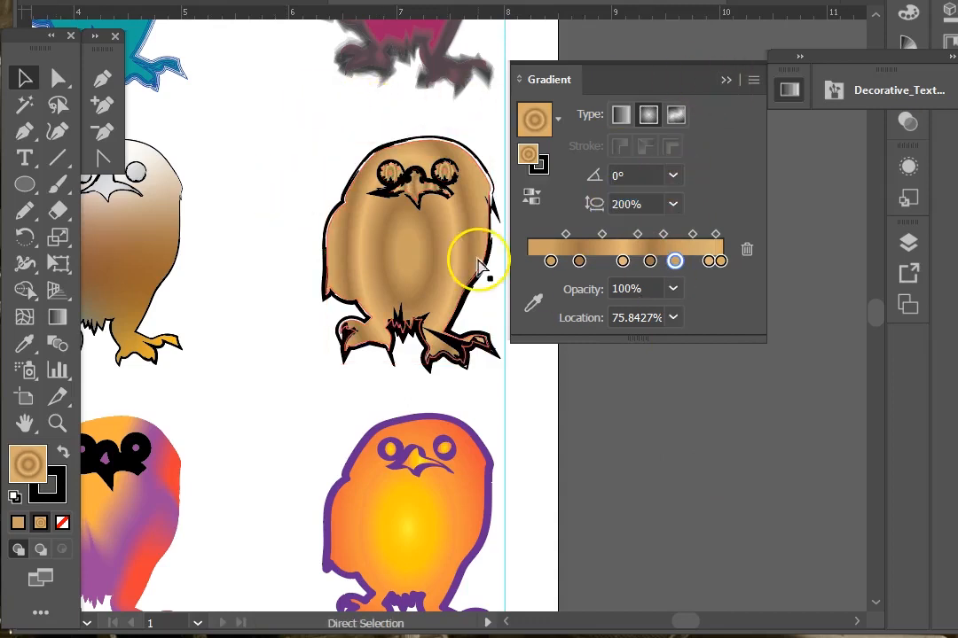
# Step: Fit the whole artboard in view and collapse the Gradient panel
pyautogui.hotkey('ctrl', '0')
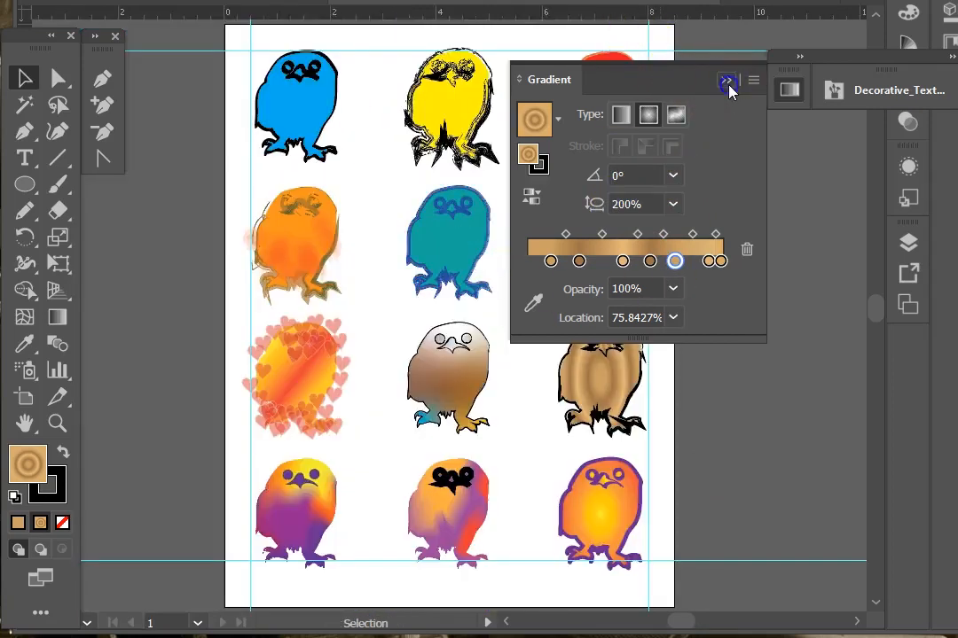
pyautogui.click(729, 84)
pyautogui.click(321, 155)
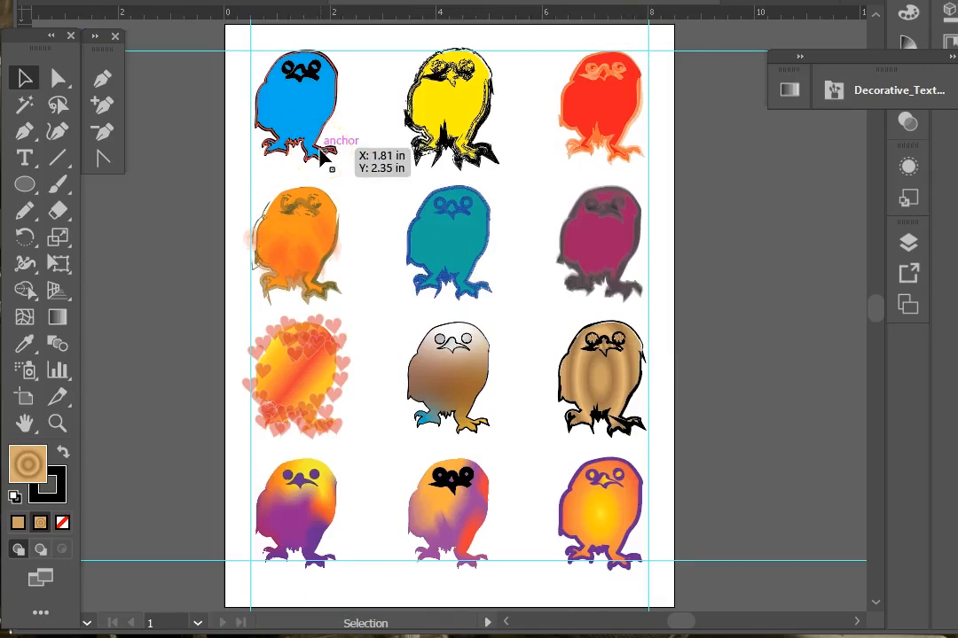